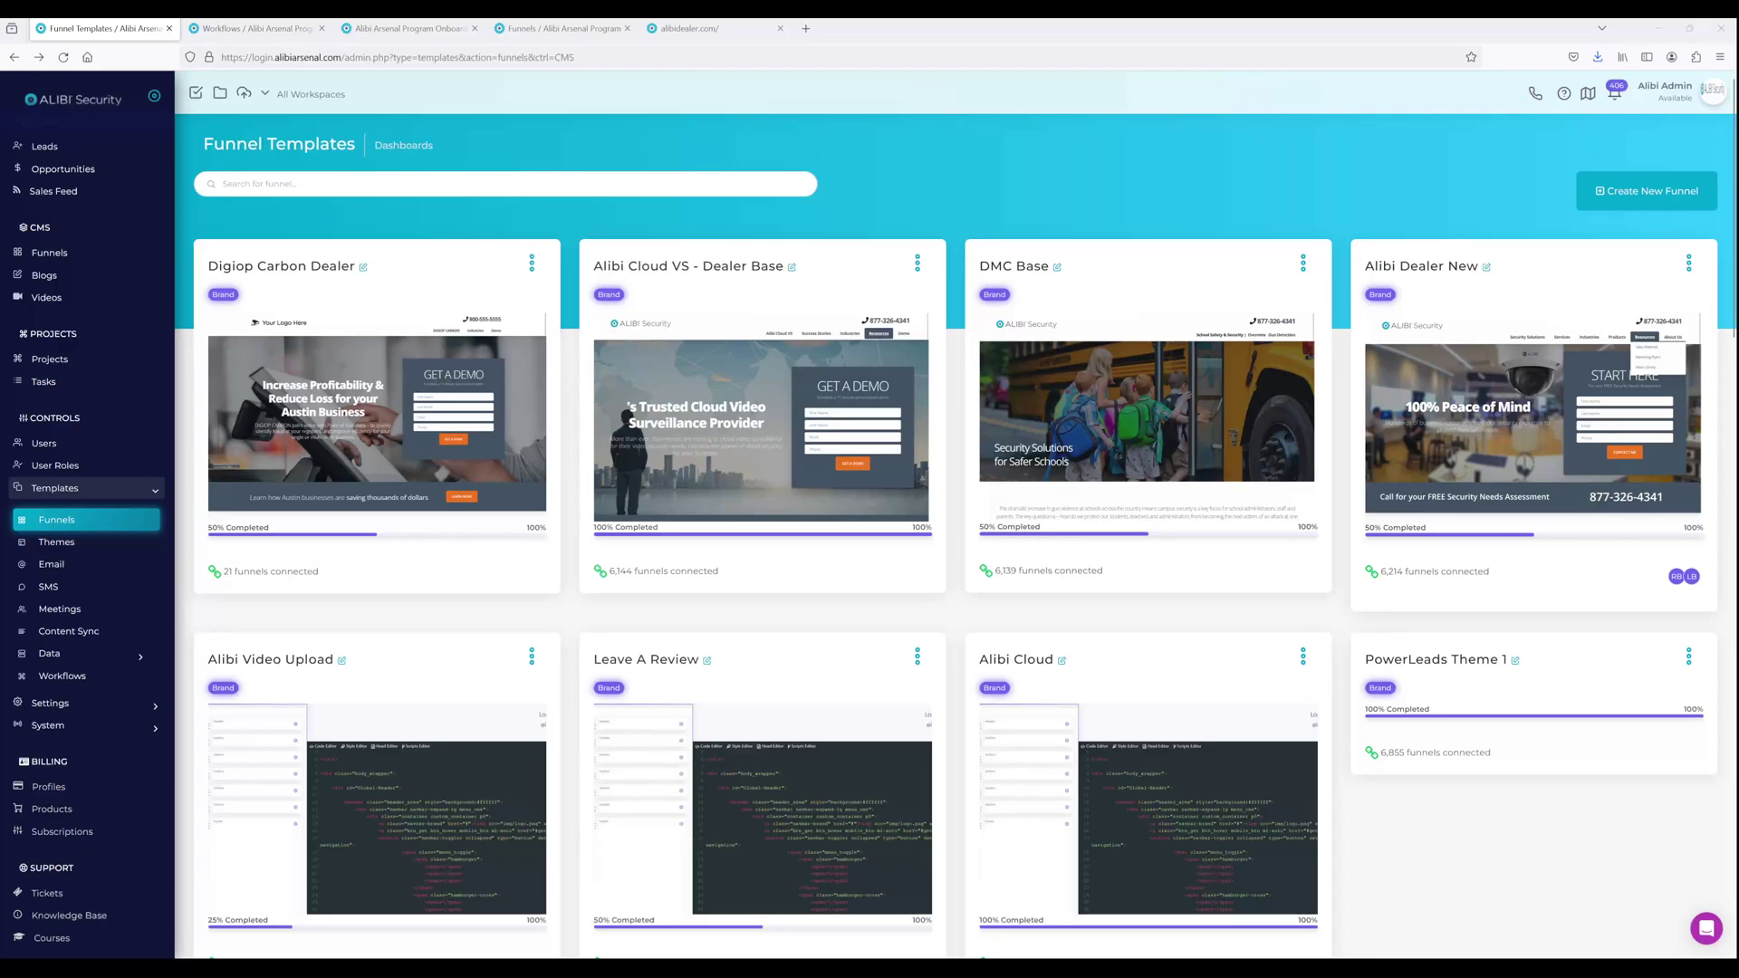
pyautogui.click(918, 263)
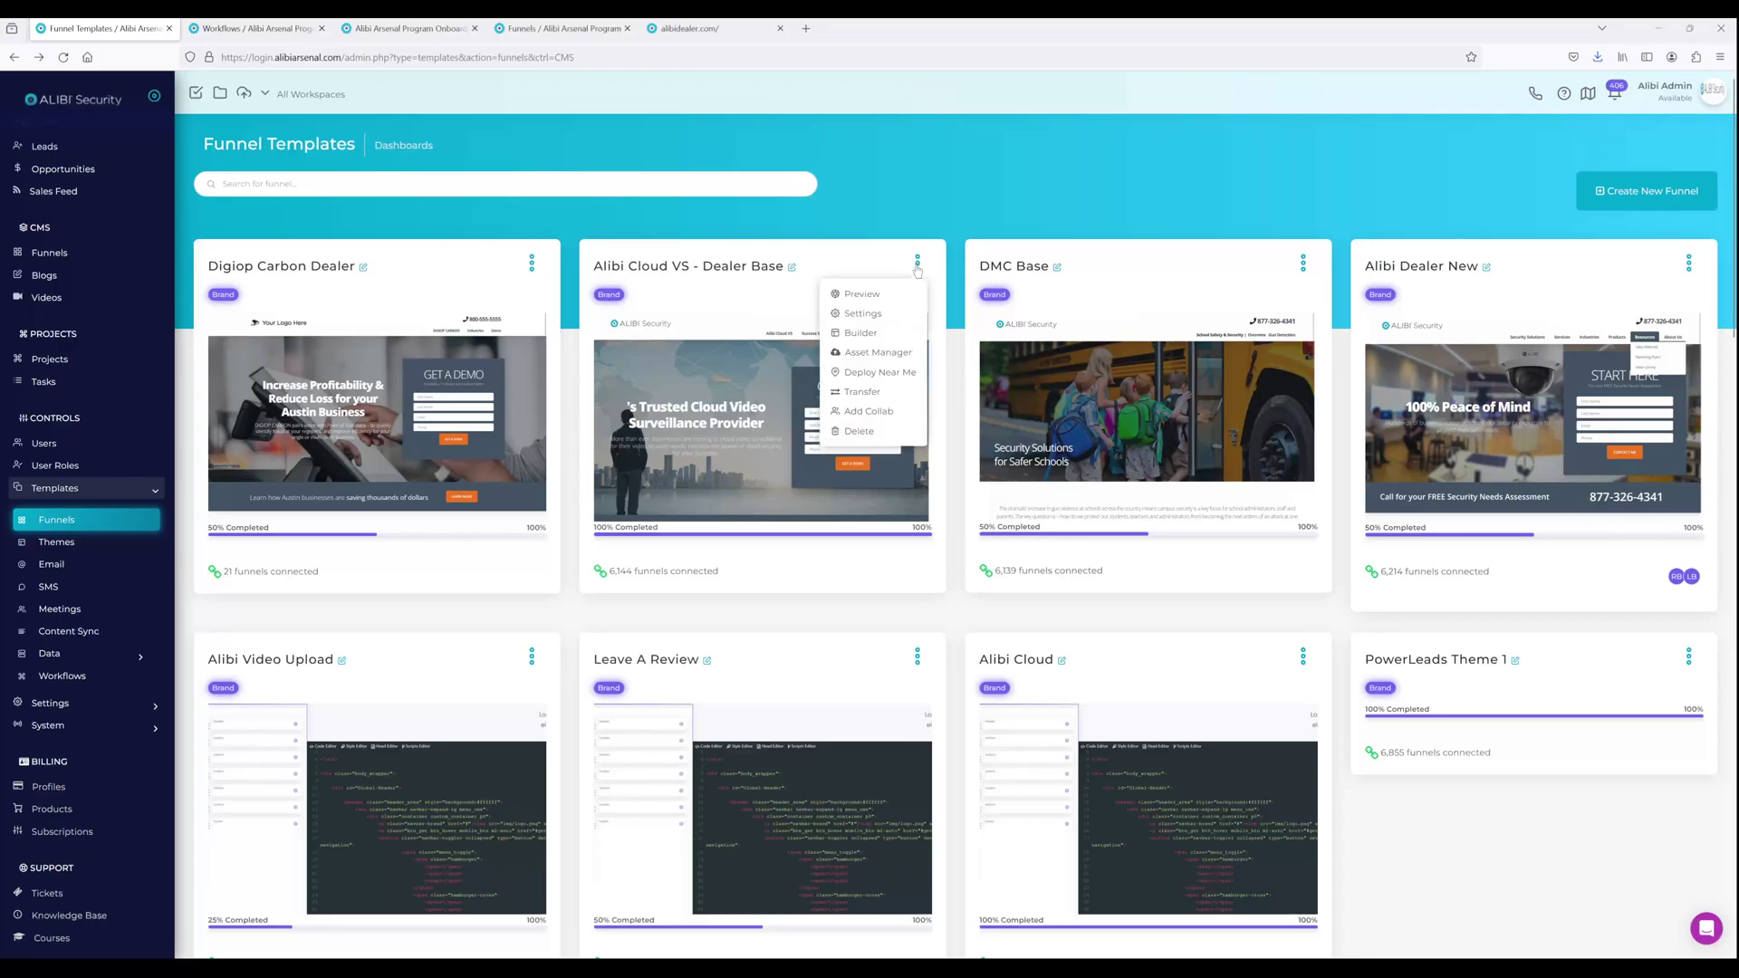
pyautogui.click(888, 373)
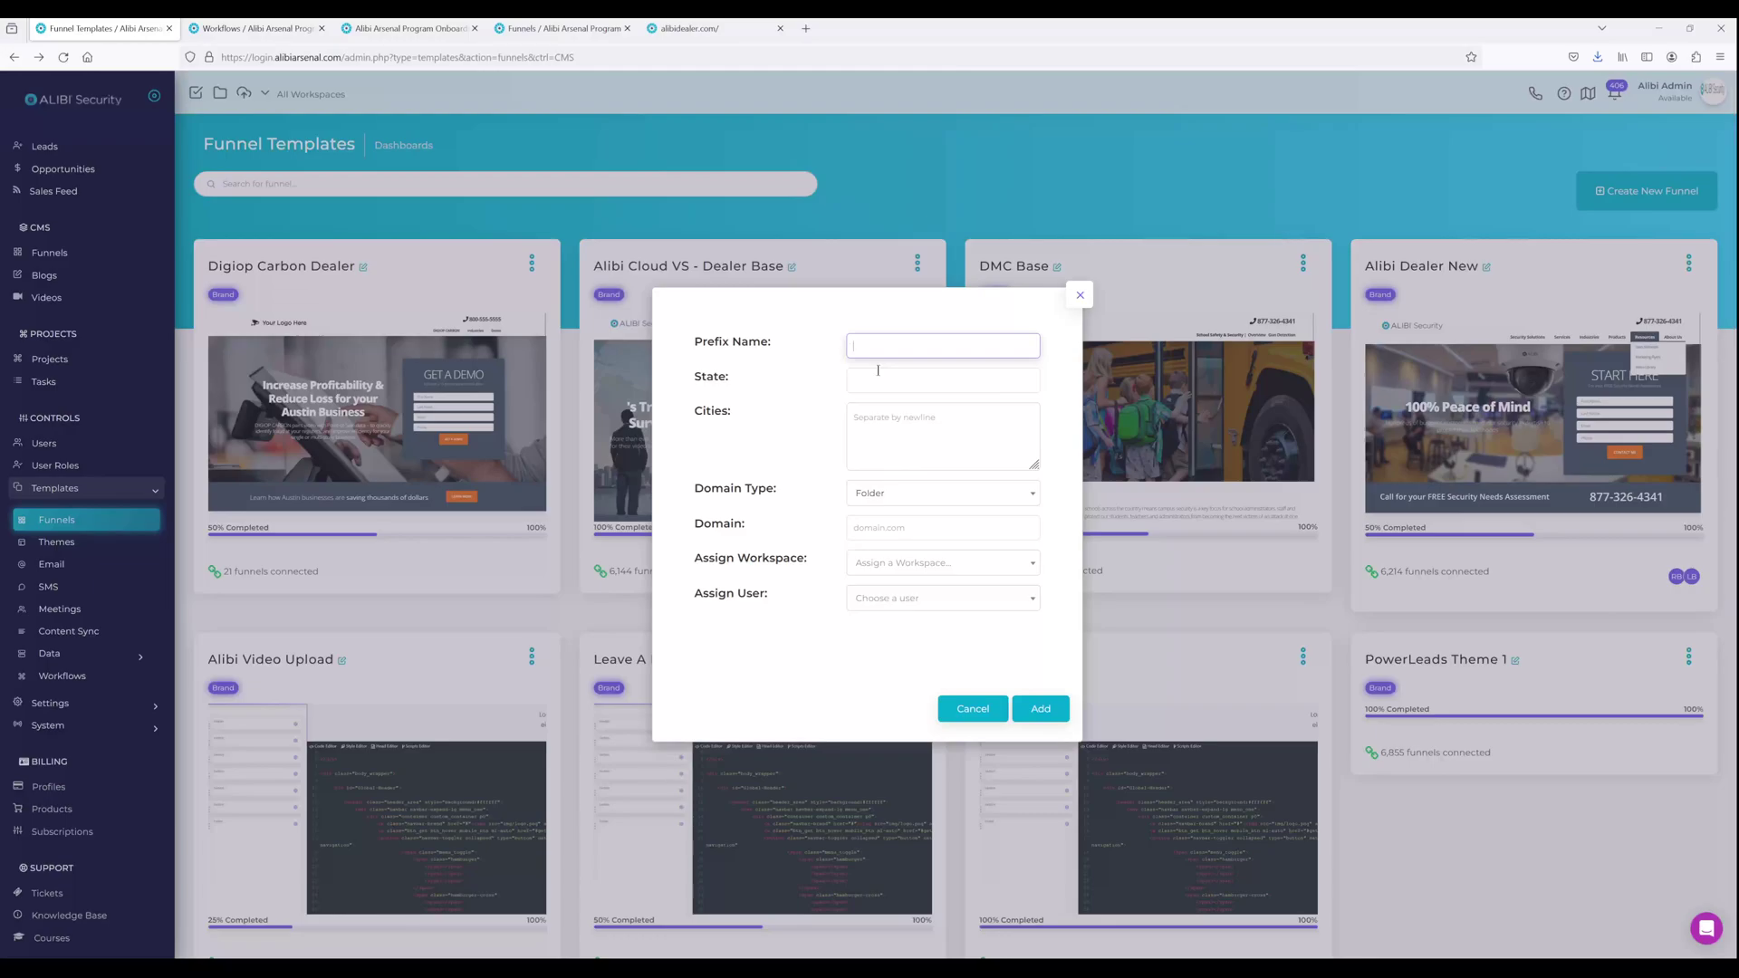
pyautogui.click(1080, 294)
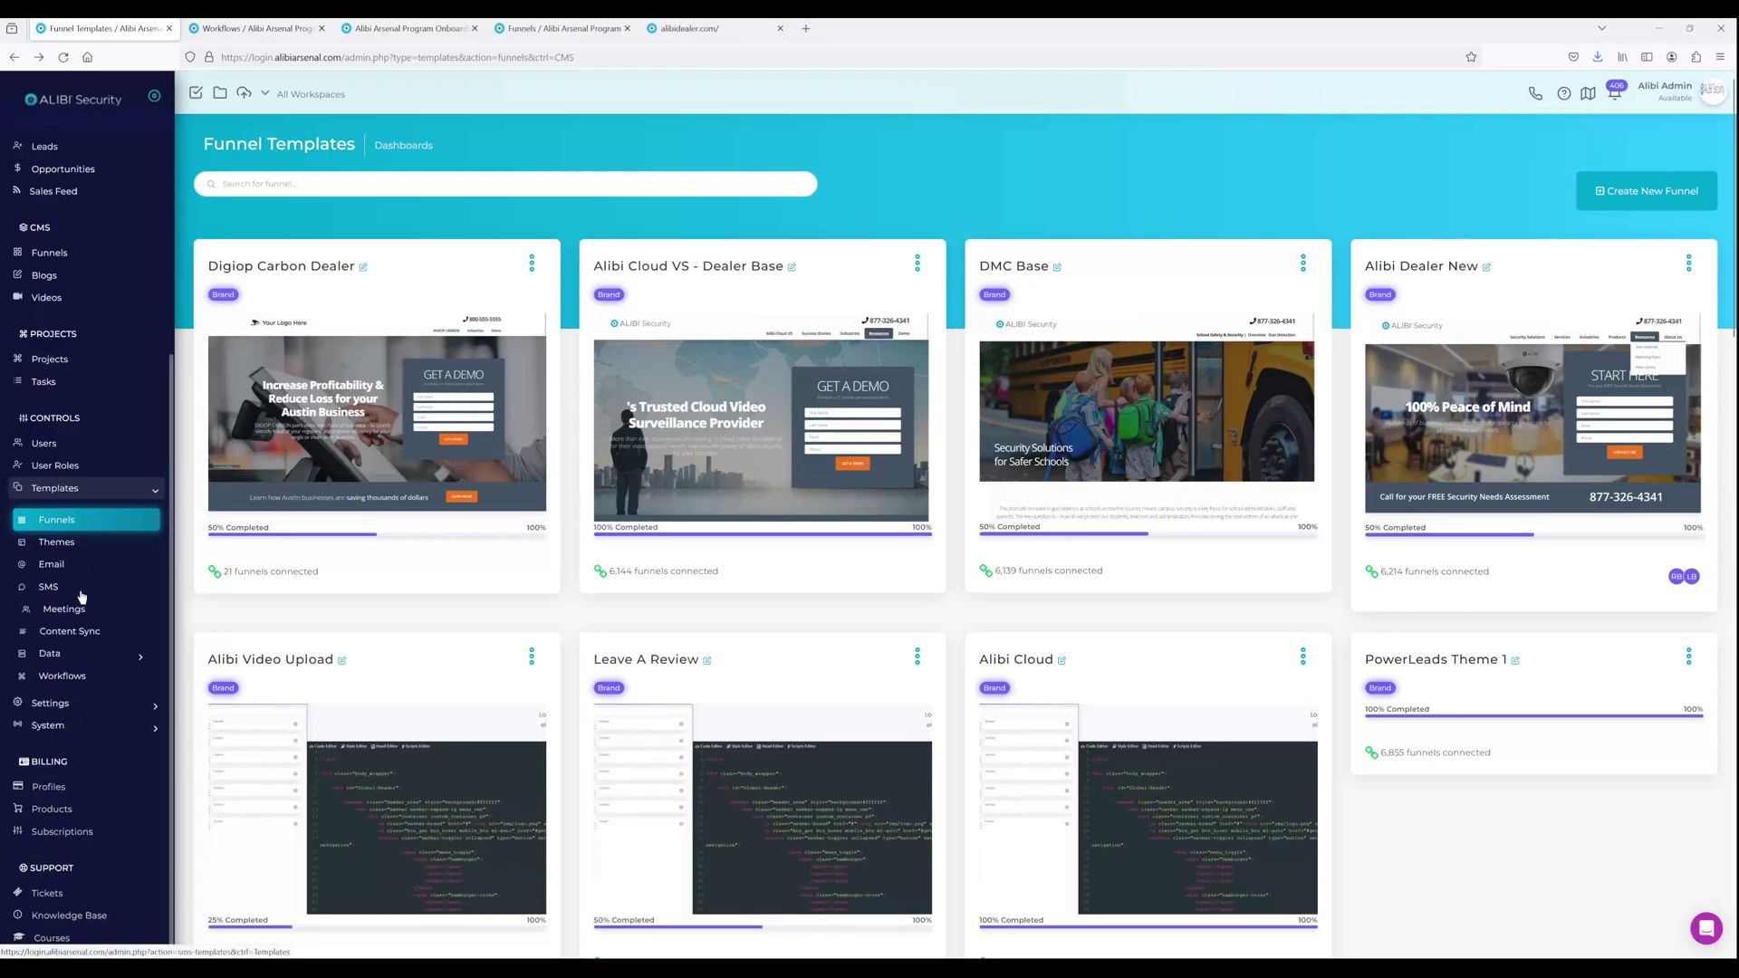
# - Open User Roles in a new tab and copy the Alibi Dealer role's signup link
pyautogui.middleClick(64, 465)
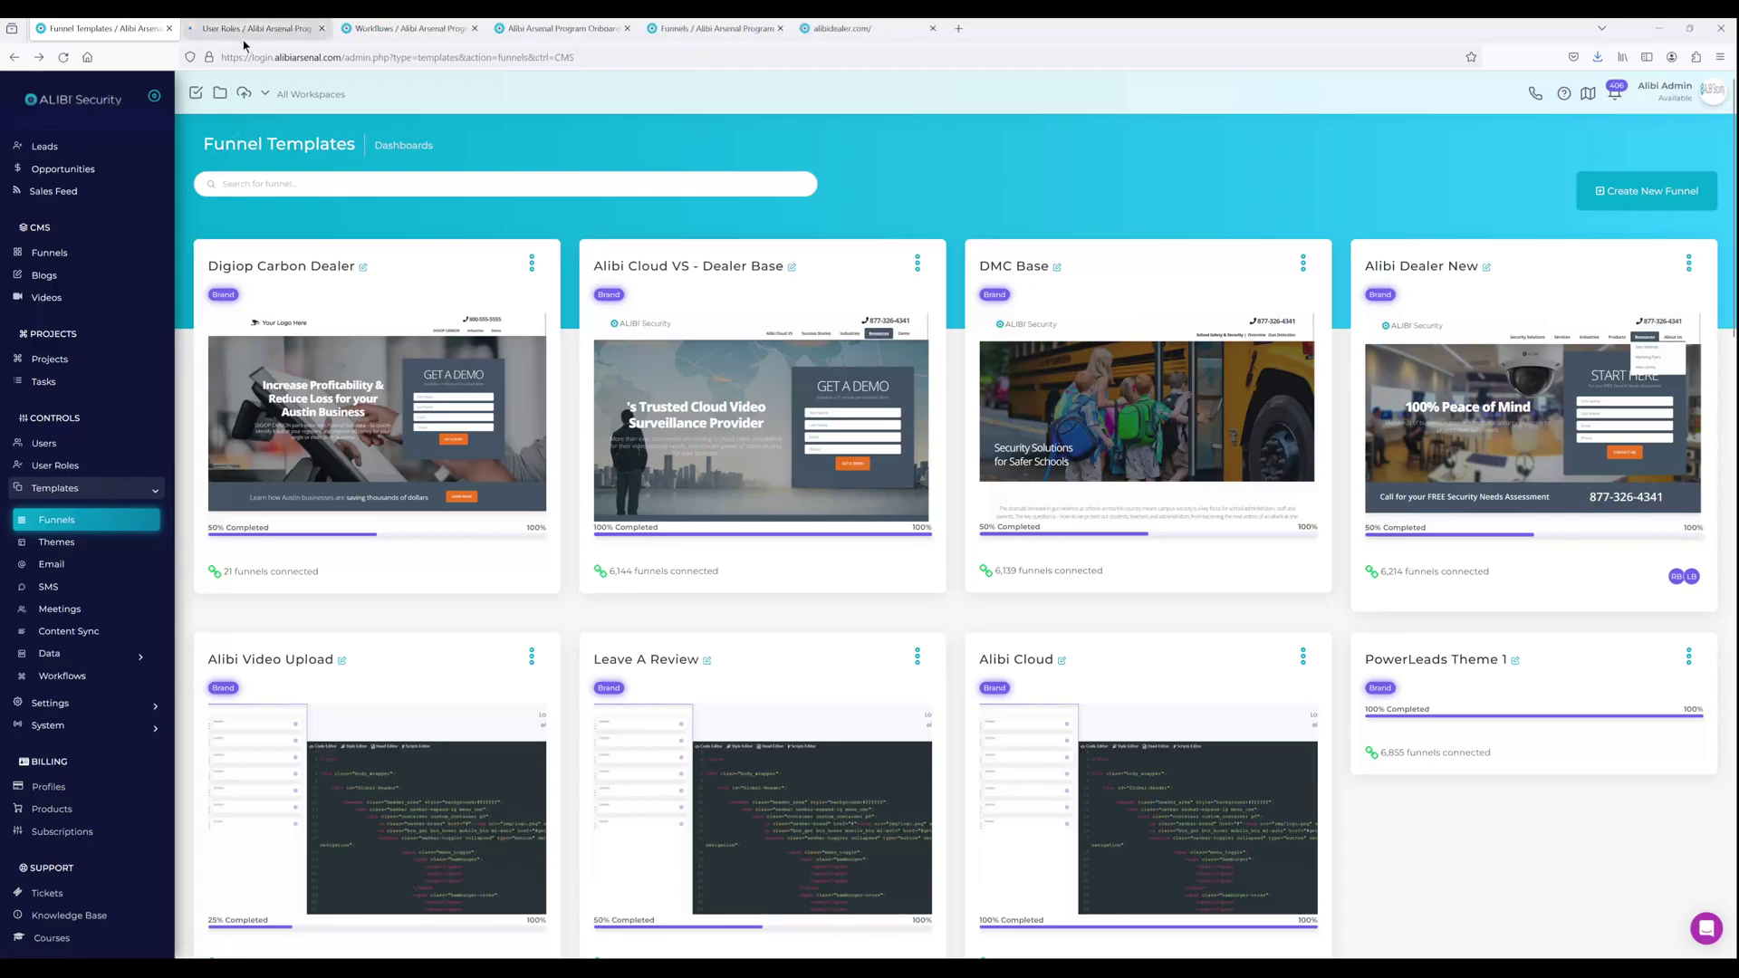
pyautogui.click(244, 38)
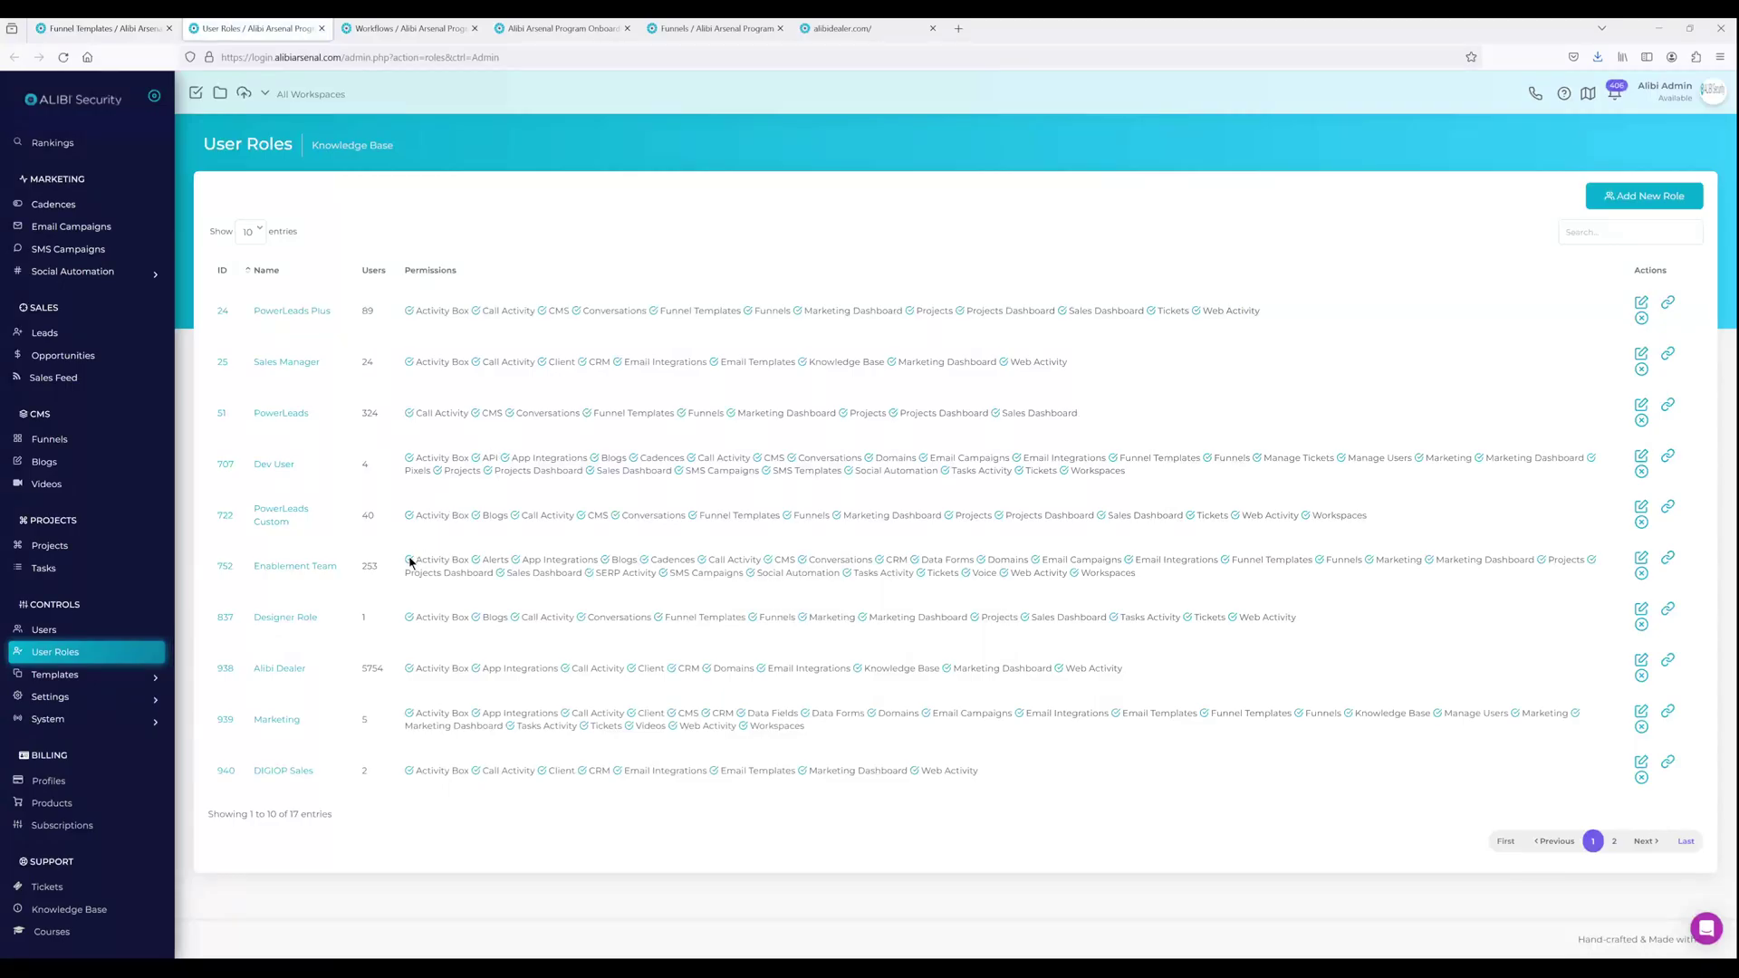
pyautogui.click(1669, 660)
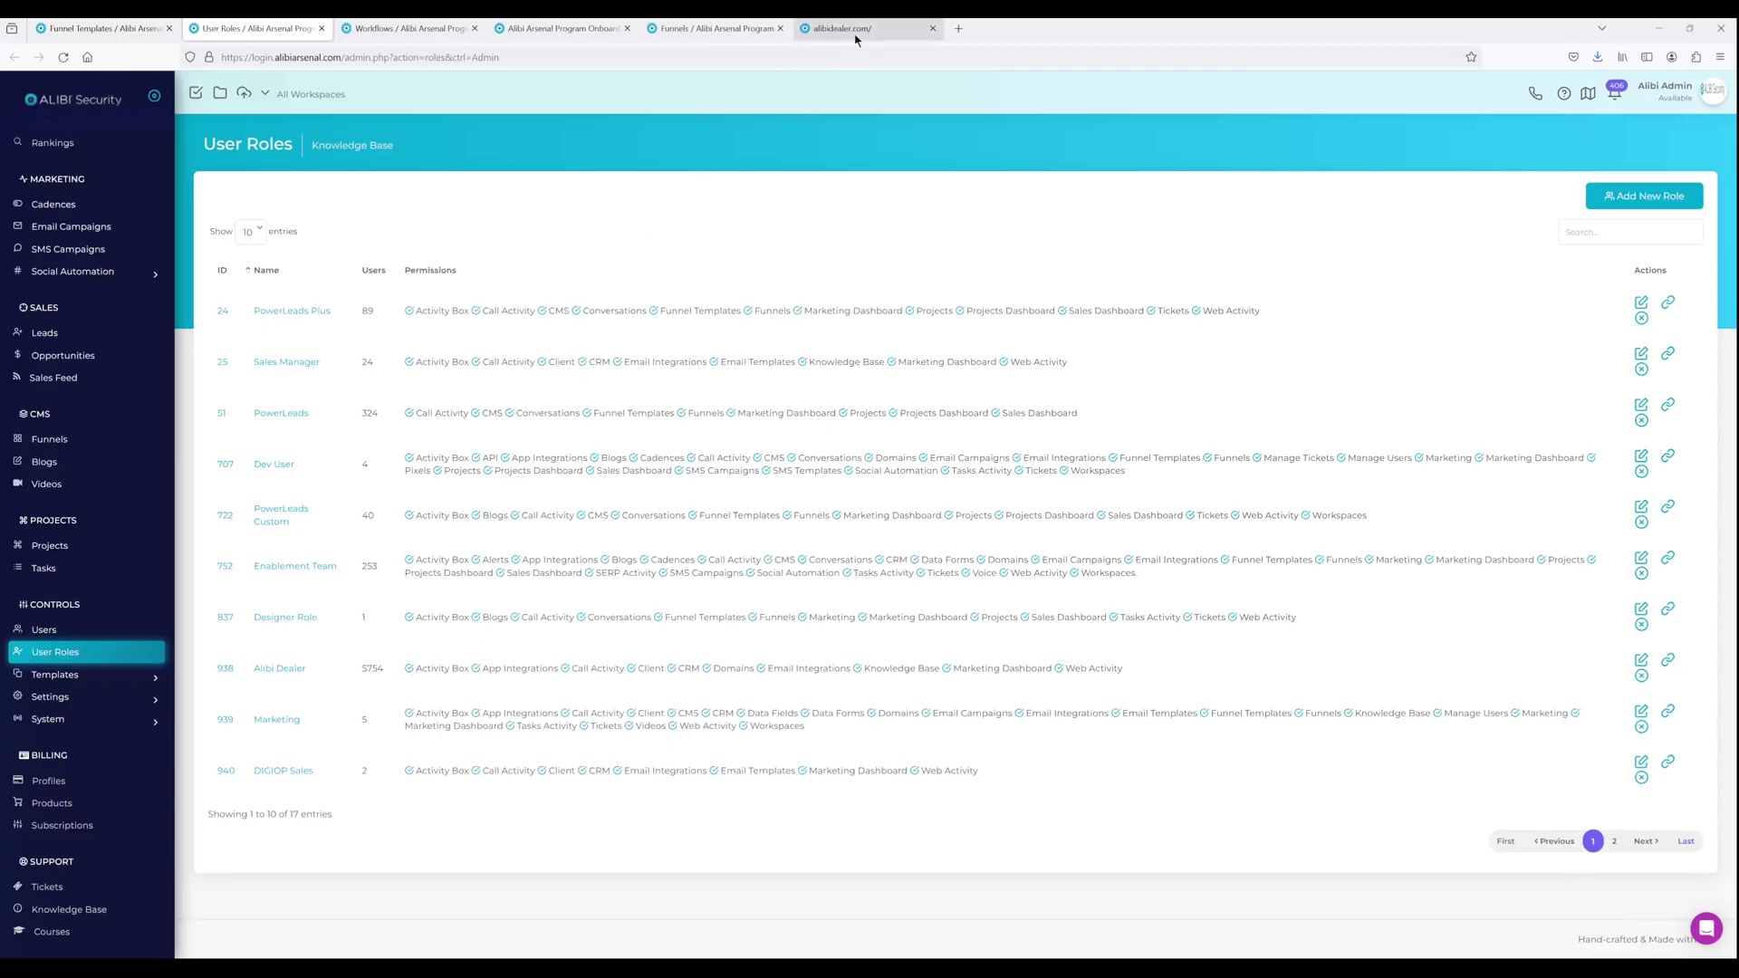
# - Load the copied Alibi Dealer signup link in a new tab, then return to User Roles
pyautogui.click(959, 28)
pyautogui.hotkey('ctrl', 'v')
pyautogui.press('Return')
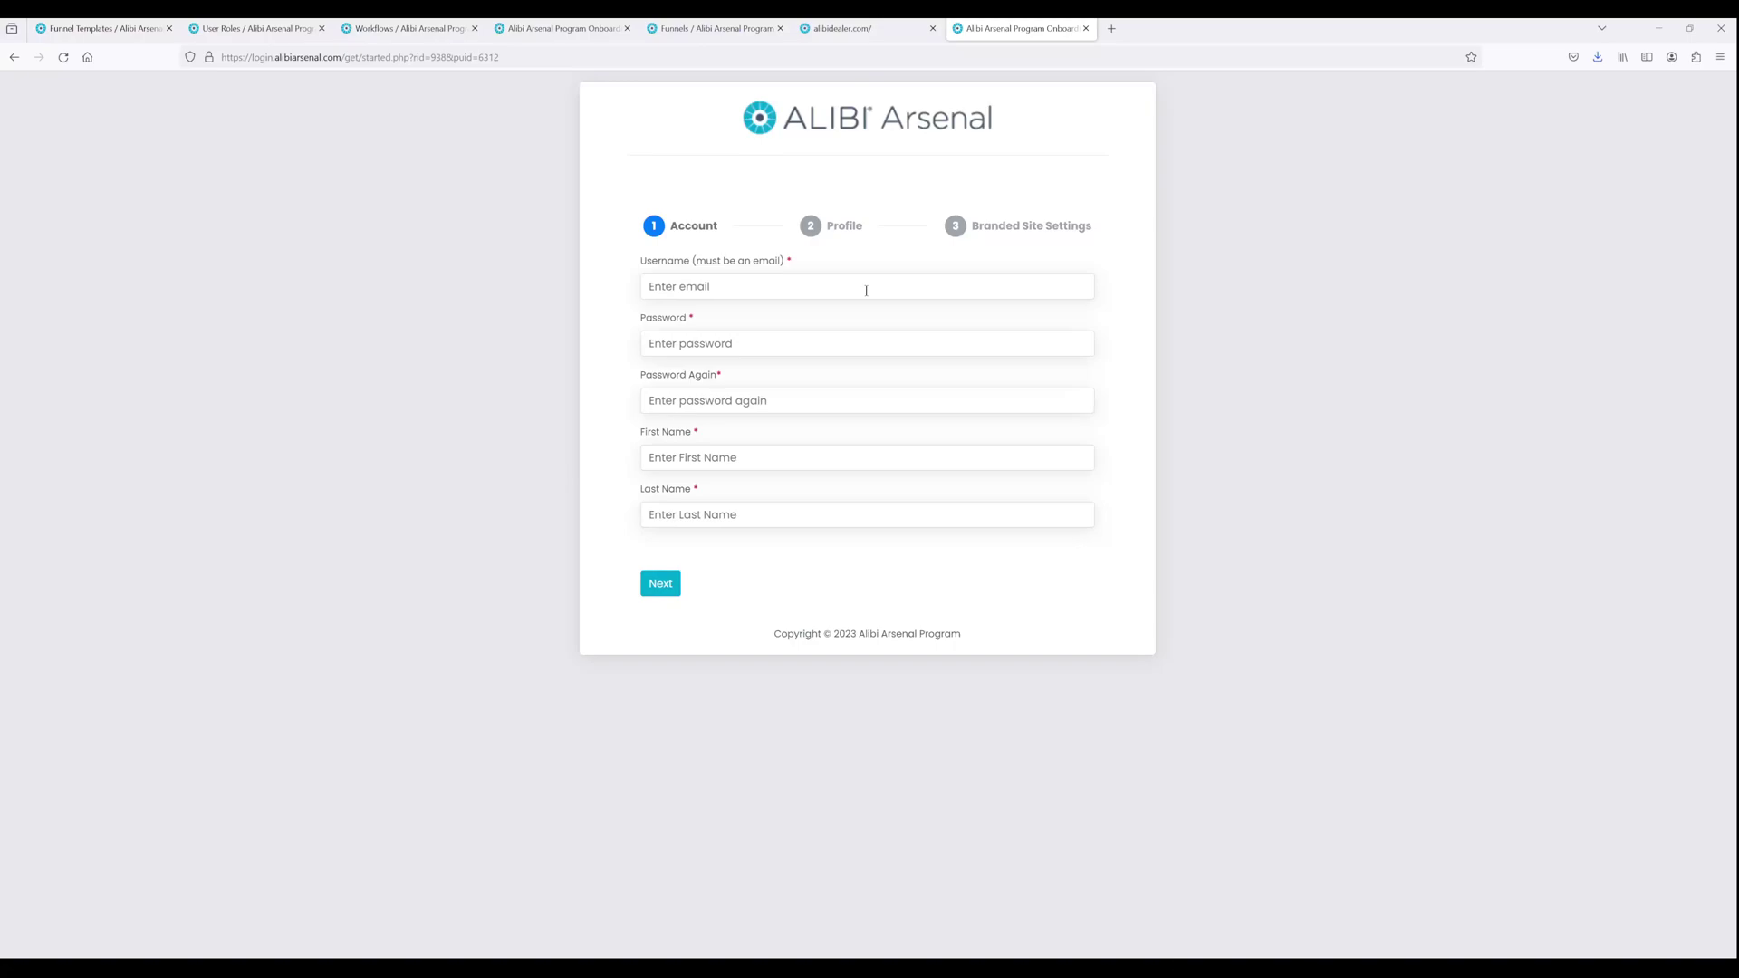
pyautogui.click(260, 30)
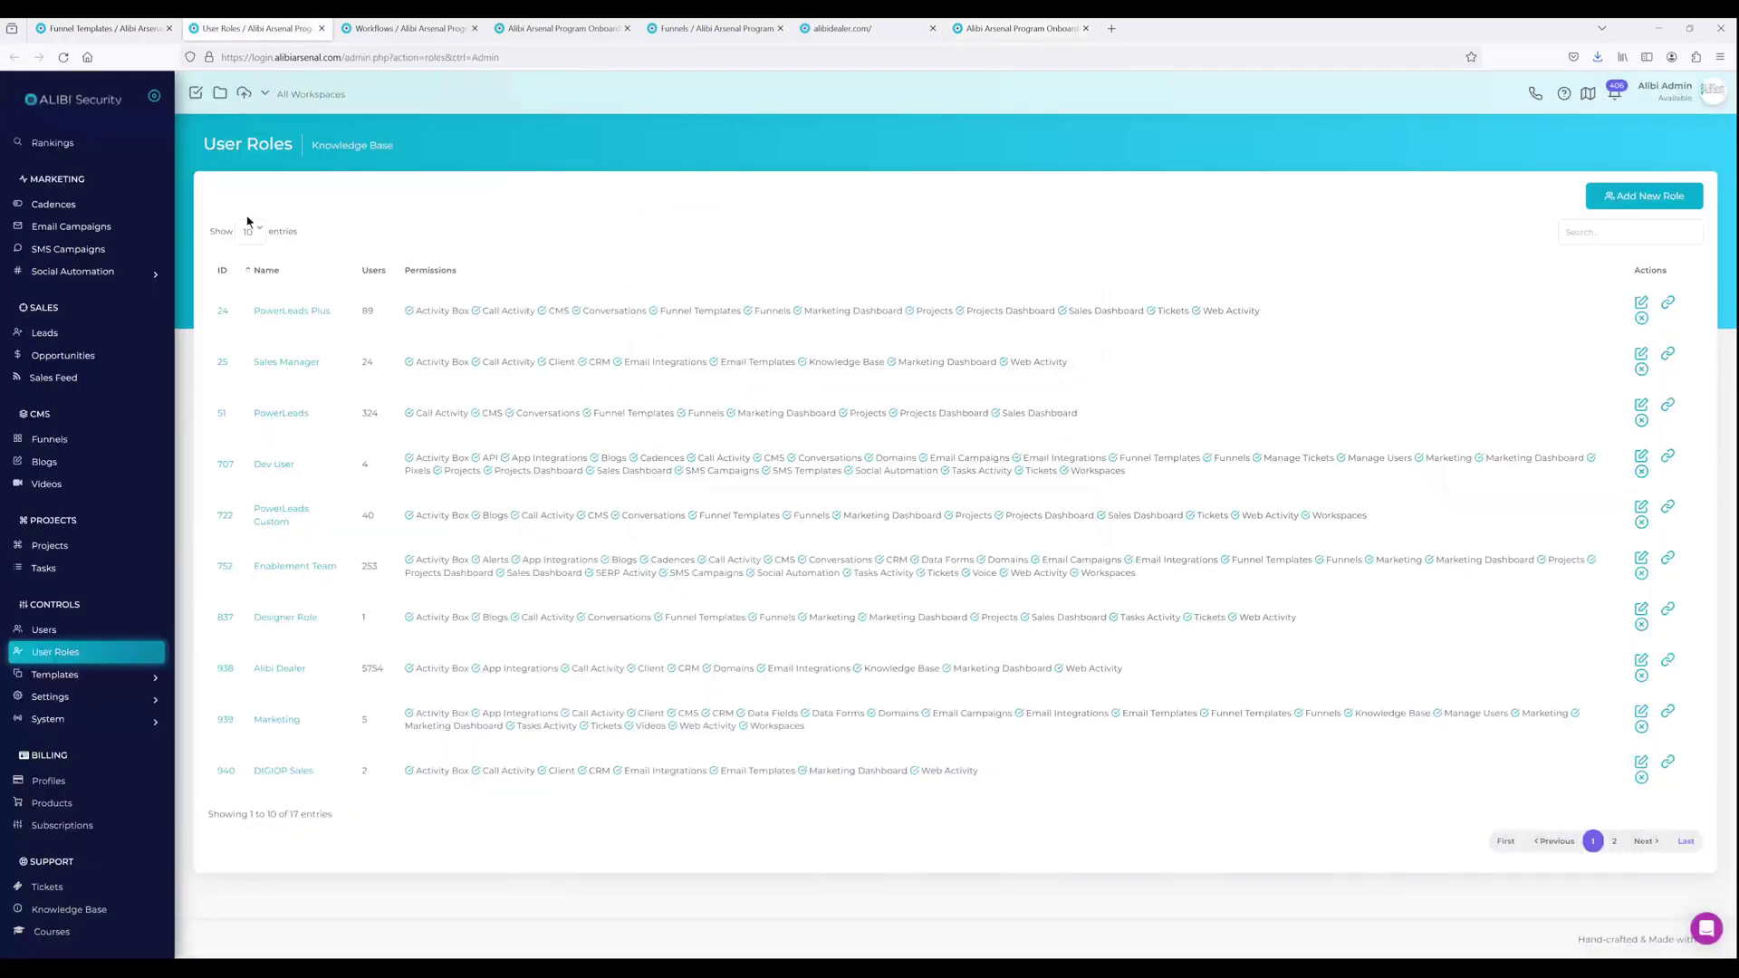
# - Go to Templates > Data > Data Fields to list its four fields
pyautogui.click(100, 675)
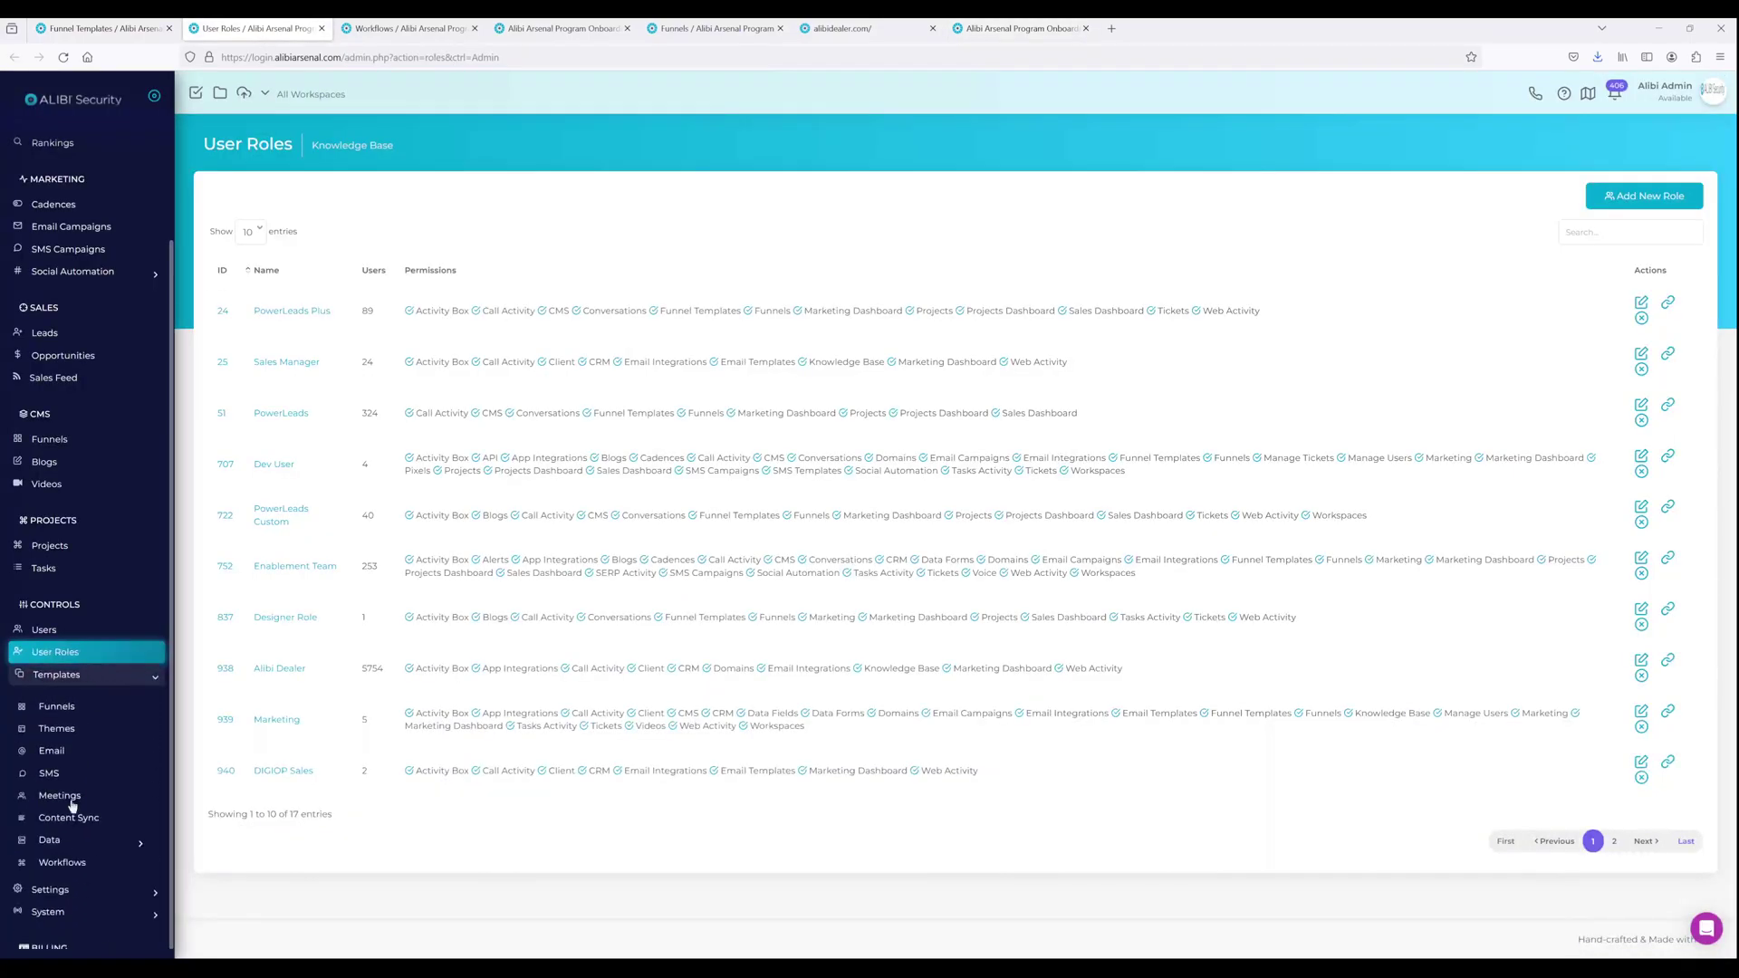
pyautogui.click(57, 841)
pyautogui.click(75, 889)
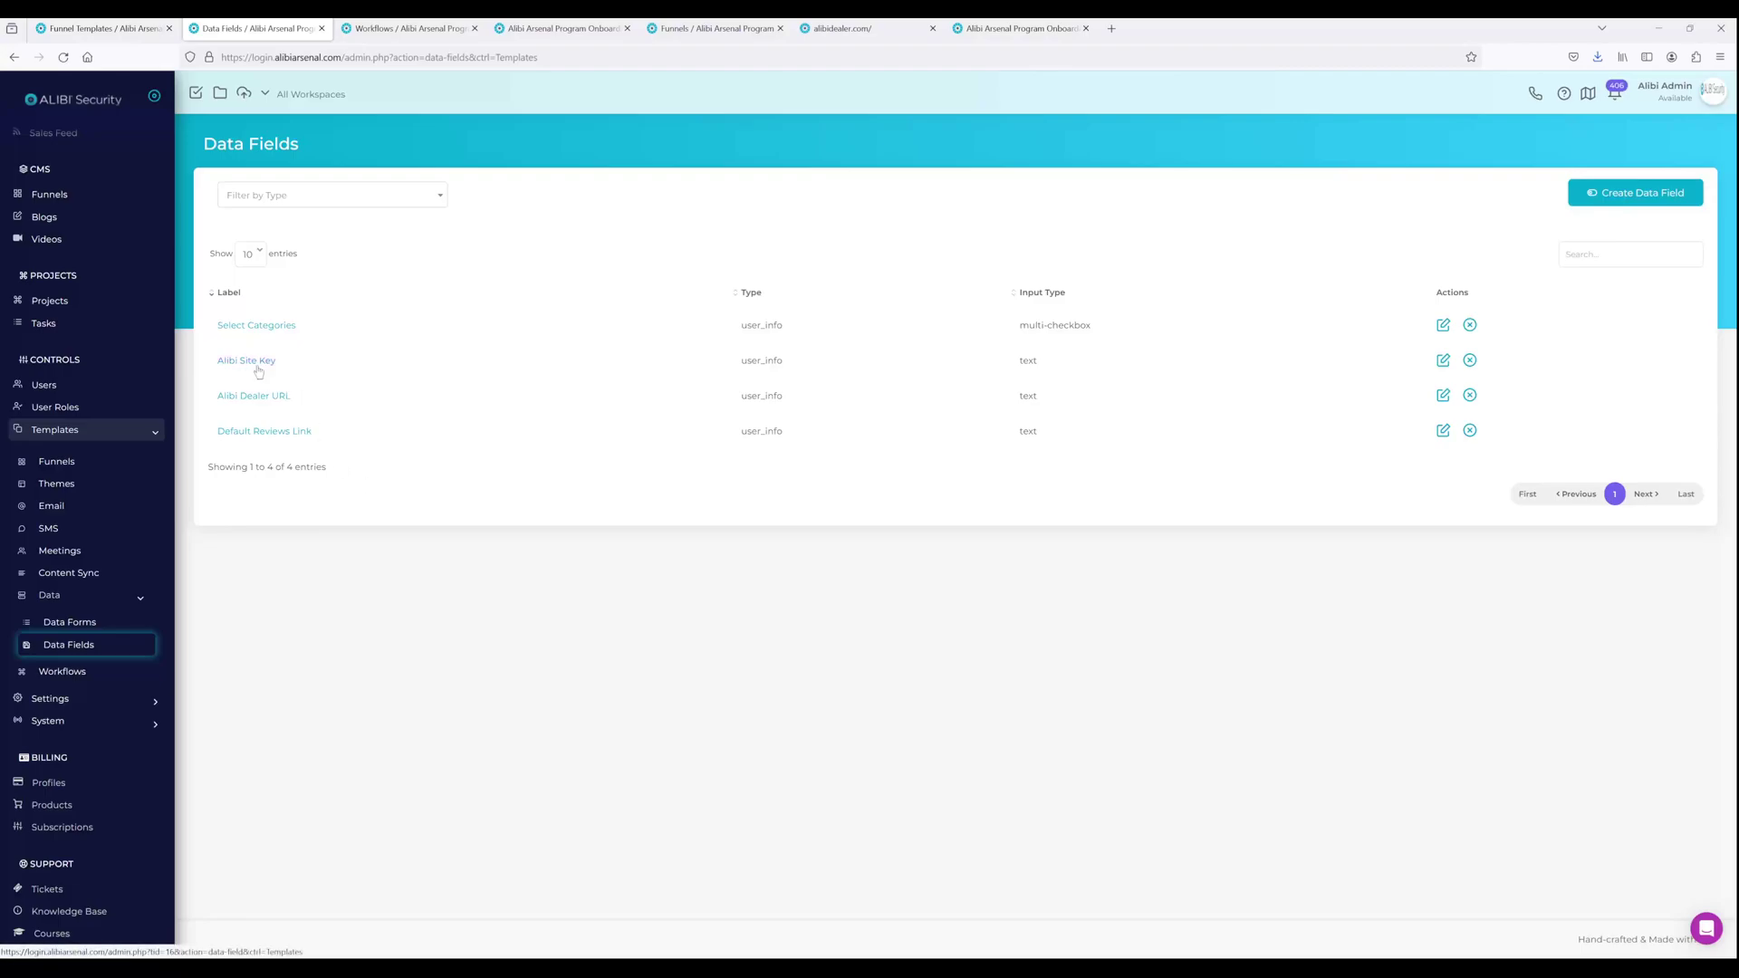
pyautogui.click(1649, 192)
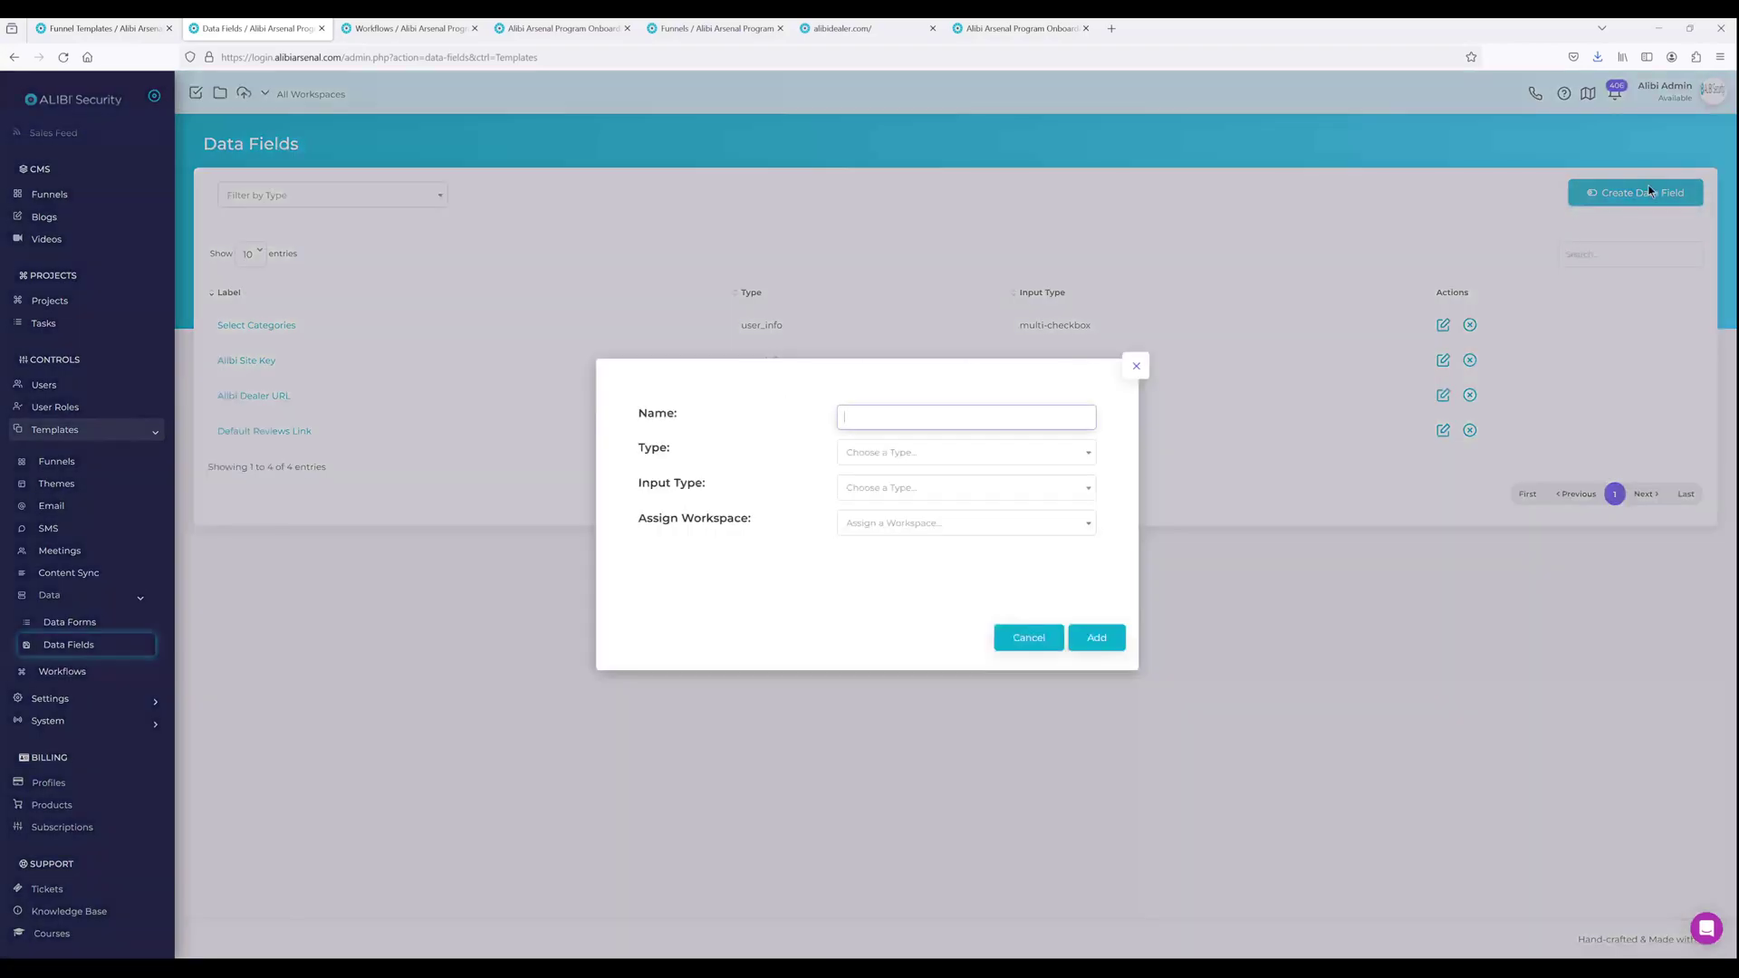
pyautogui.click(902, 465)
pyautogui.click(875, 533)
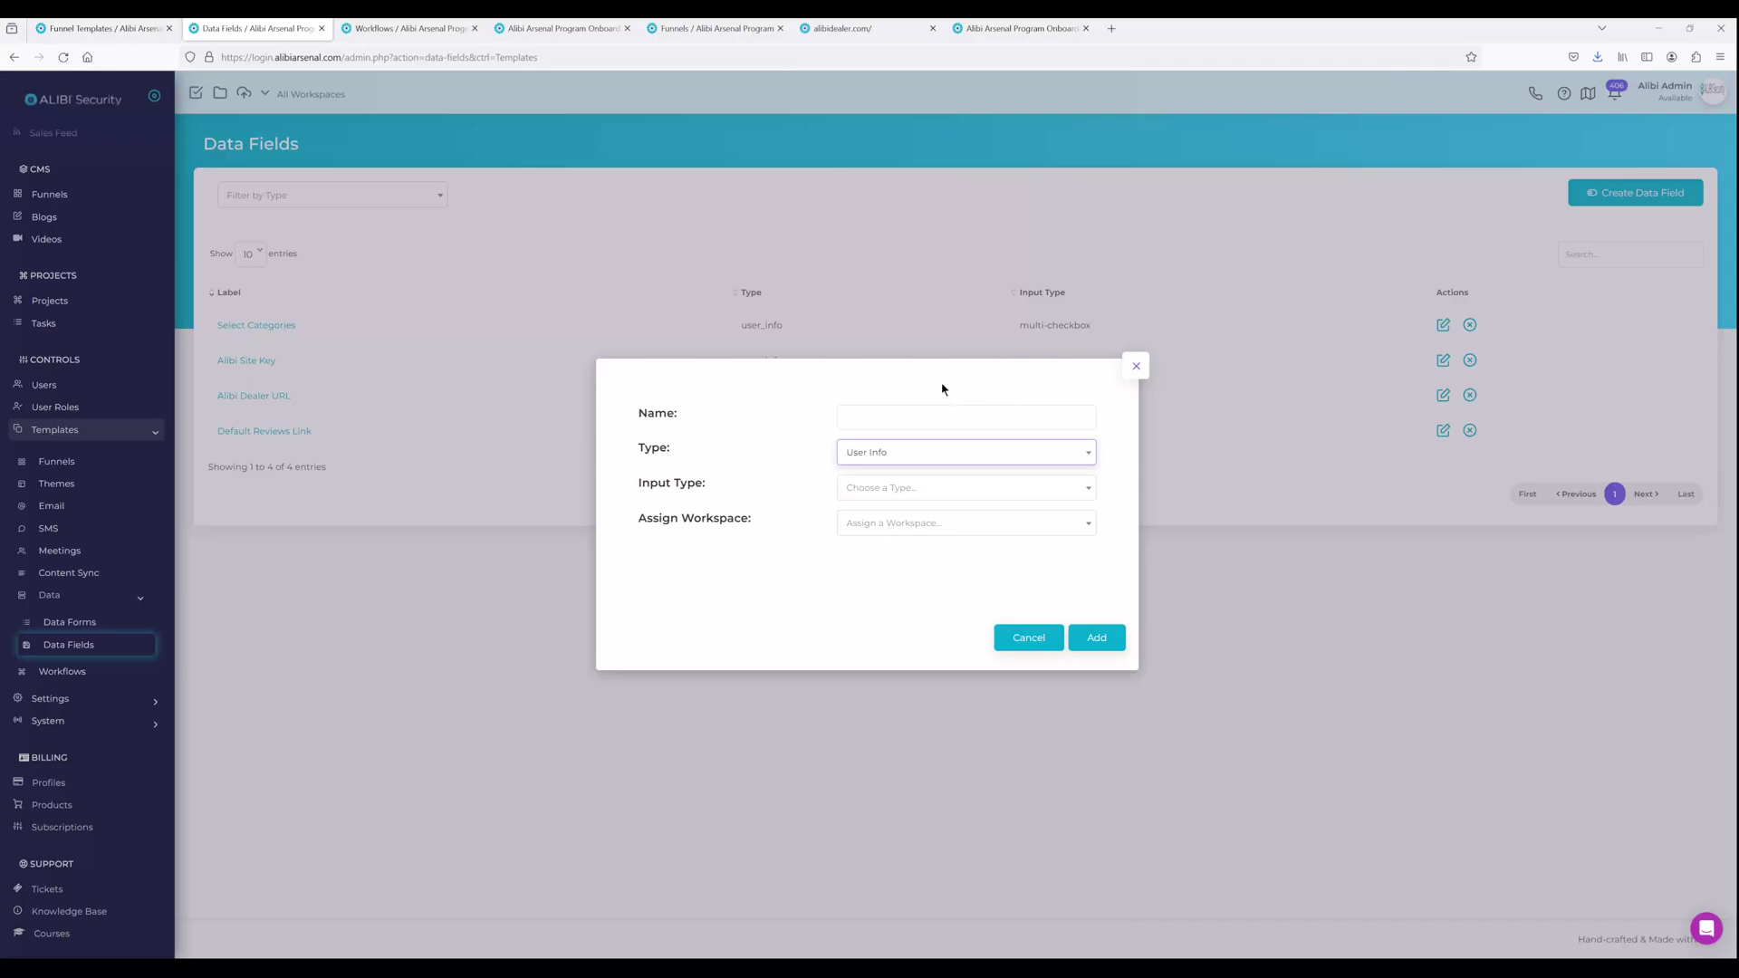
pyautogui.click(888, 487)
pyautogui.scroll(-3, 901, 594)
pyautogui.scroll(3, 905, 595)
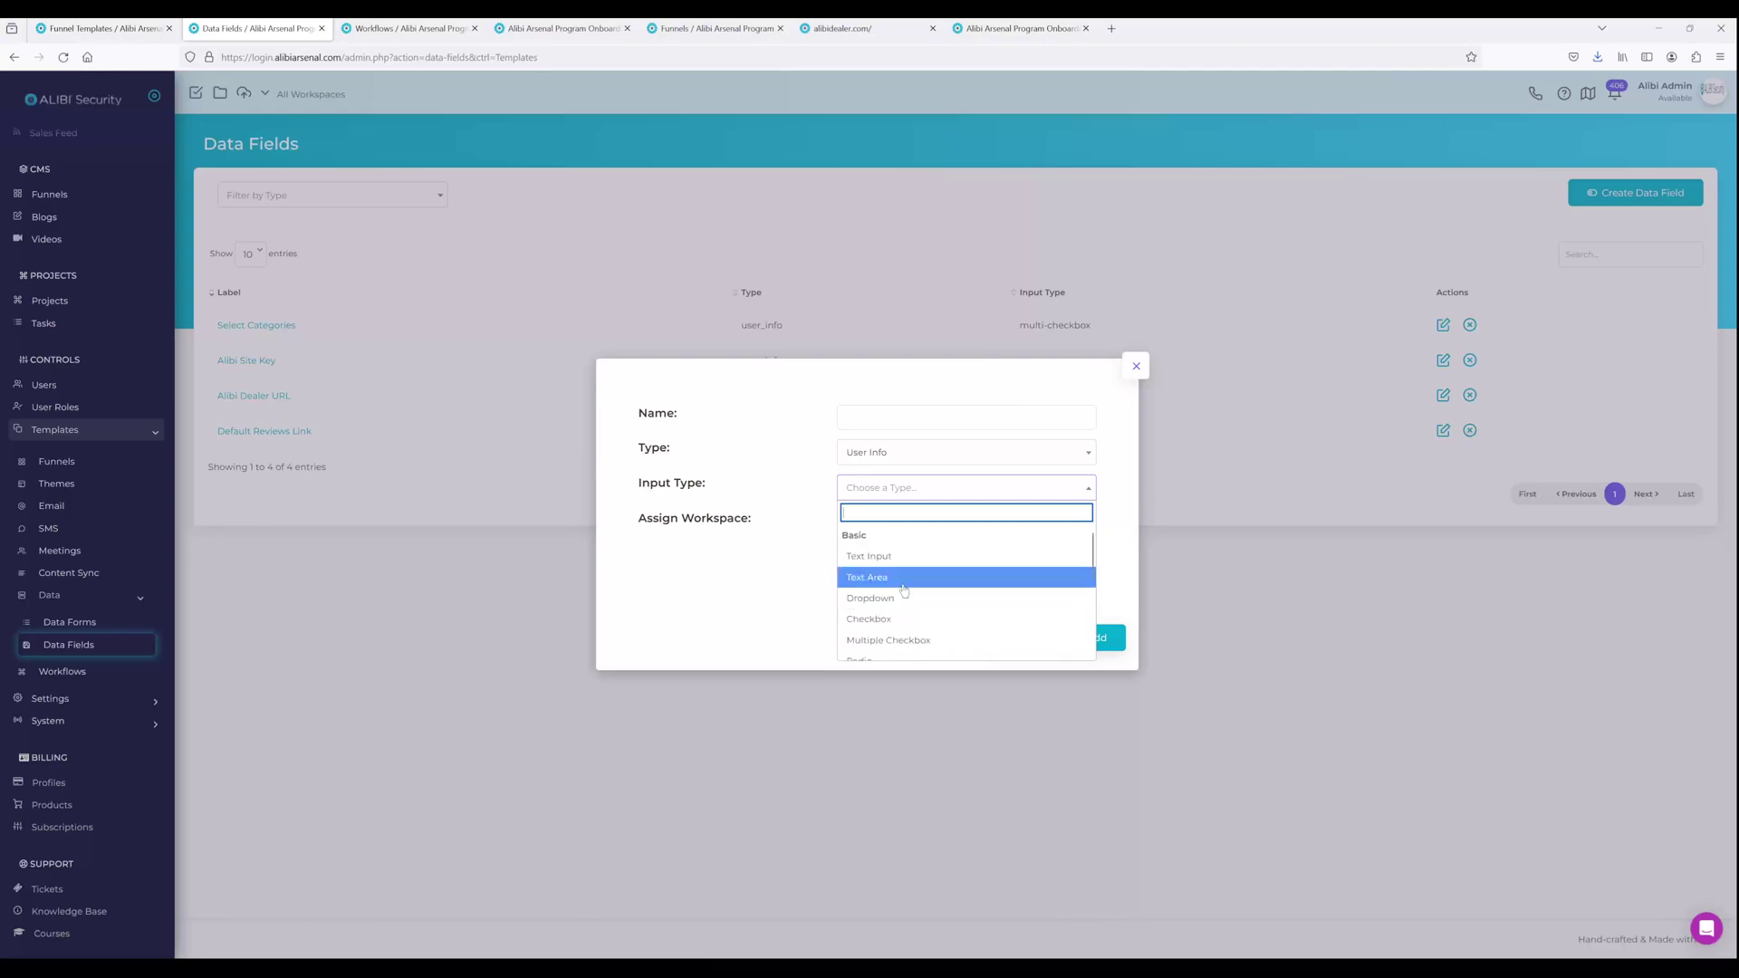
pyautogui.click(1136, 366)
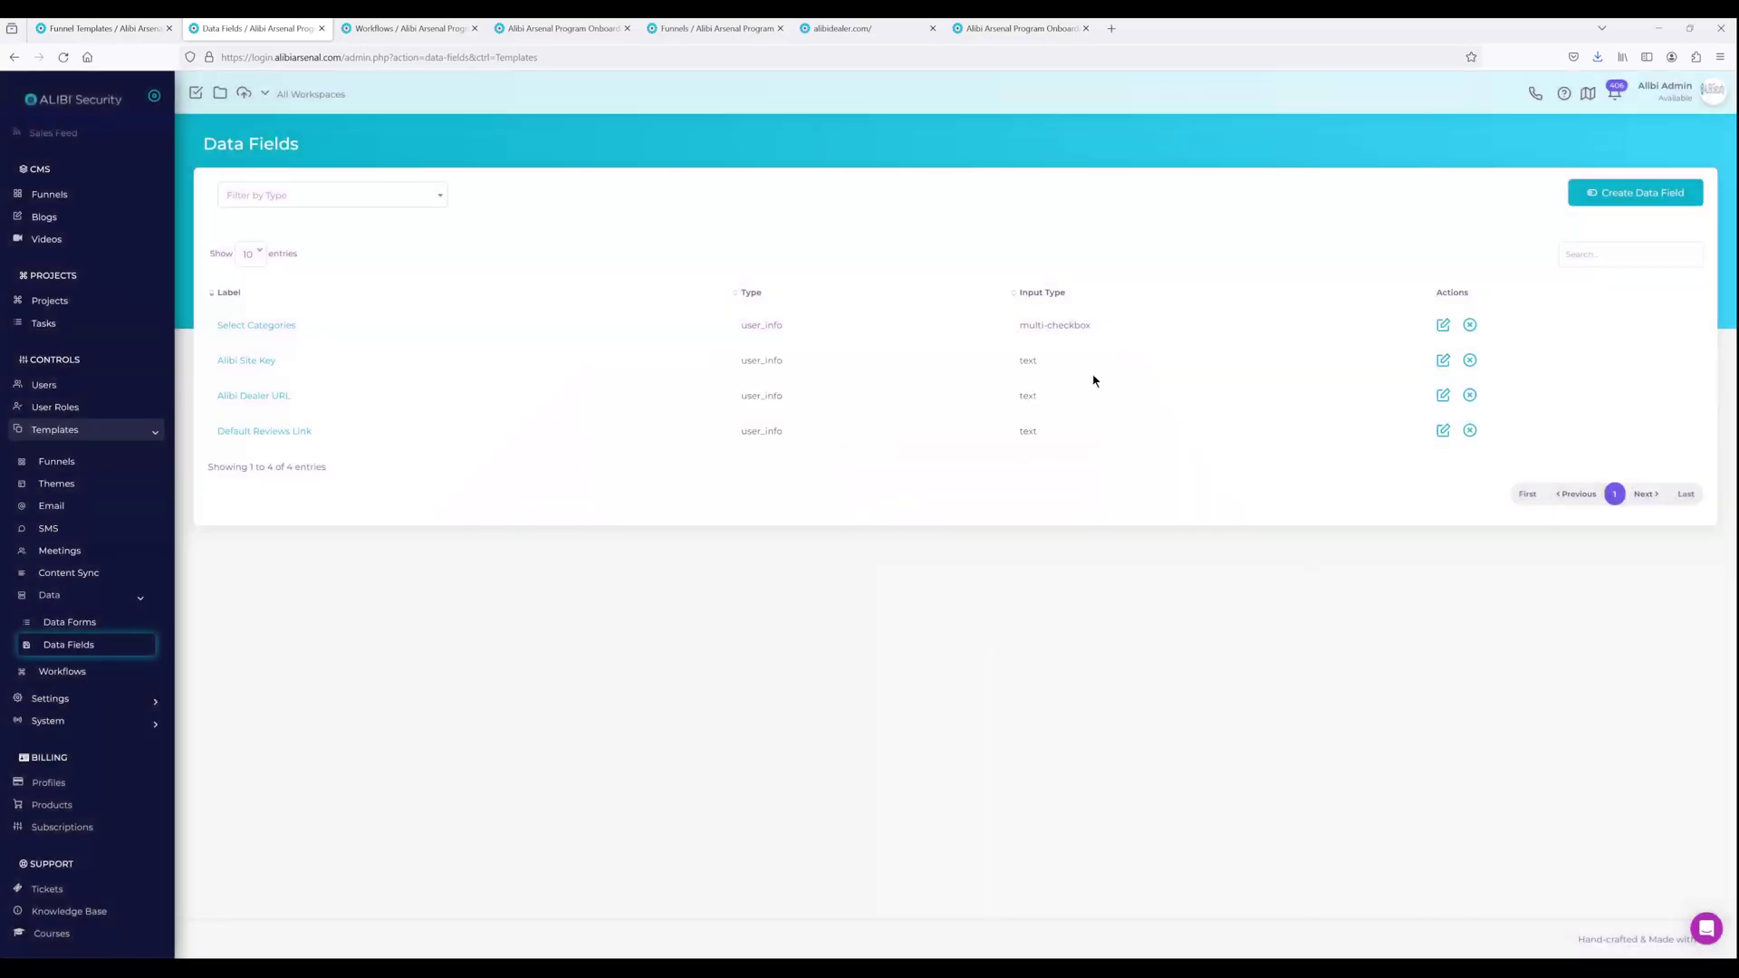
pyautogui.click(250, 364)
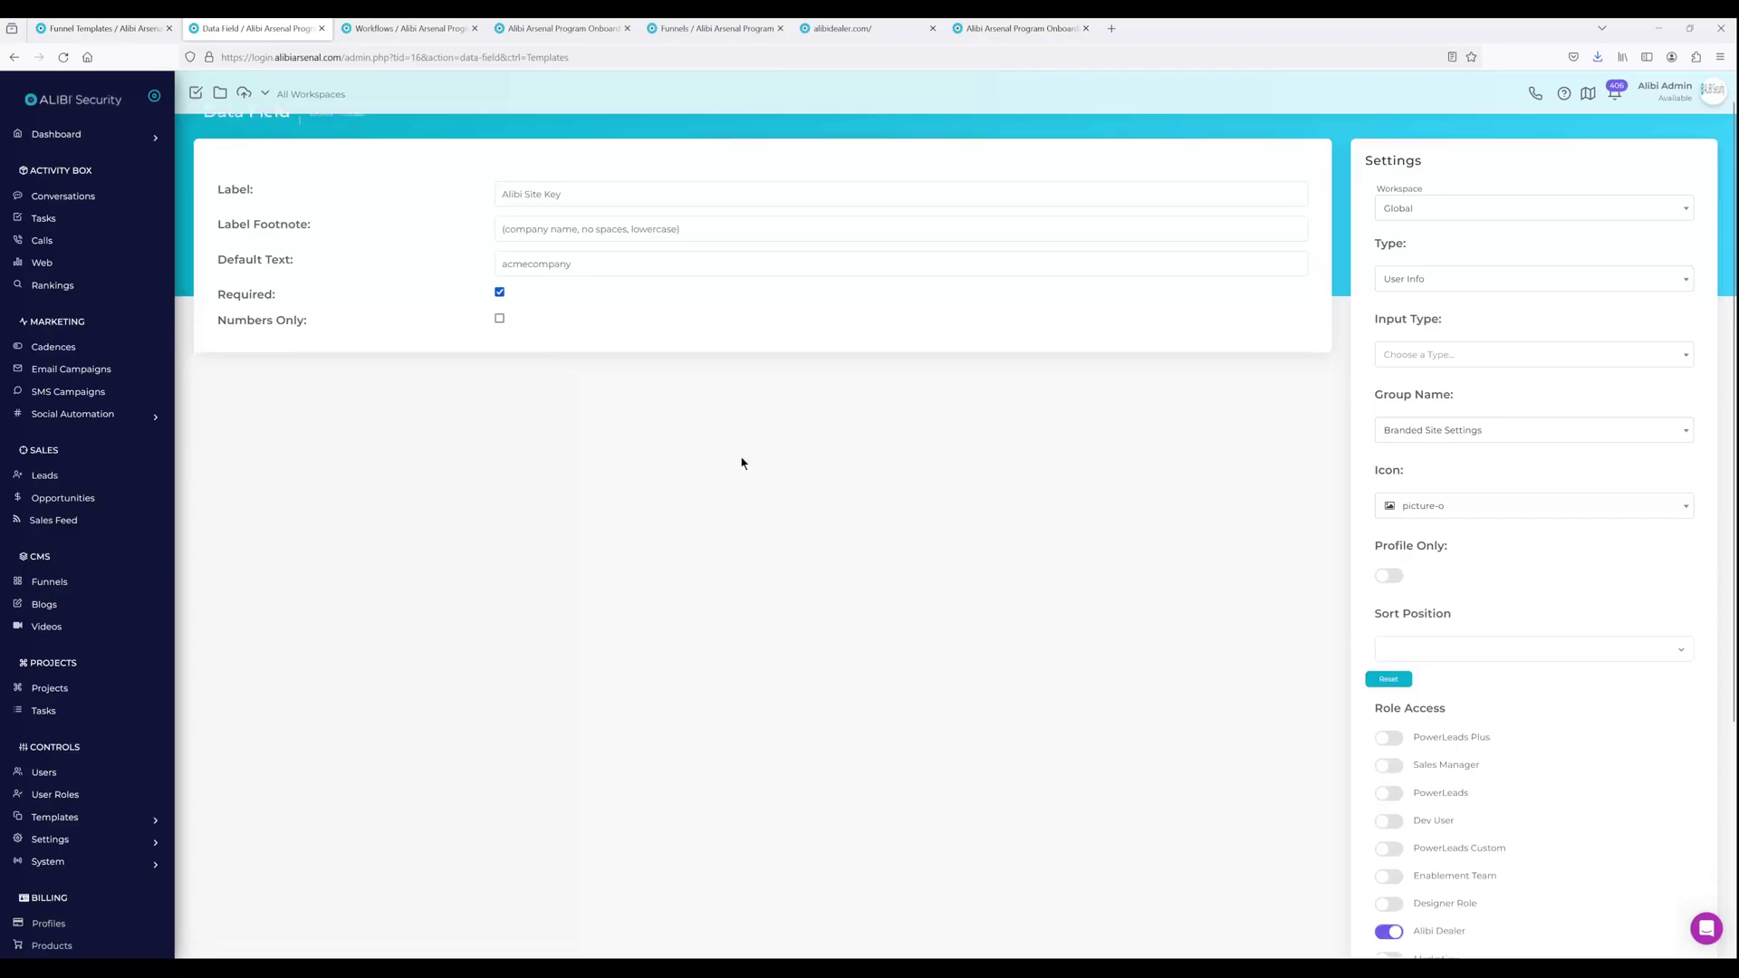
# - Review the Alibi Site Key settings and Role Access toggles, then bring the onboarding form forward
pyautogui.scroll(-3, 741, 462)
pyautogui.scroll(2, 741, 464)
pyautogui.scroll(1, 574, 340)
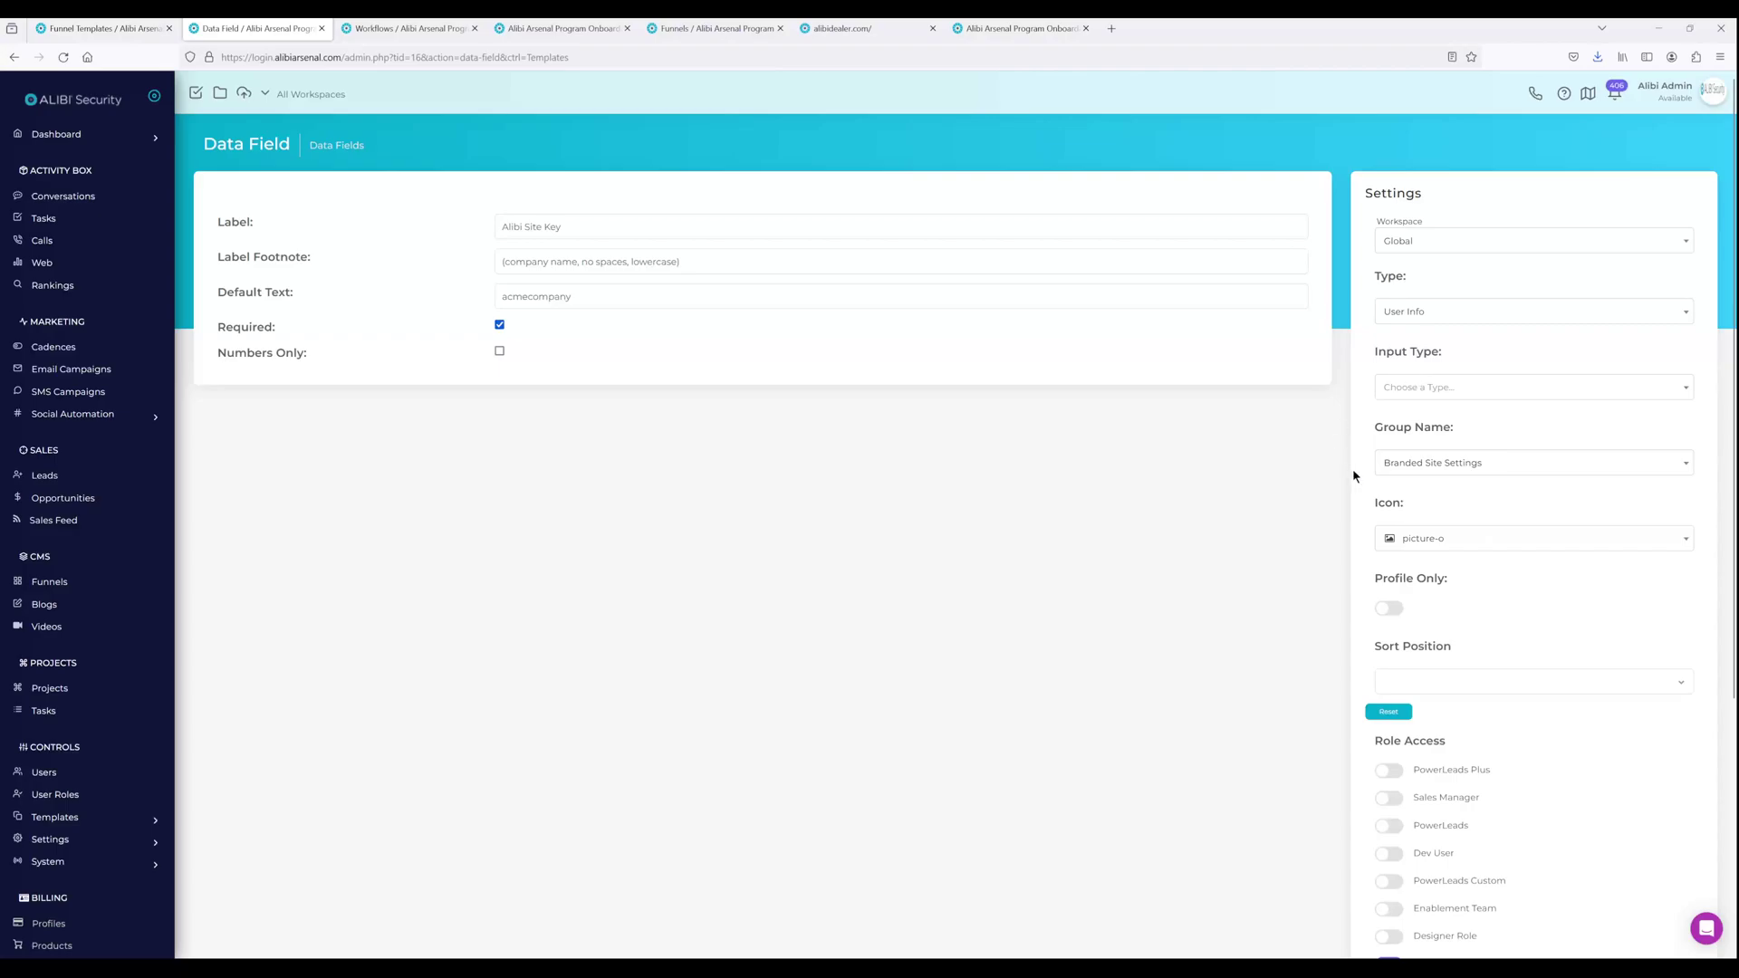
pyautogui.scroll(-4, 1251, 597)
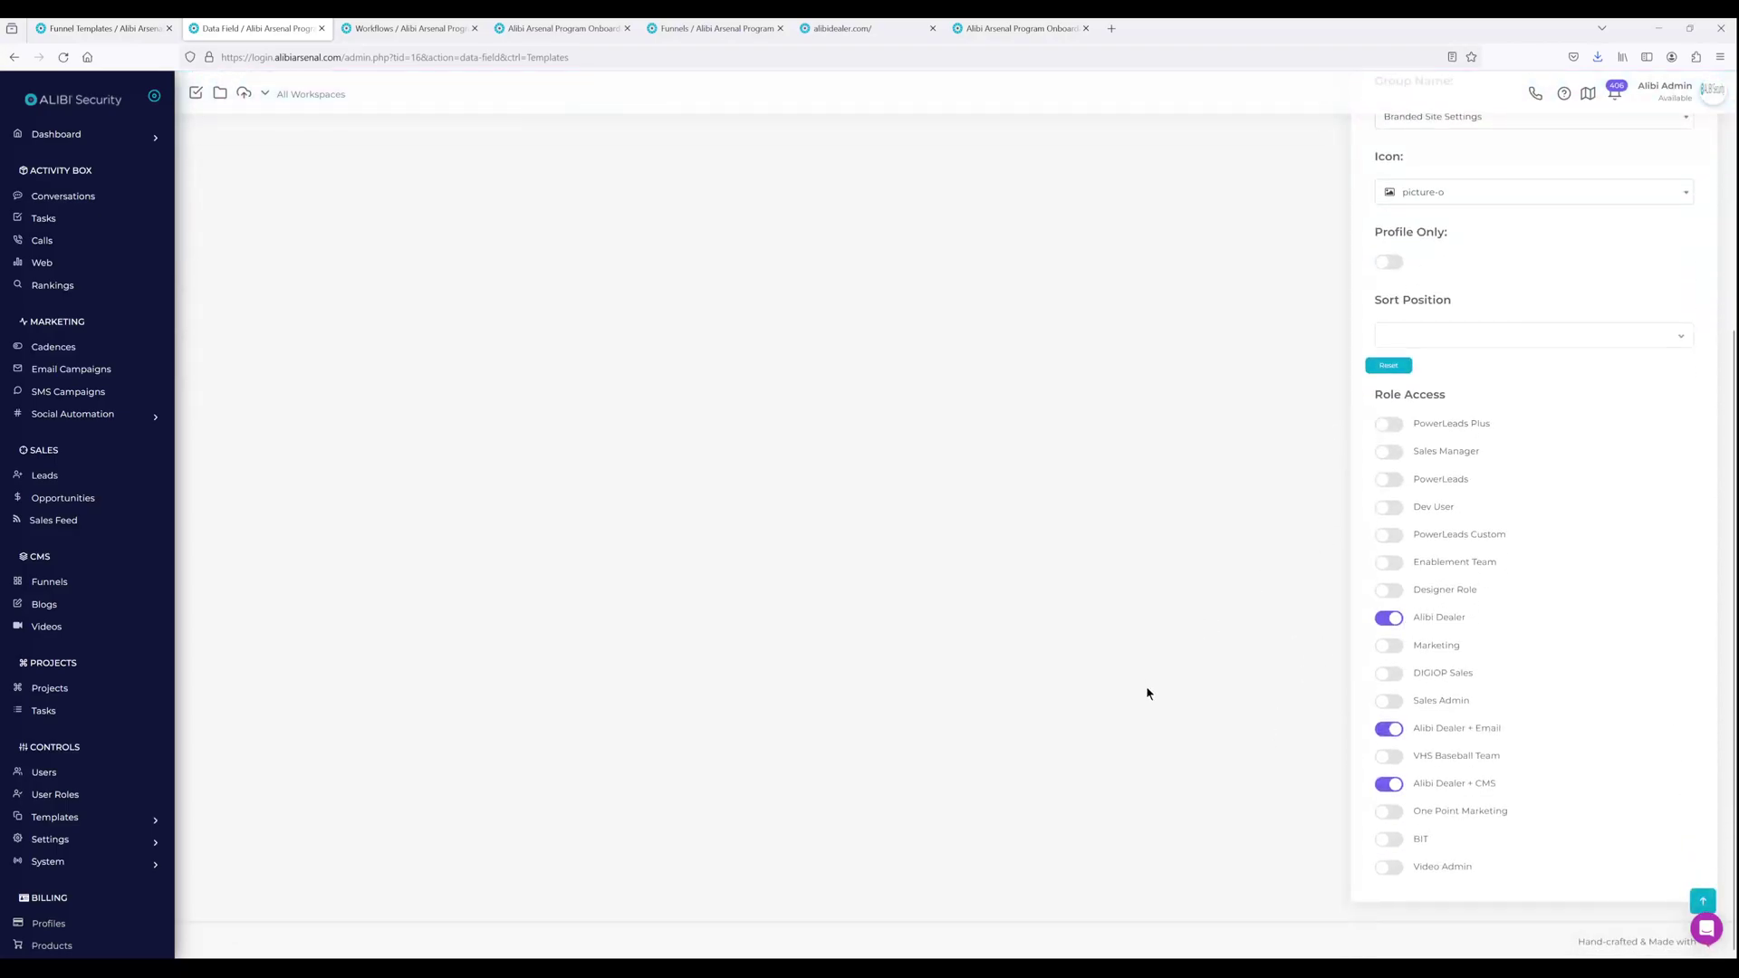
pyautogui.scroll(4, 1147, 694)
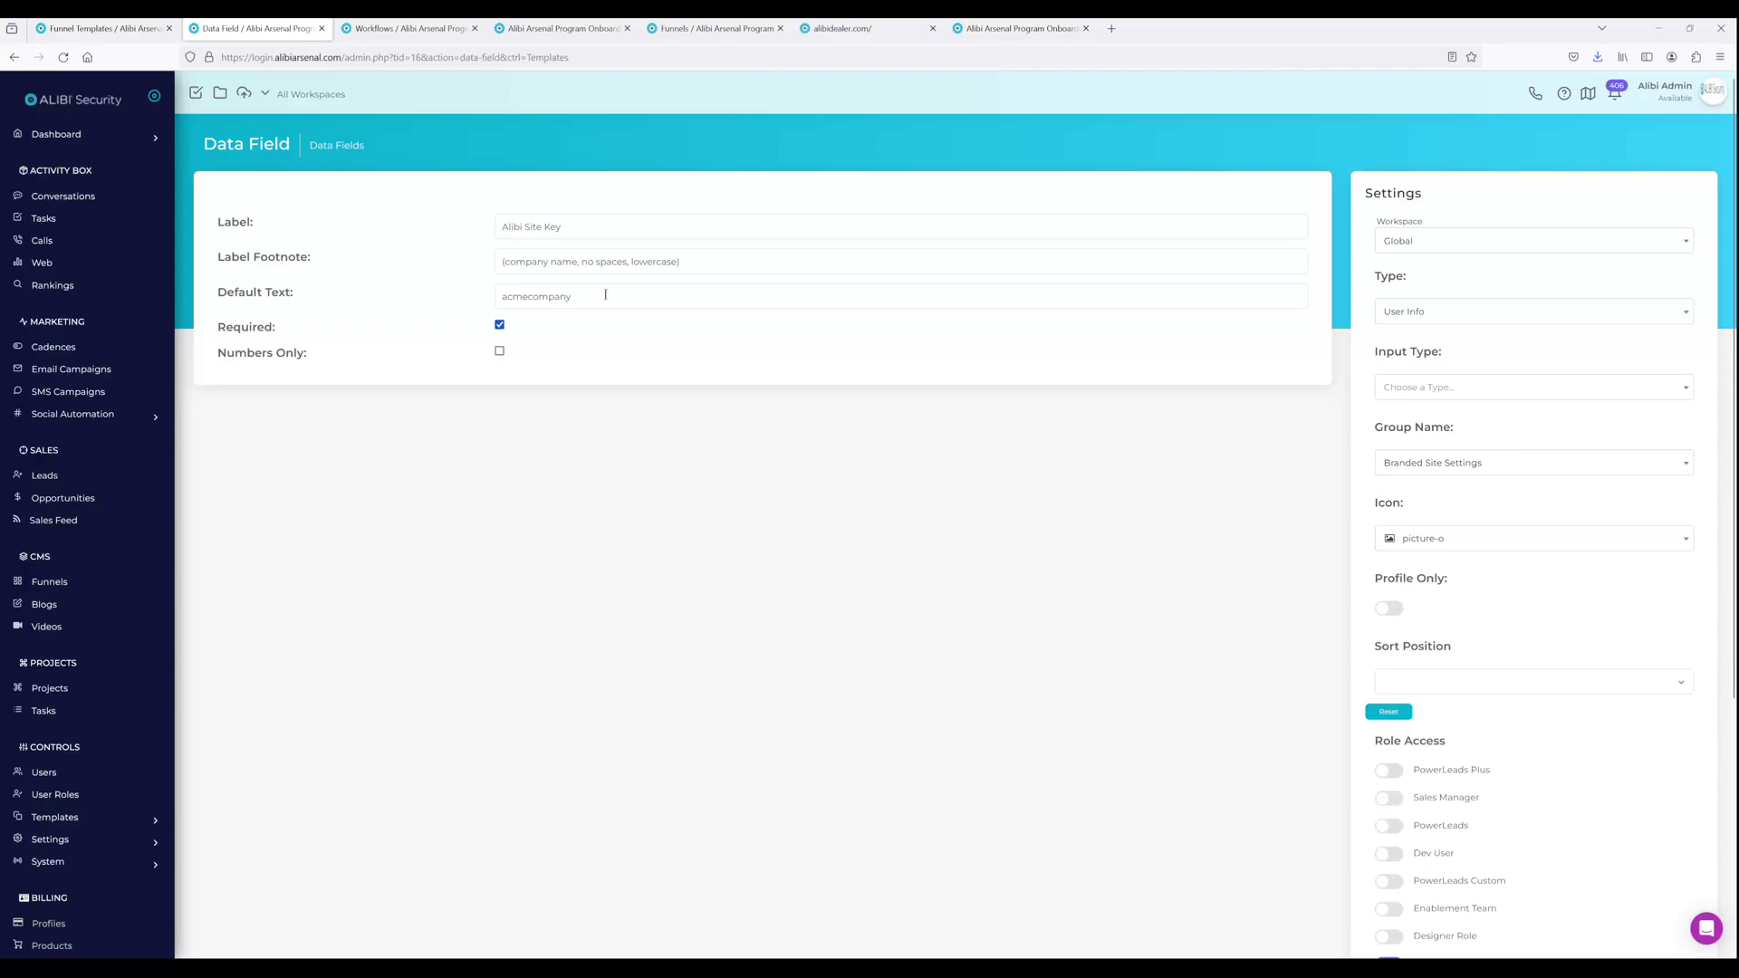
pyautogui.click(996, 34)
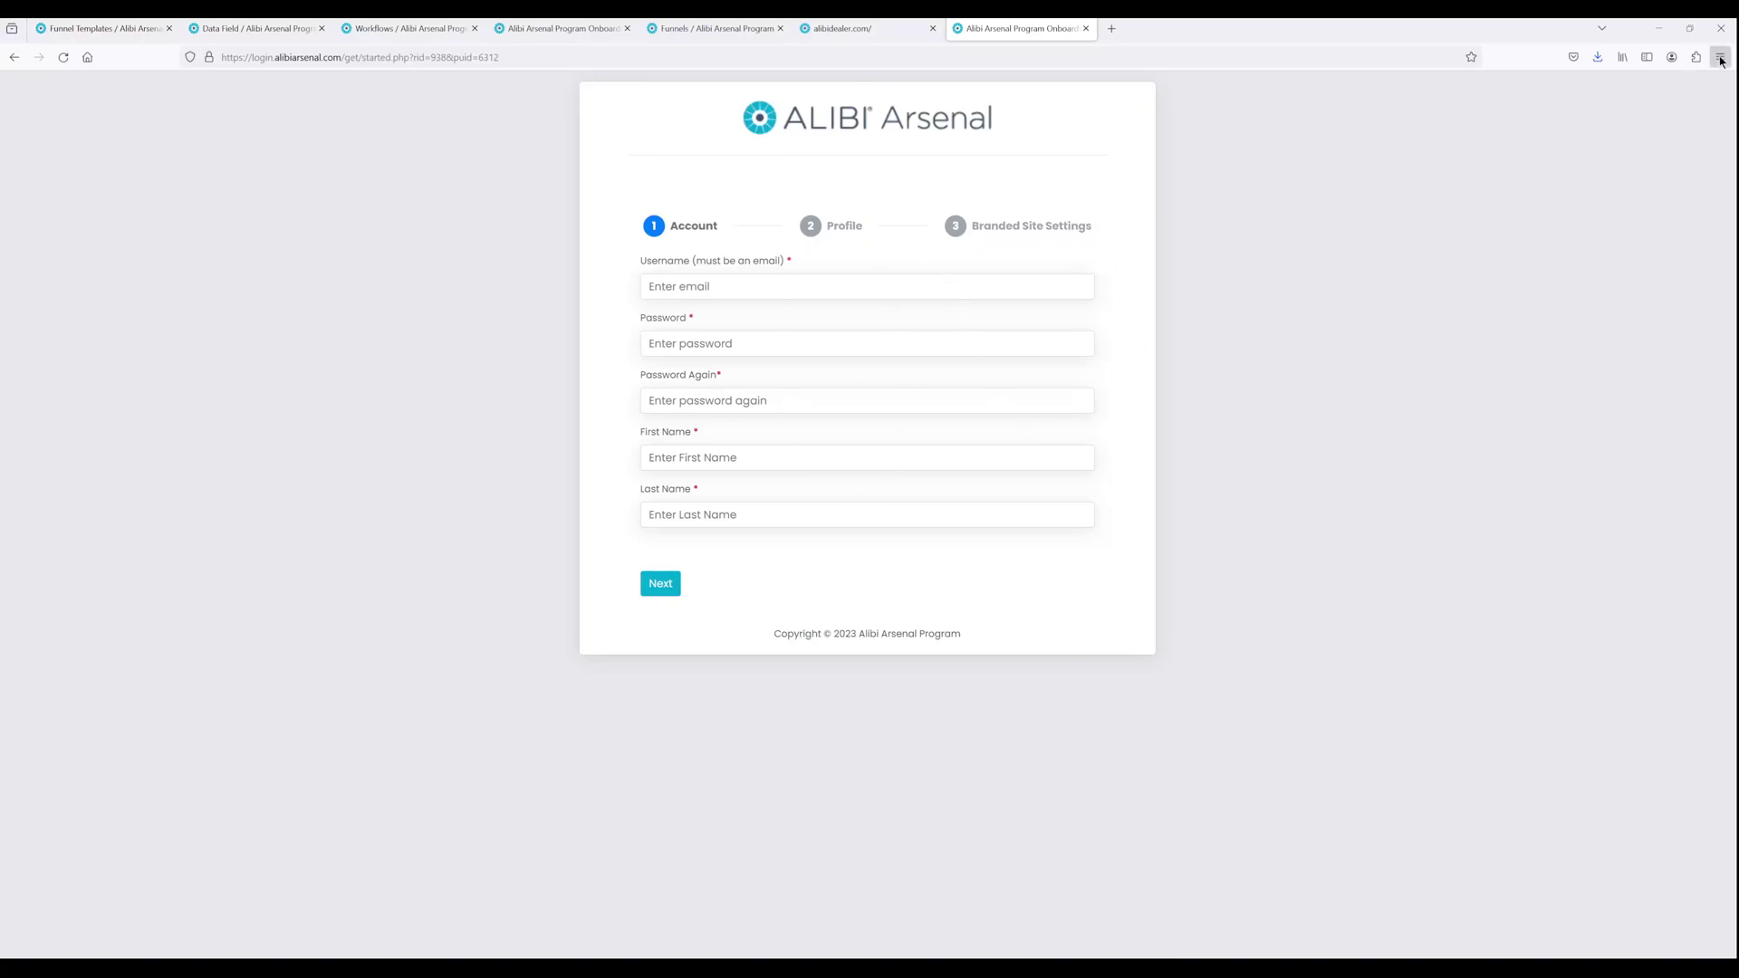
# - Zoom the dealer onboarding Account form to 120%
pyautogui.hotkey('ctrl', '+')
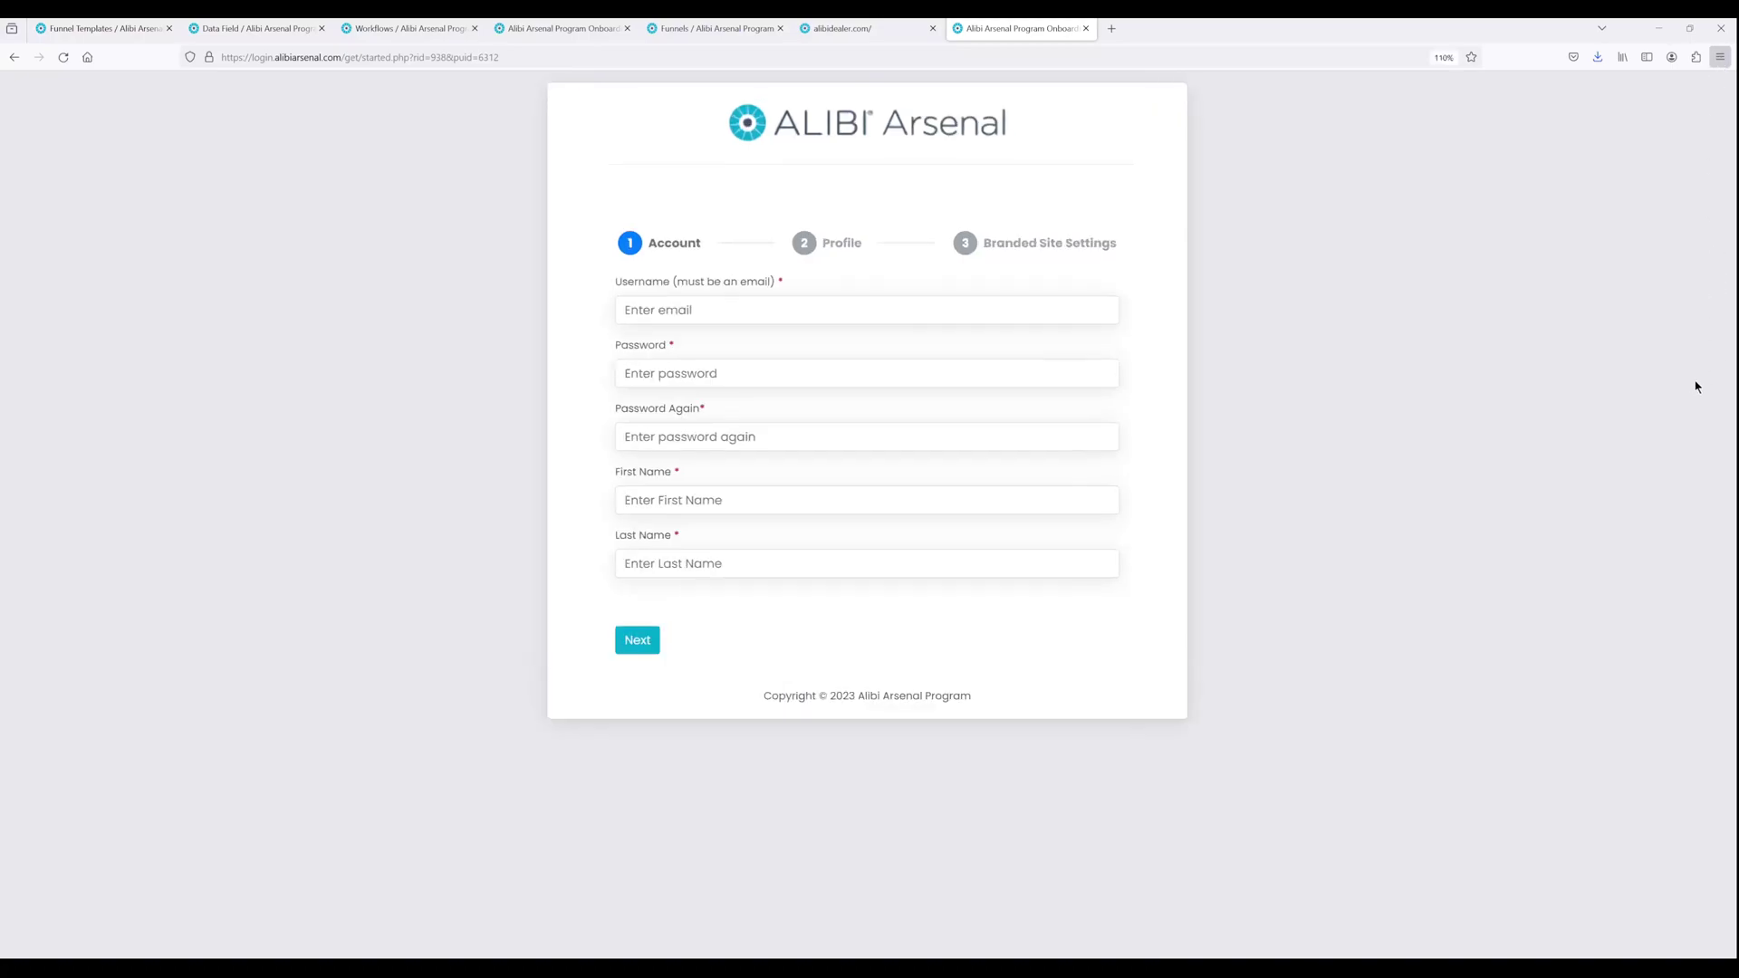
pyautogui.hotkey('ctrl', '+')
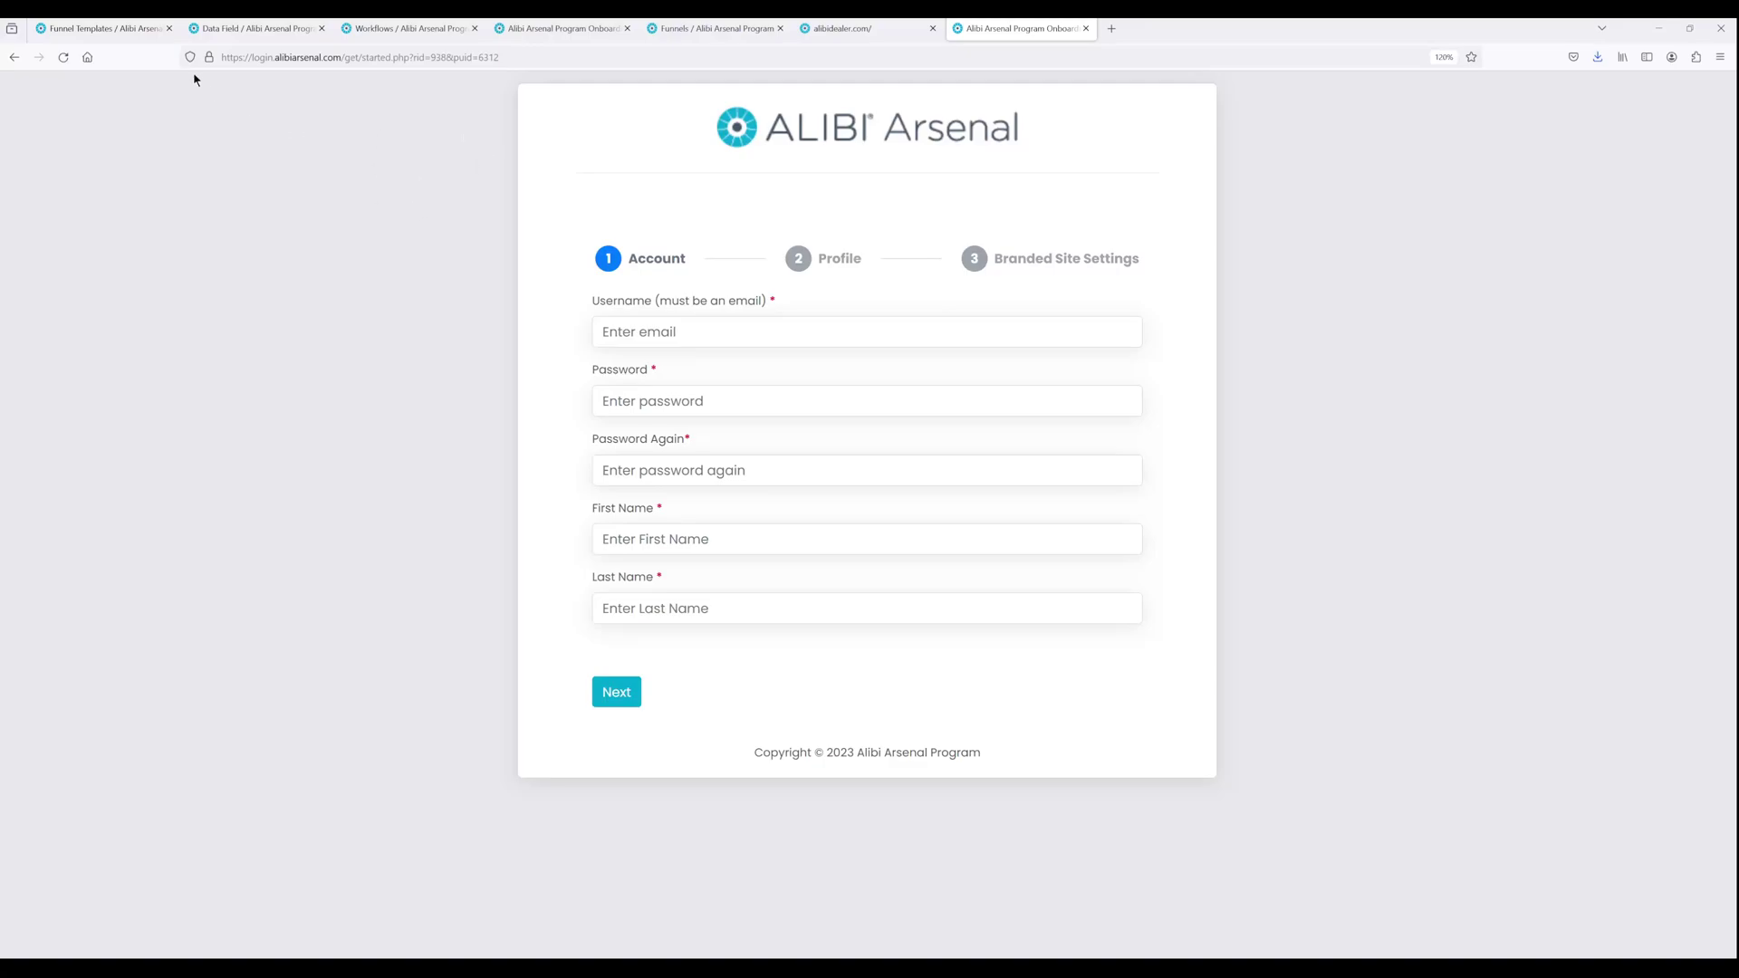
# - Bring up the admin Workflows list showing the active Alibi Dealer Sign Up workflow
pyautogui.click(408, 28)
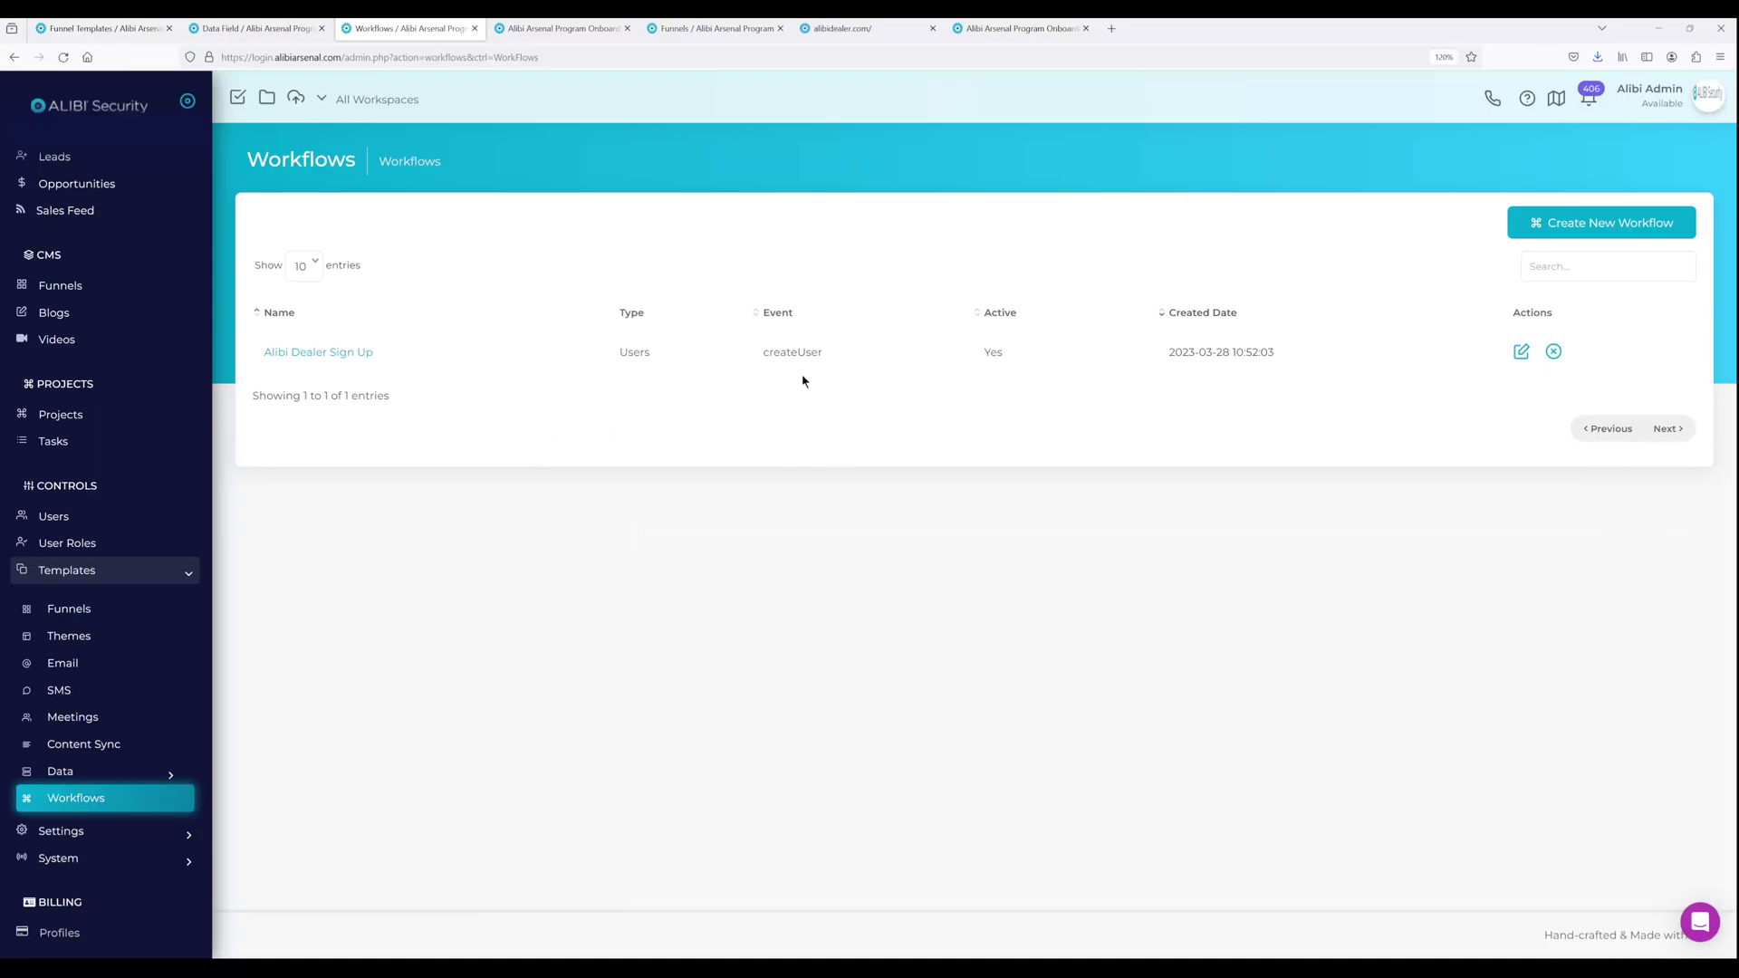
# - Try a new Users / User Is Created workflow, discard it, and open Alibi Dealer Sign Up instead
pyautogui.click(1585, 227)
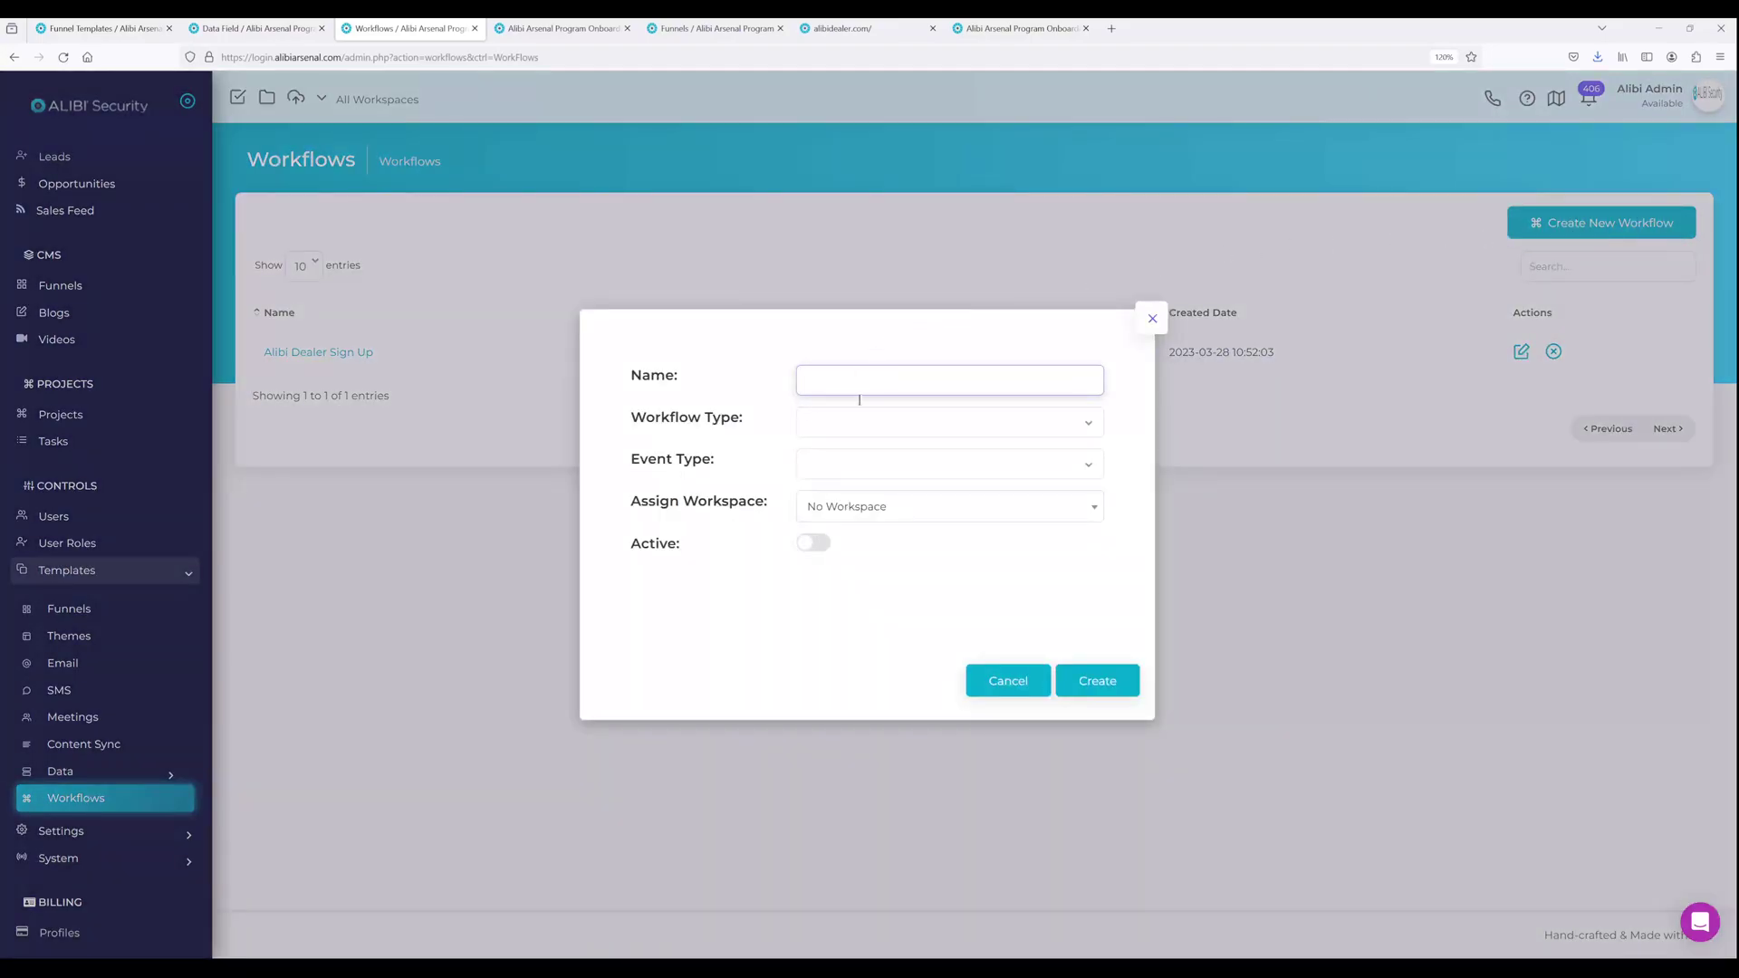
pyautogui.click(839, 422)
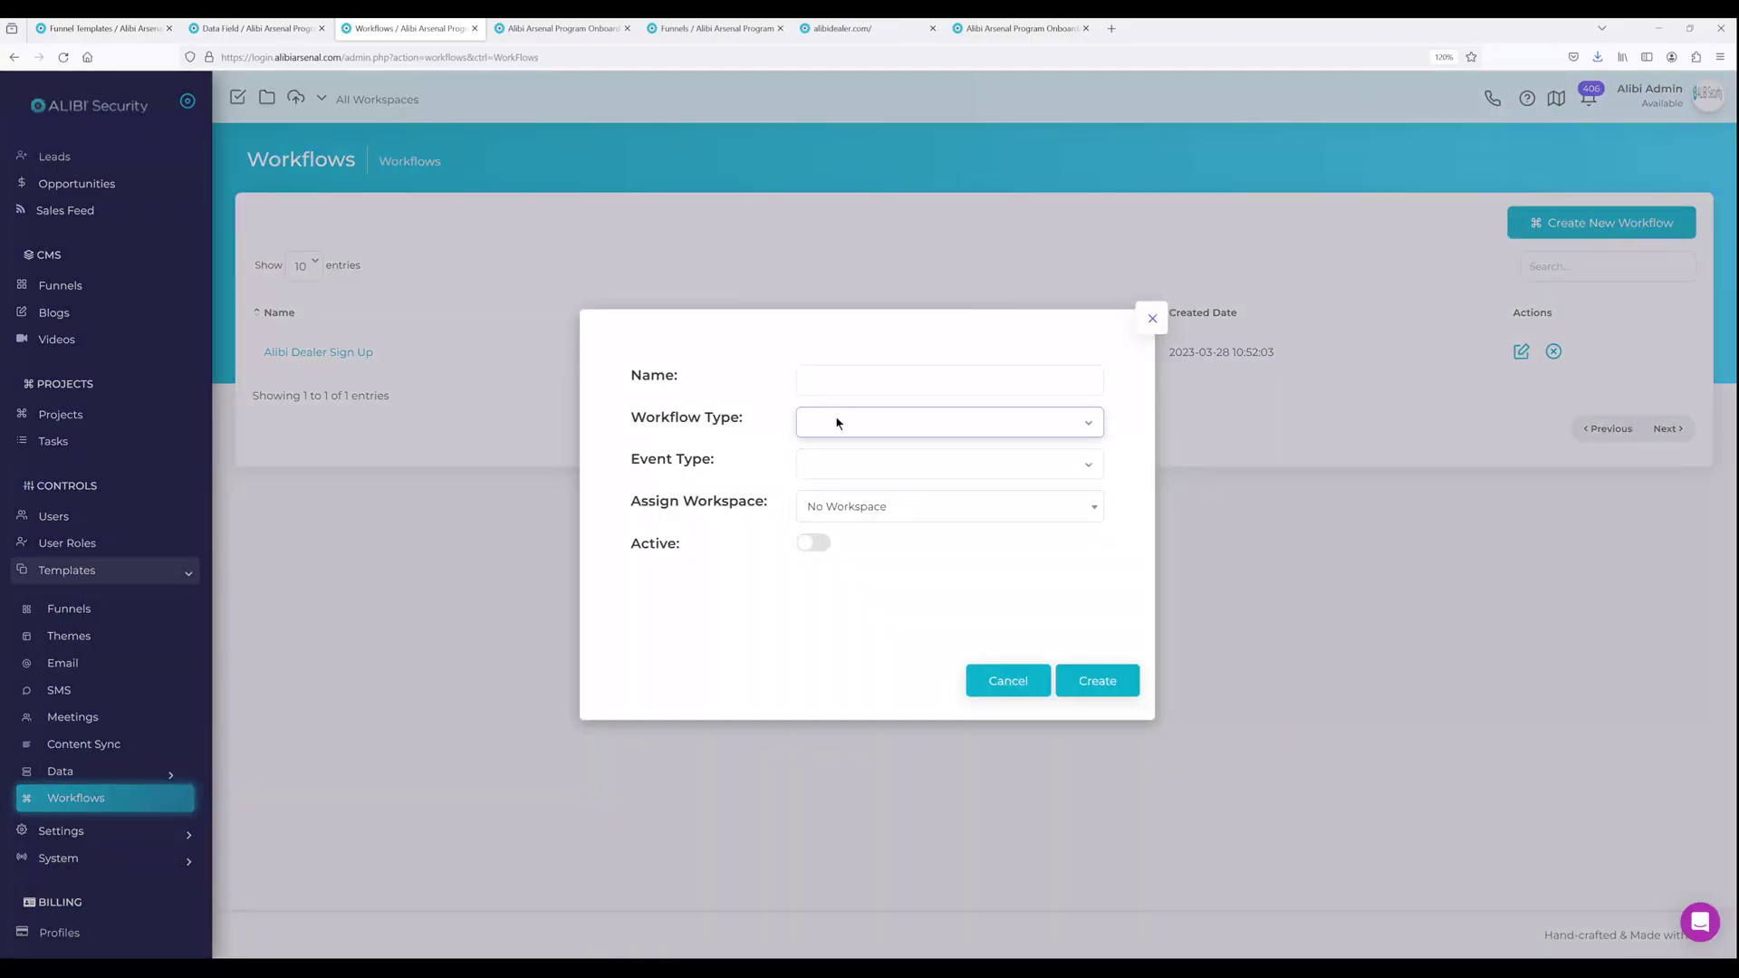
pyautogui.click(826, 496)
pyautogui.click(847, 466)
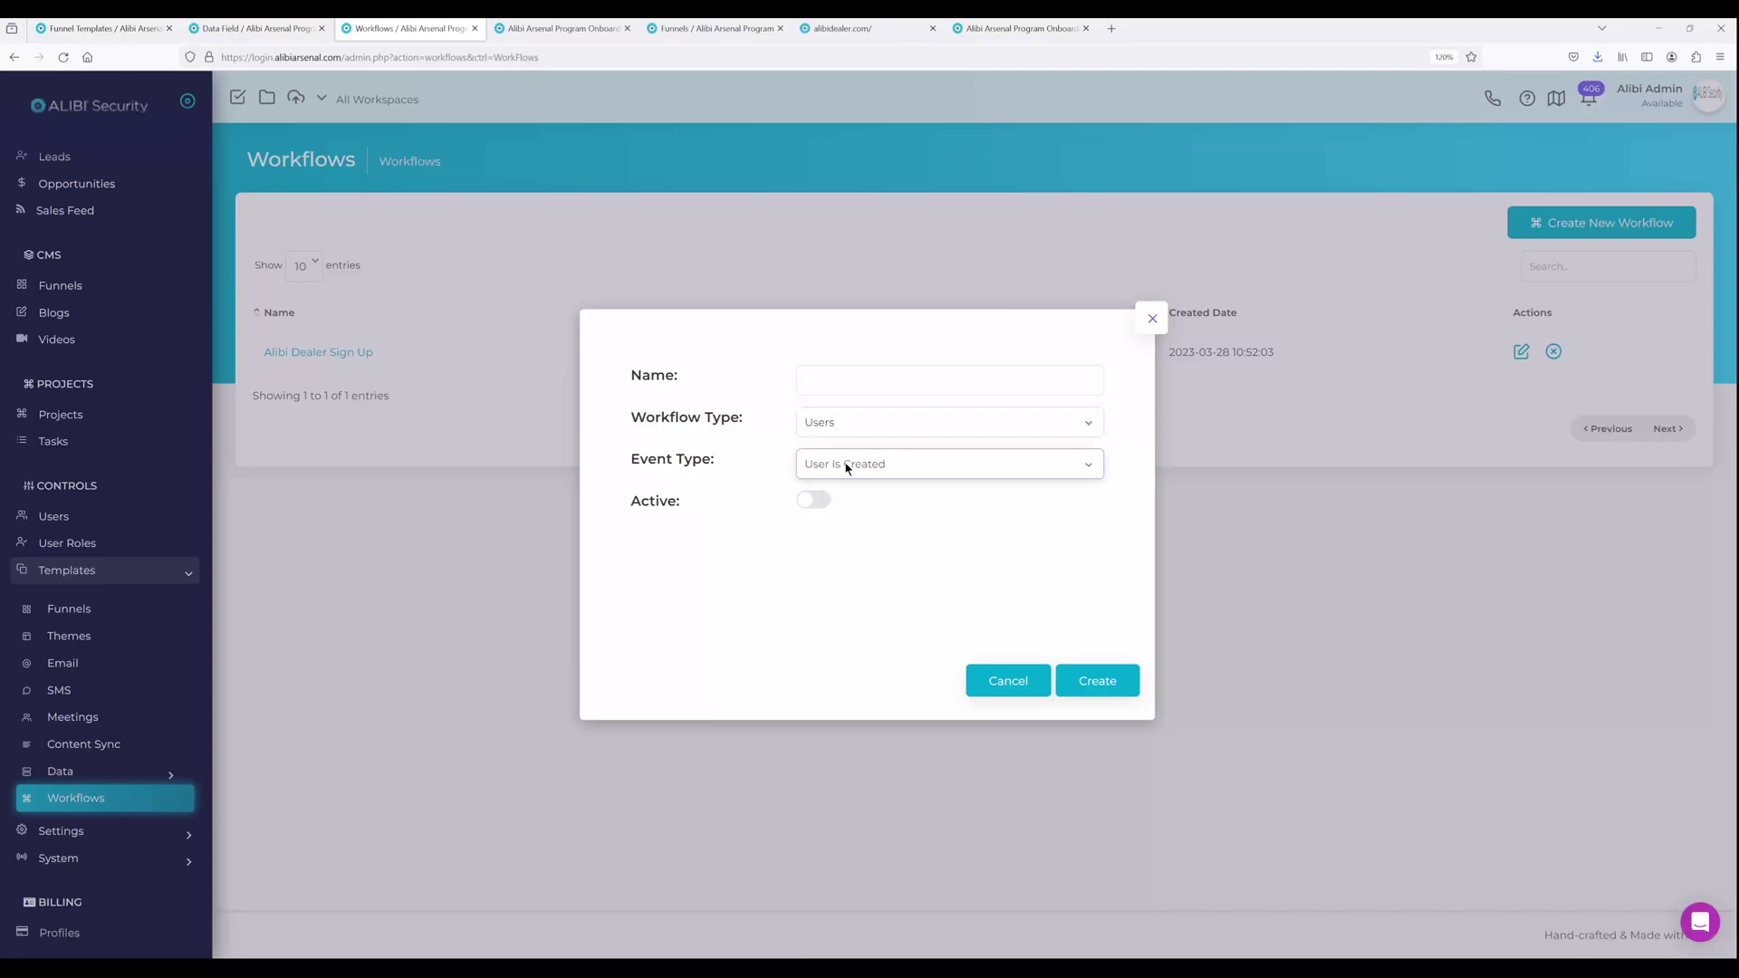
pyautogui.click(845, 517)
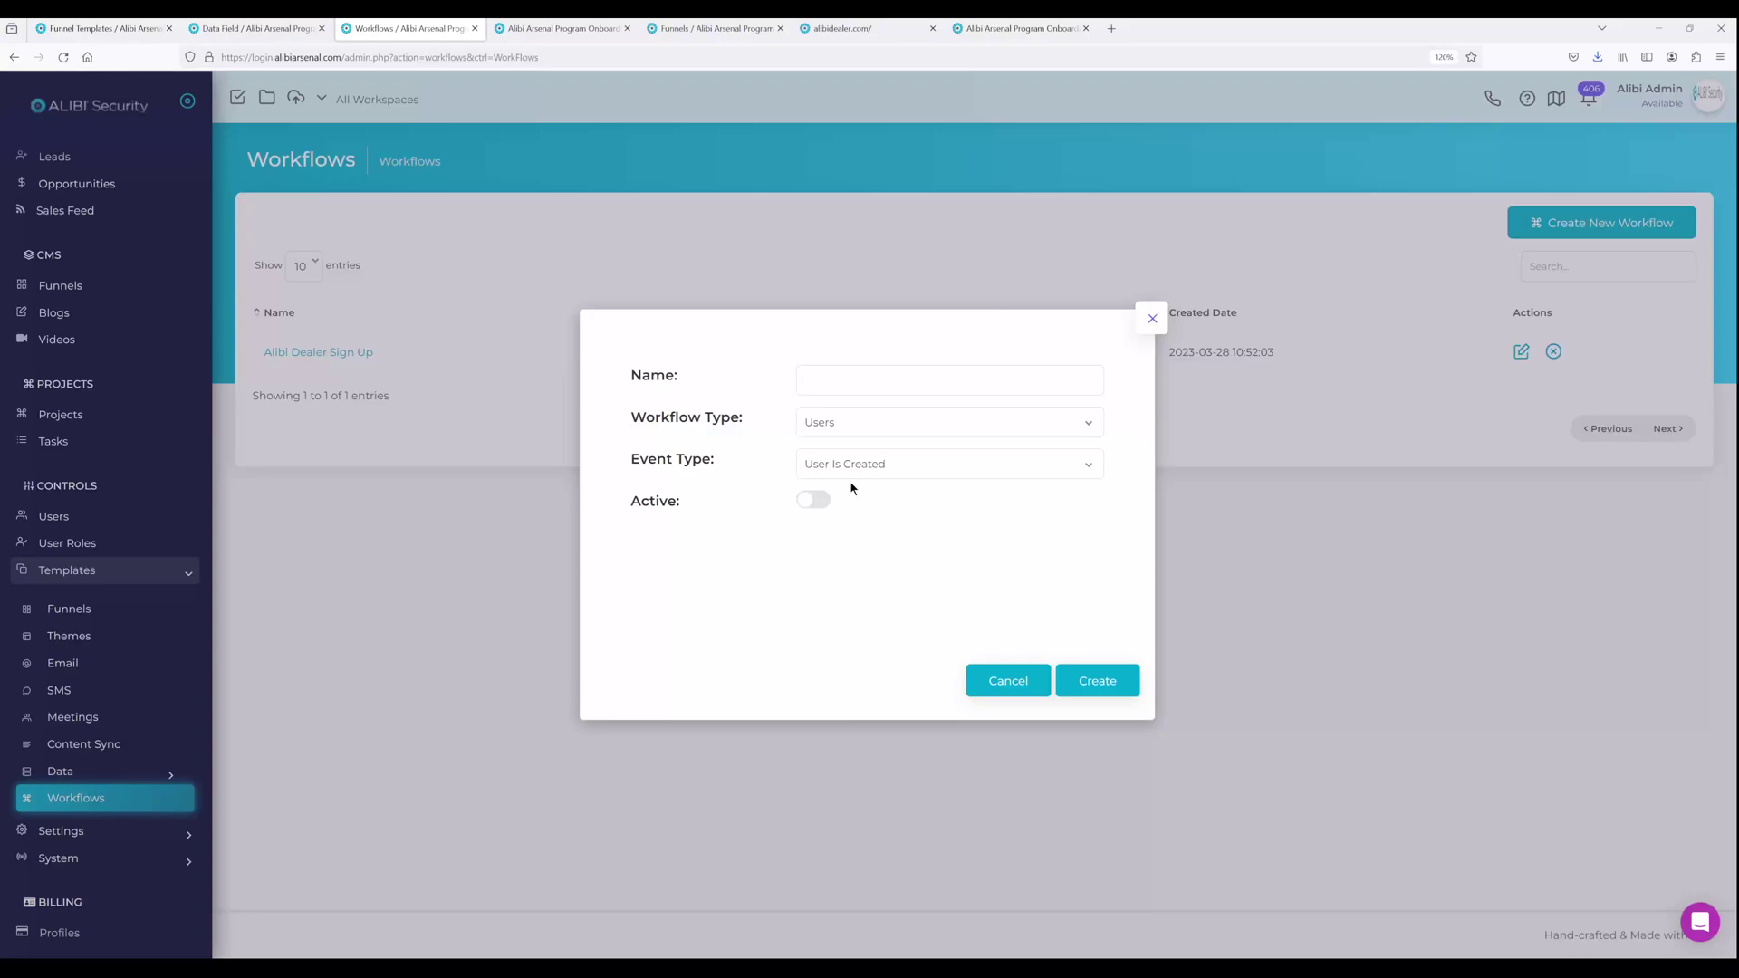
pyautogui.click(1152, 331)
pyautogui.click(345, 355)
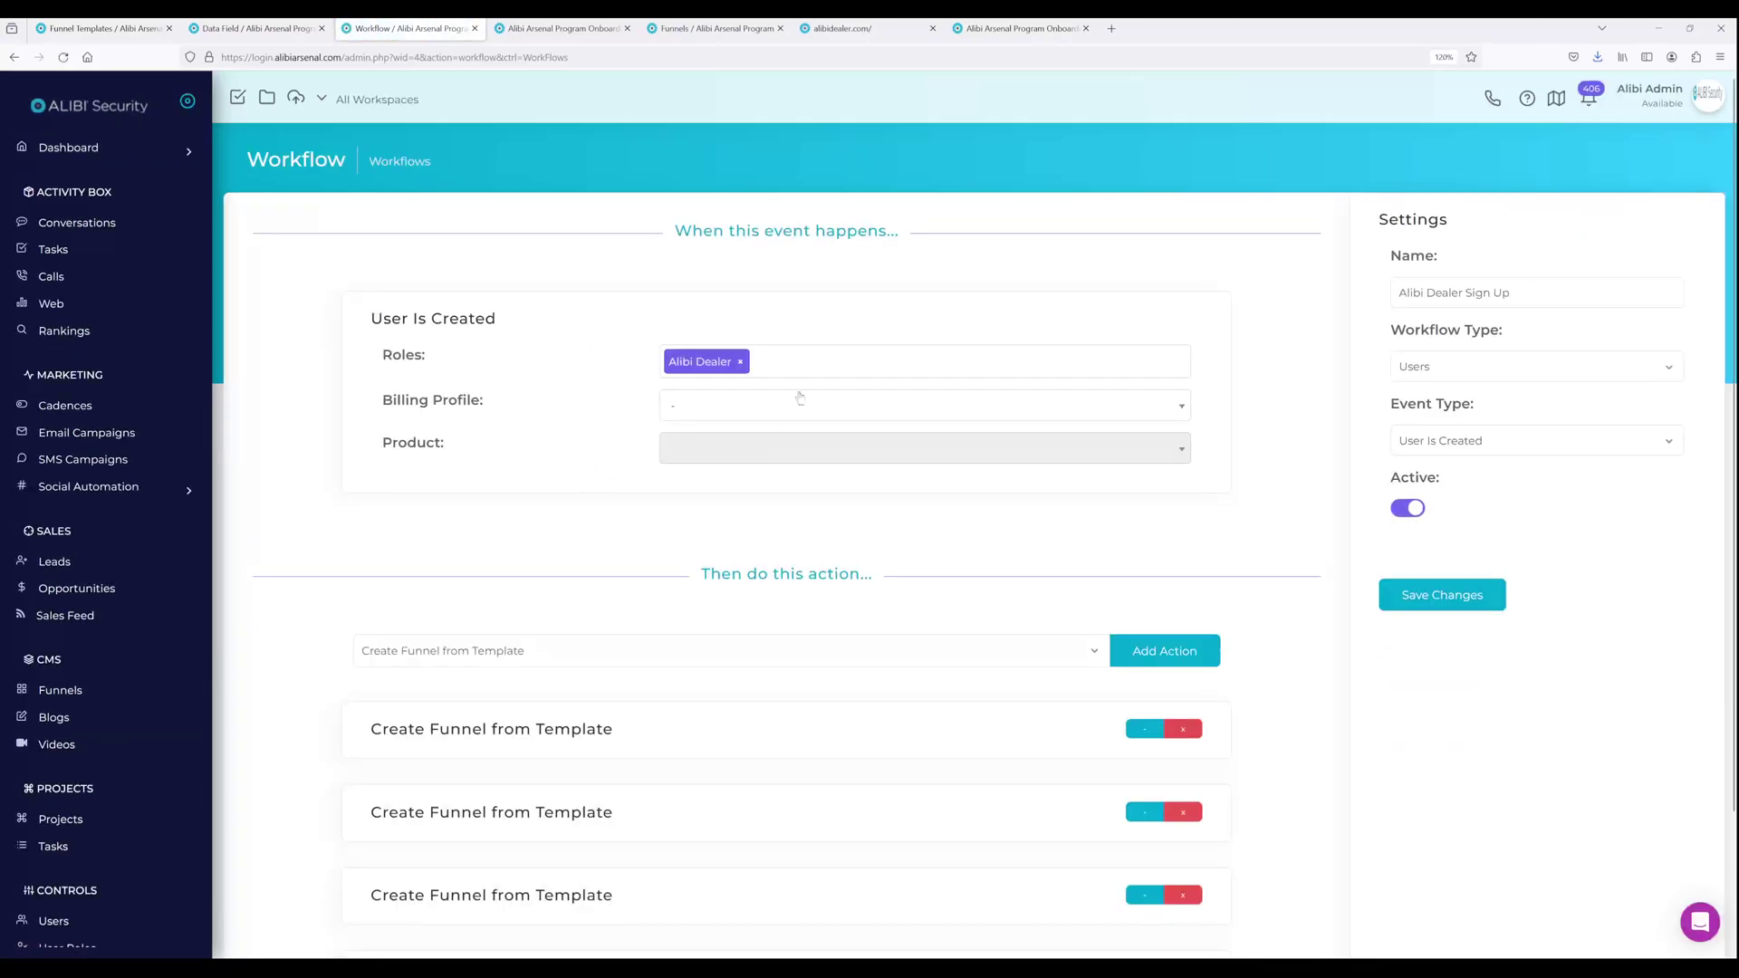
pyautogui.scroll(-1, 592, 404)
pyautogui.scroll(1, 593, 406)
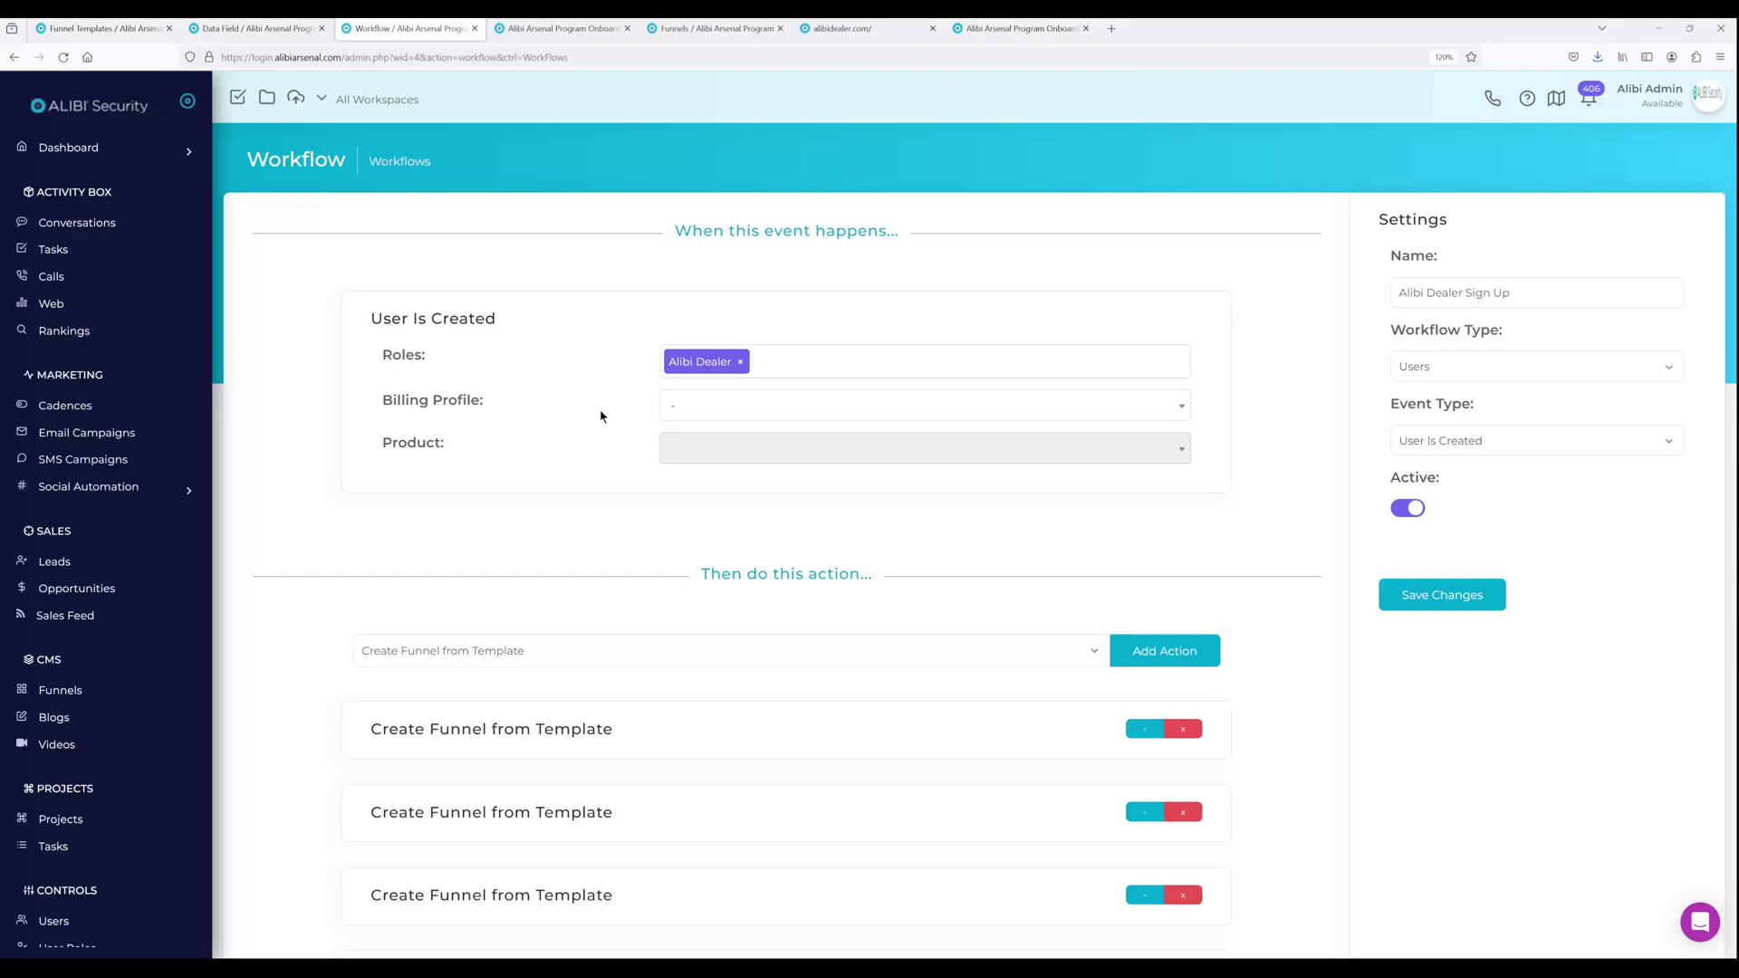
pyautogui.click(711, 416)
pyautogui.click(699, 488)
pyautogui.click(704, 458)
pyautogui.click(708, 512)
pyautogui.click(710, 405)
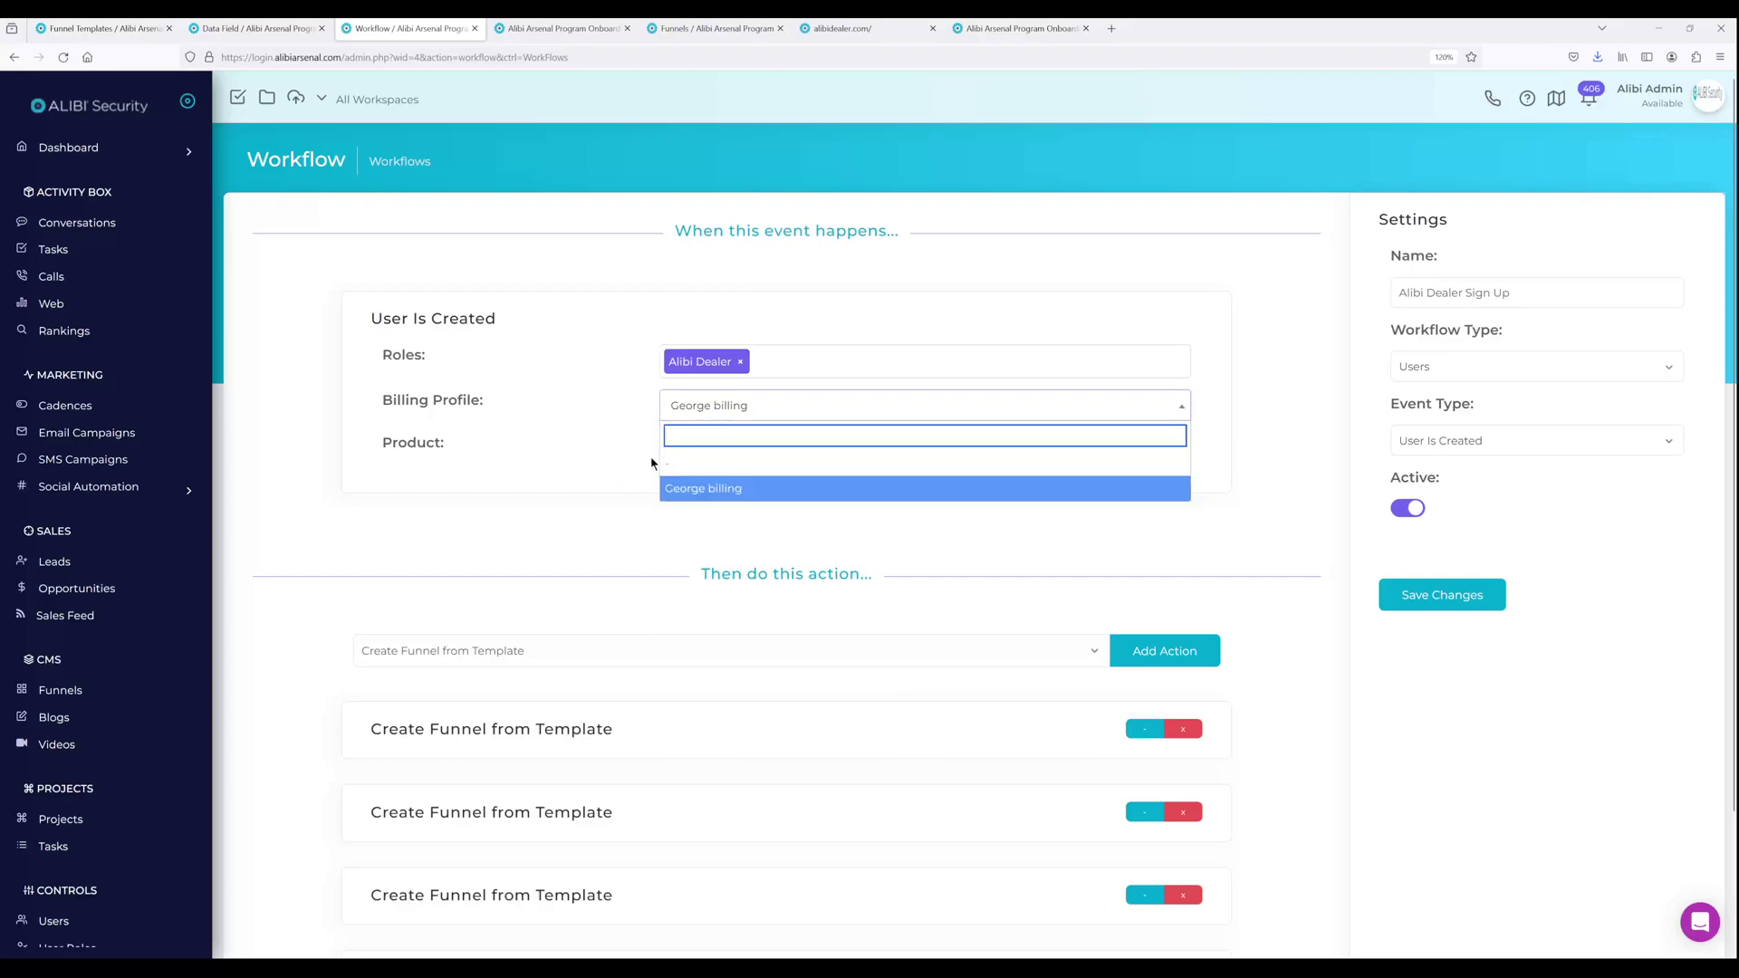
pyautogui.click(675, 463)
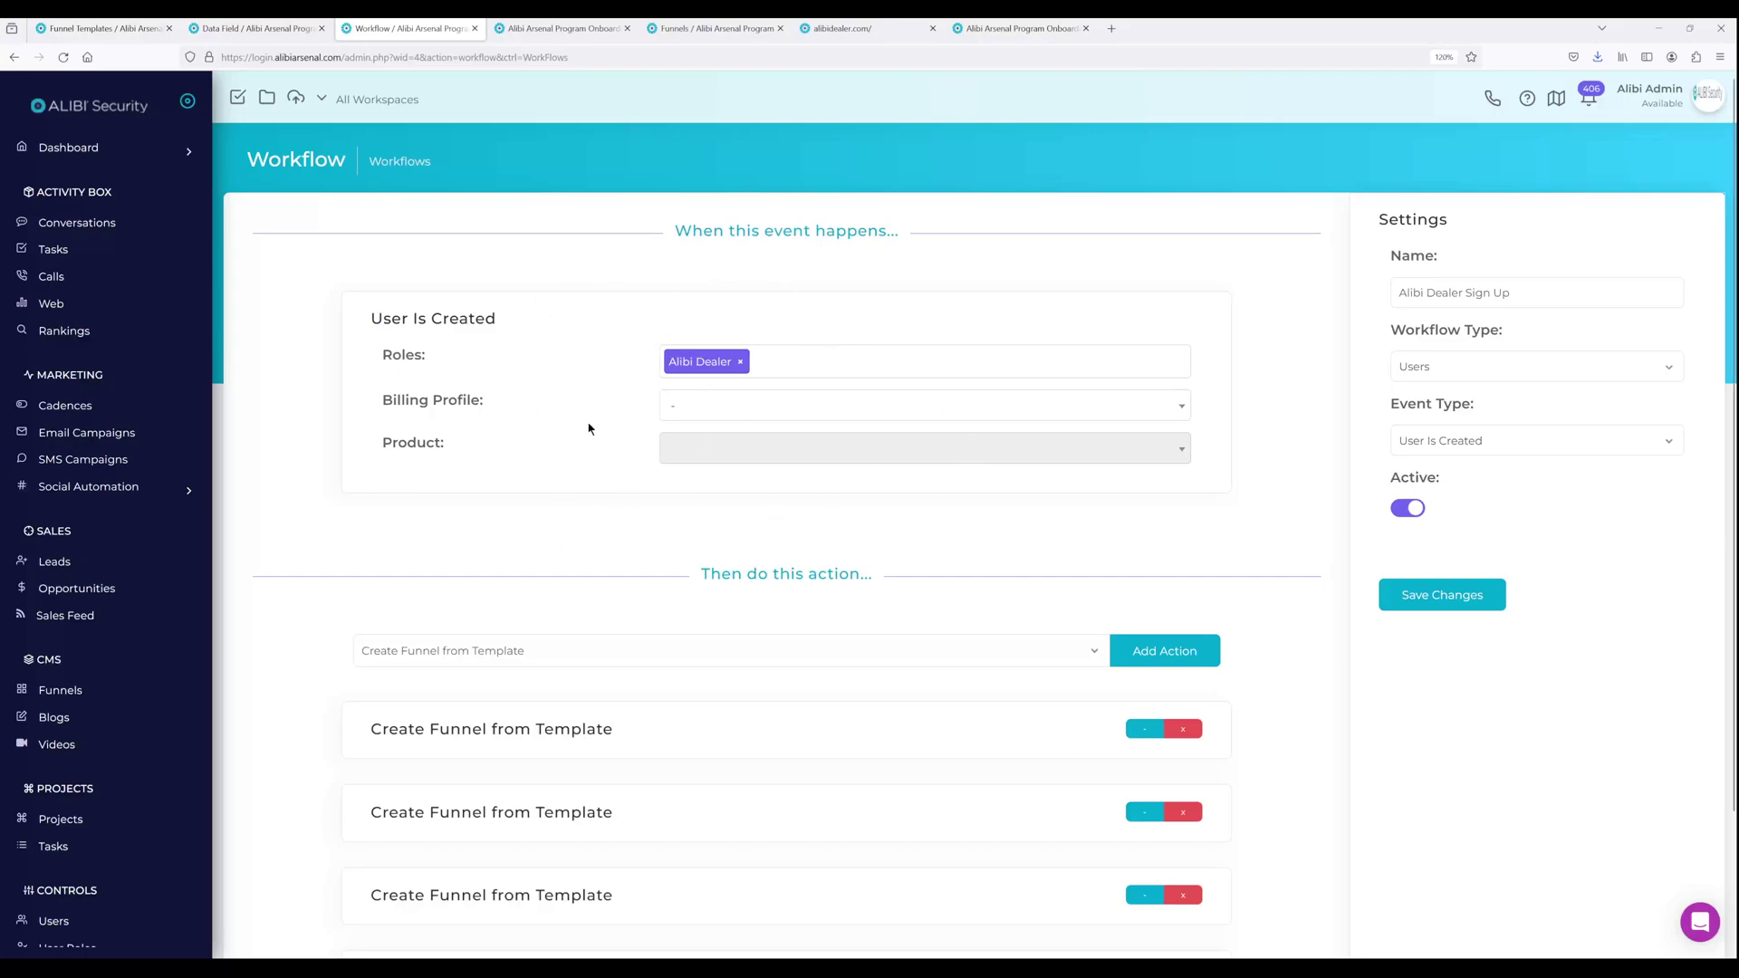
pyautogui.scroll(-3, 589, 429)
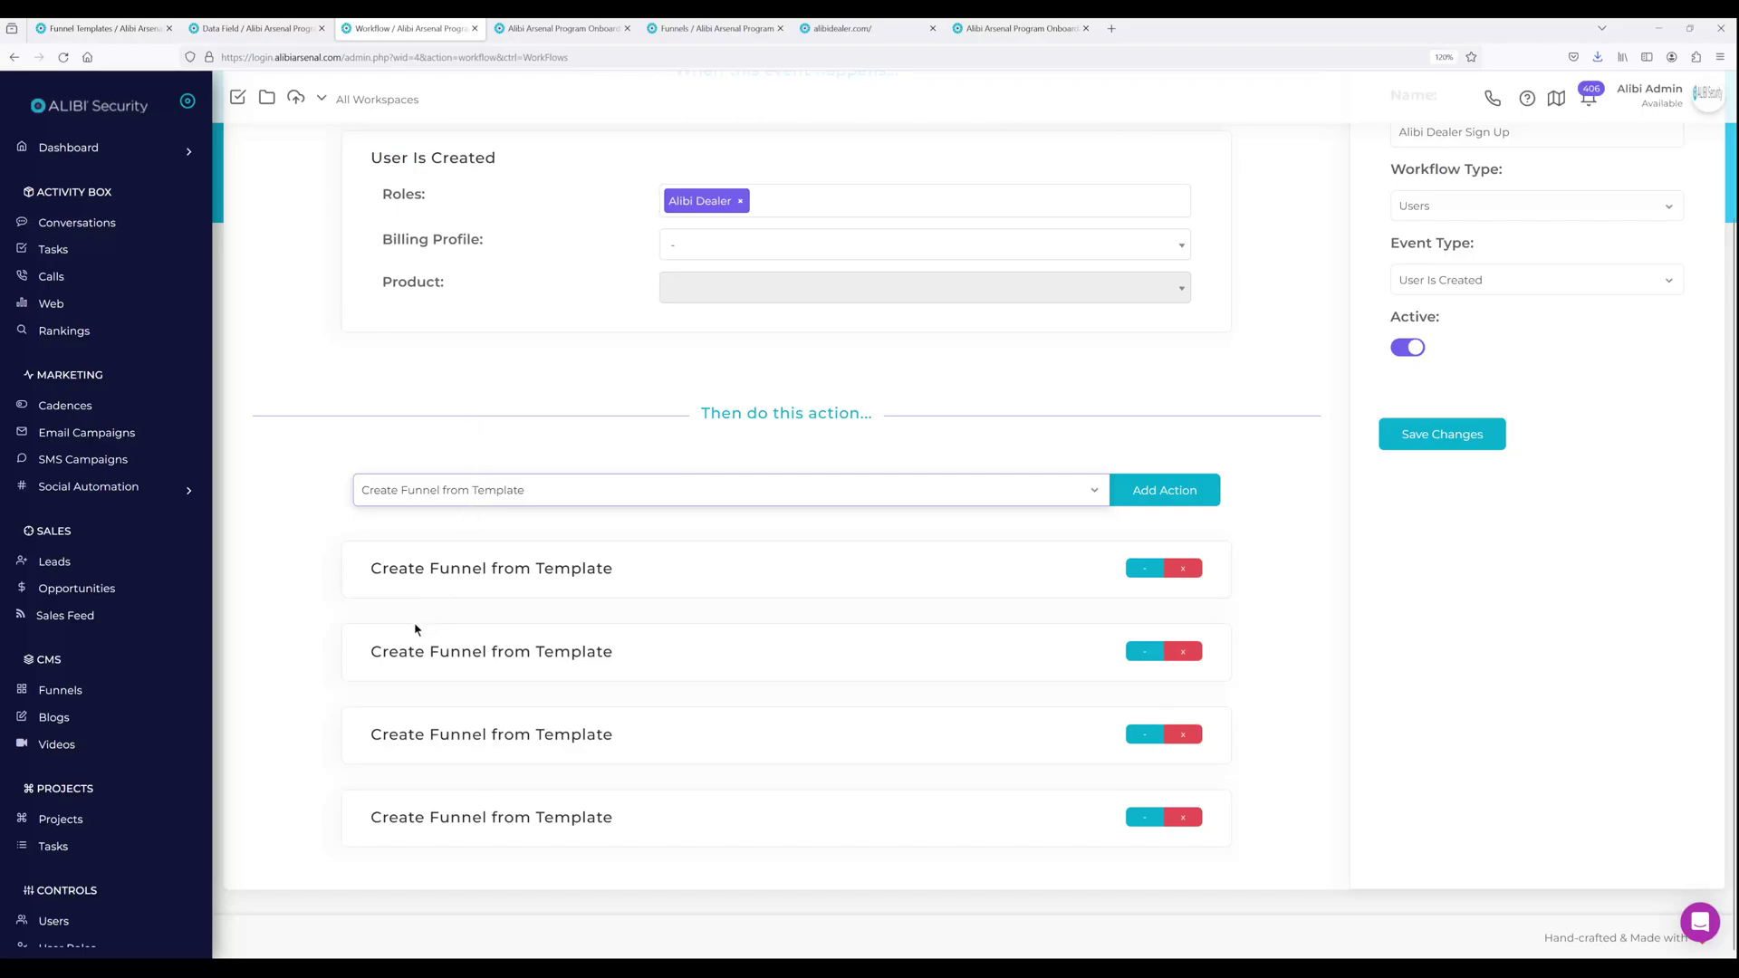
# - Expand the first funnel action: clones Alibi Dealer New onto an alibidealer.com subdomain keyed by Alibi Site Key
pyautogui.click(442, 429)
pyautogui.click(1132, 568)
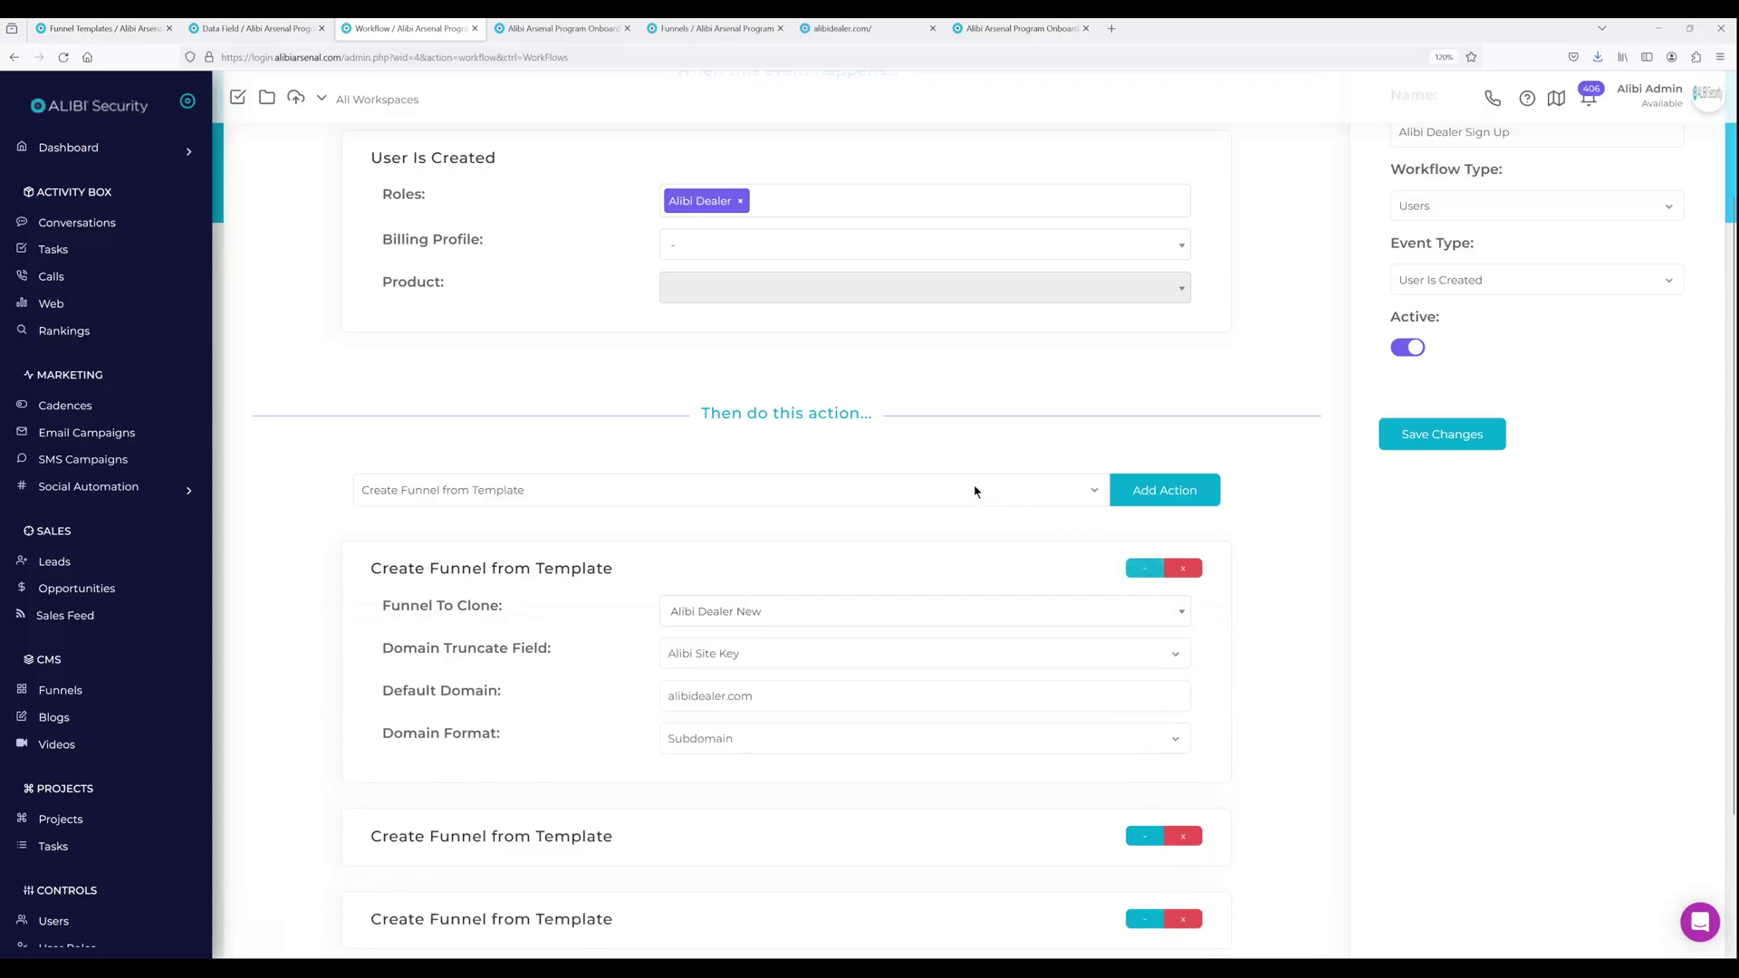
pyautogui.scroll(-2, 970, 490)
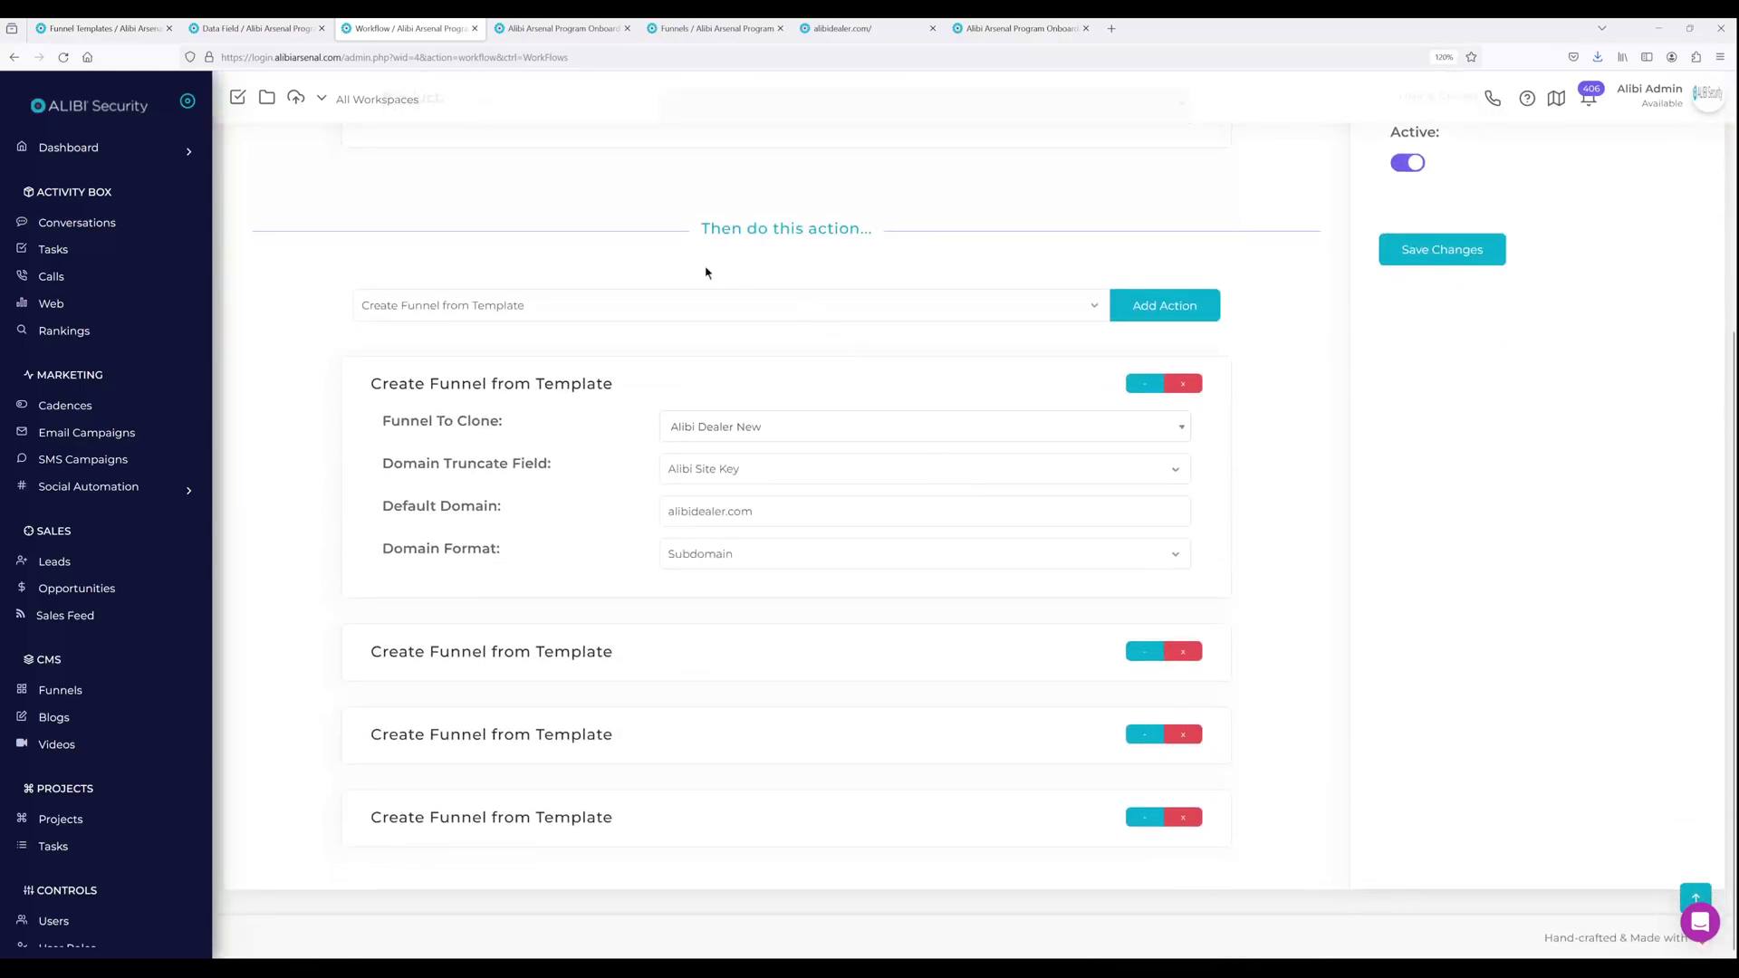
pyautogui.click(734, 419)
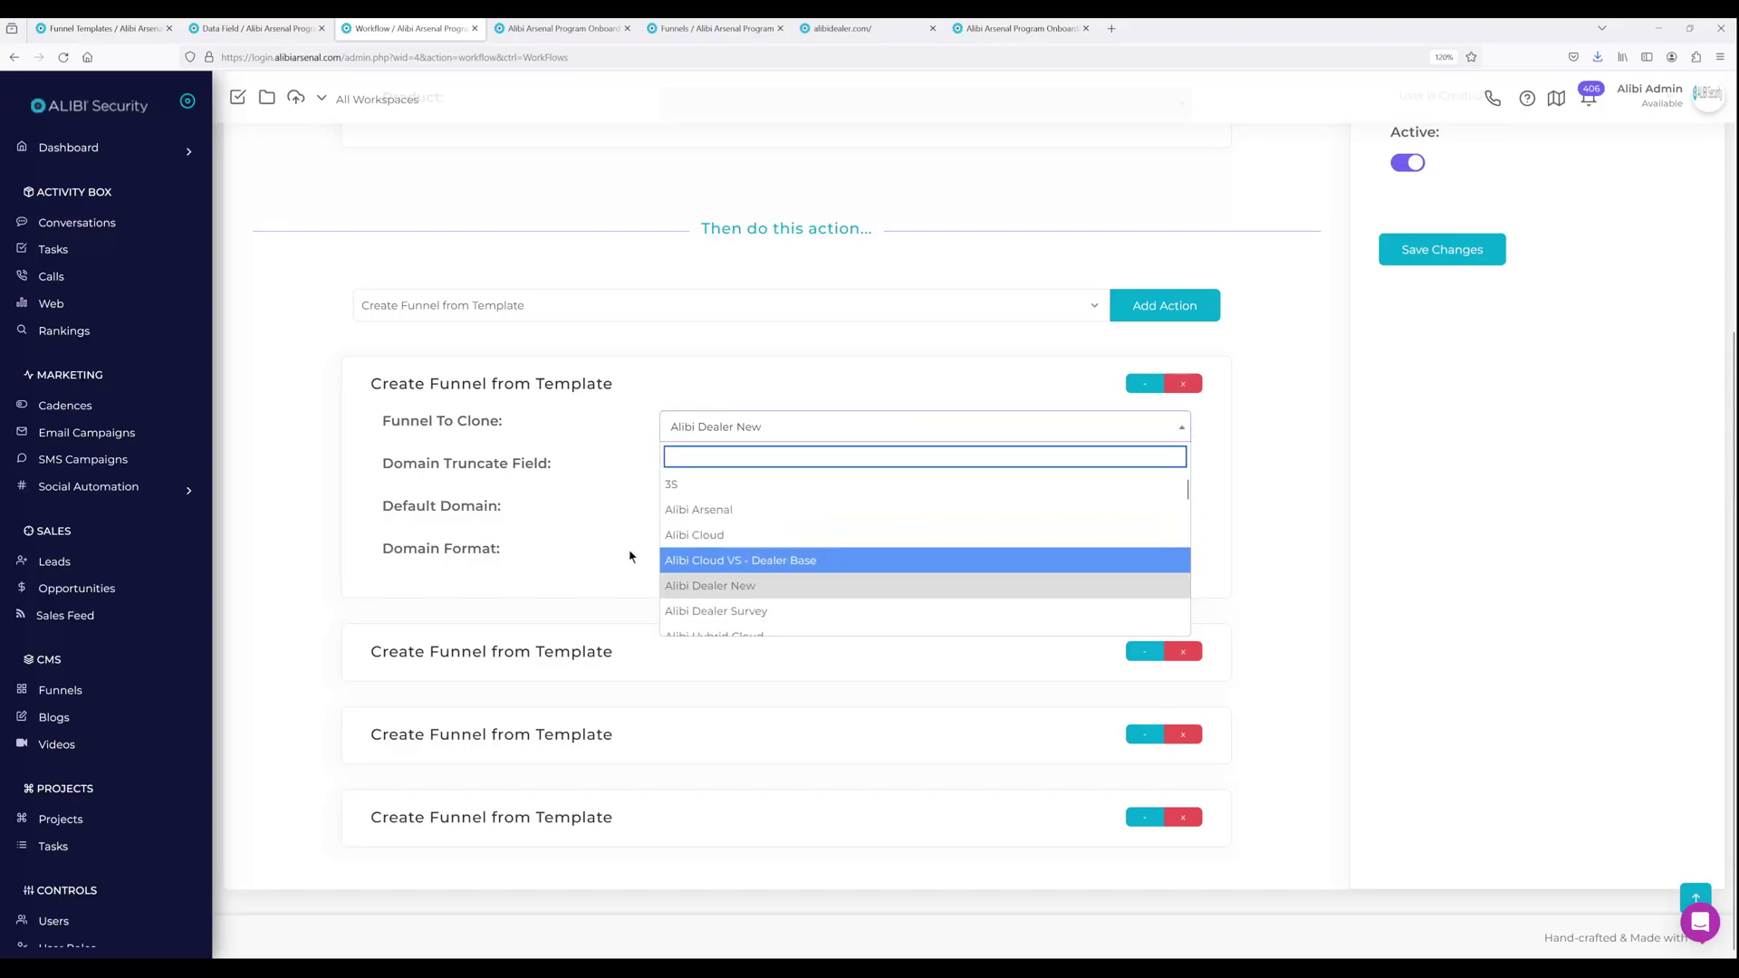
pyautogui.click(679, 349)
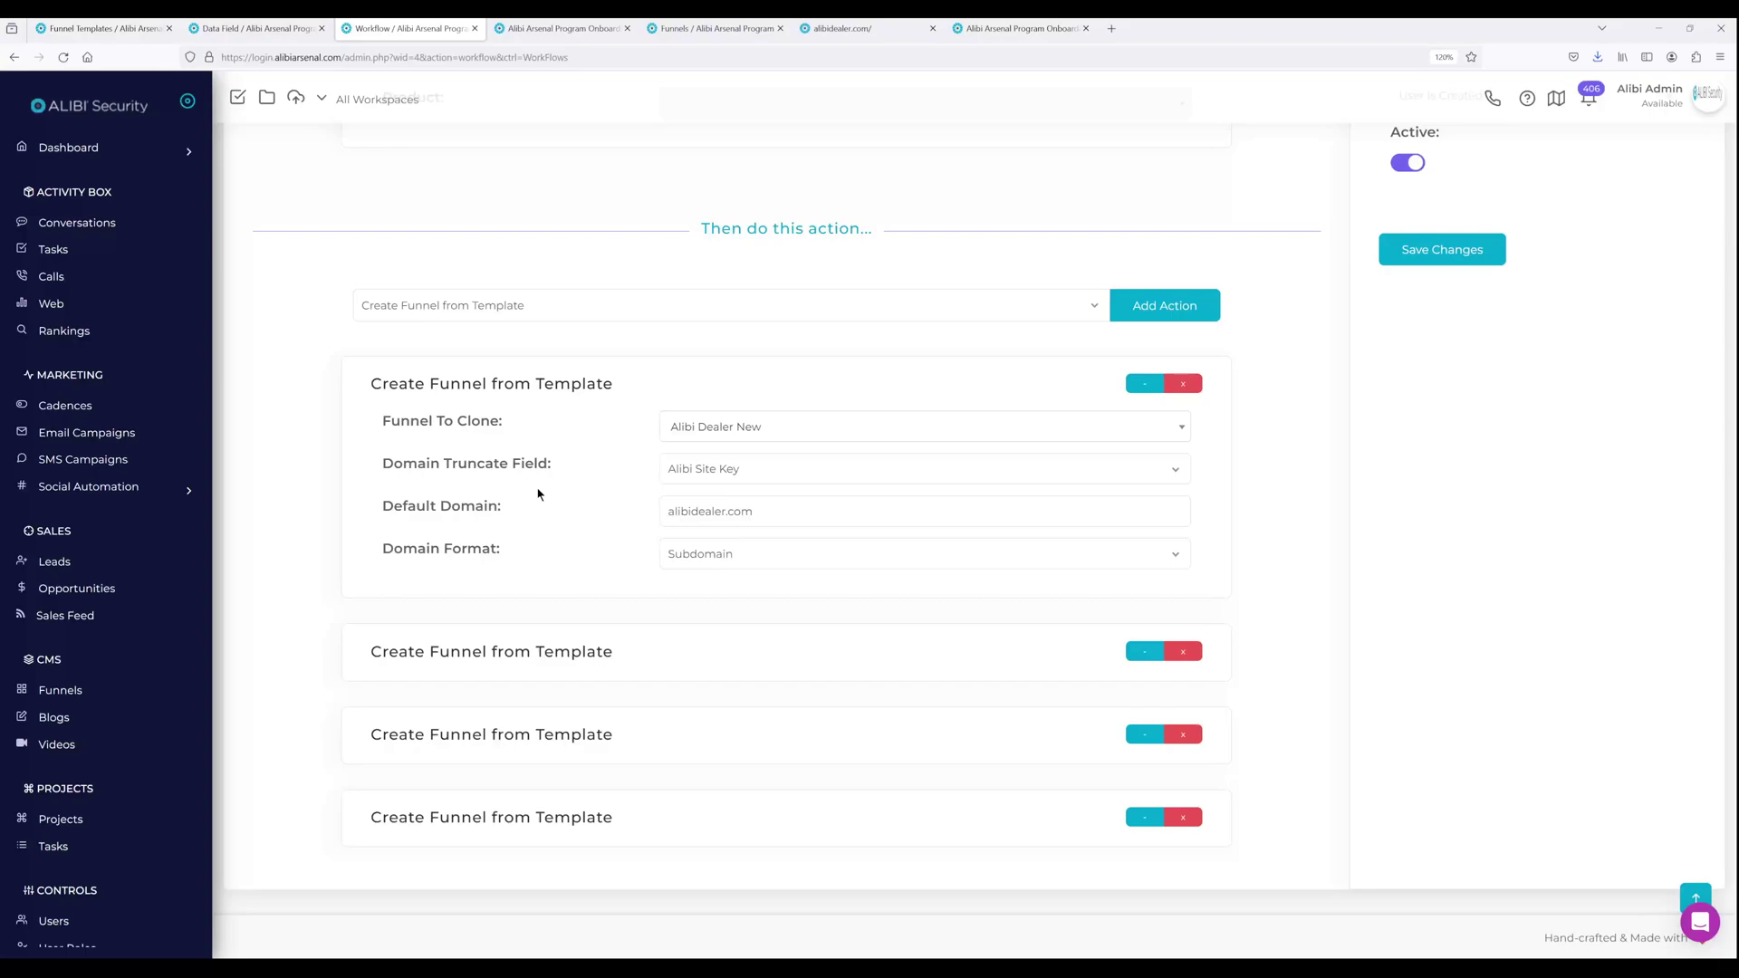
pyautogui.click(724, 470)
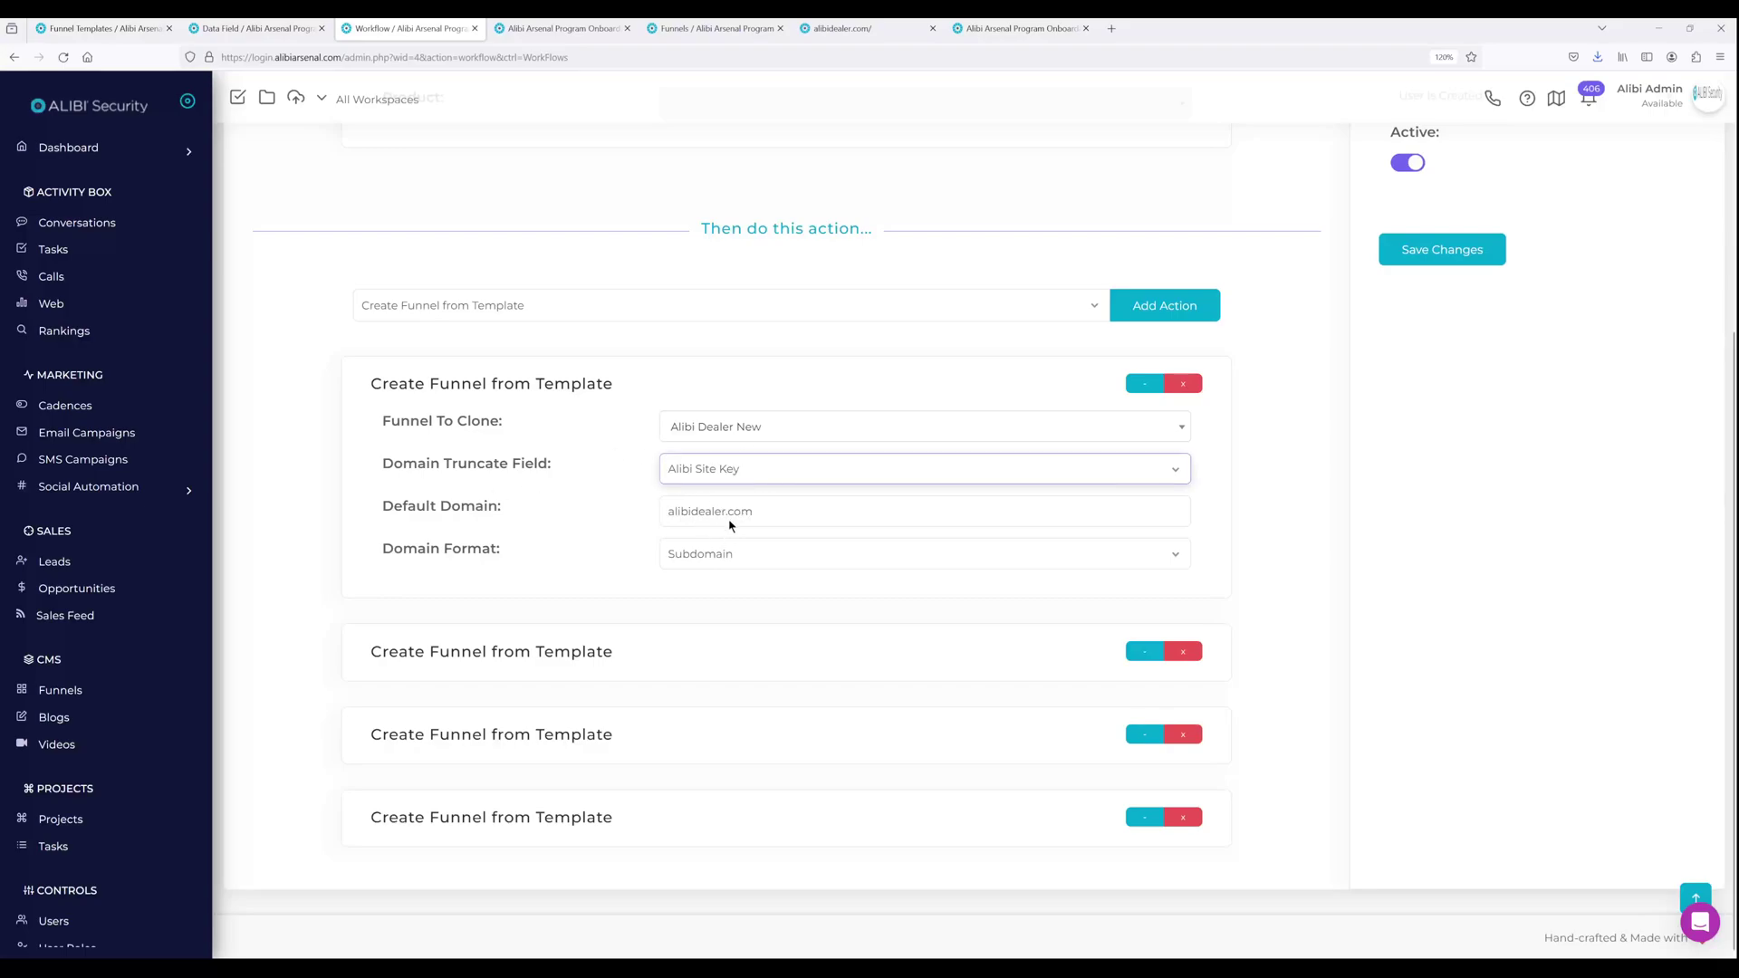
pyautogui.click(525, 458)
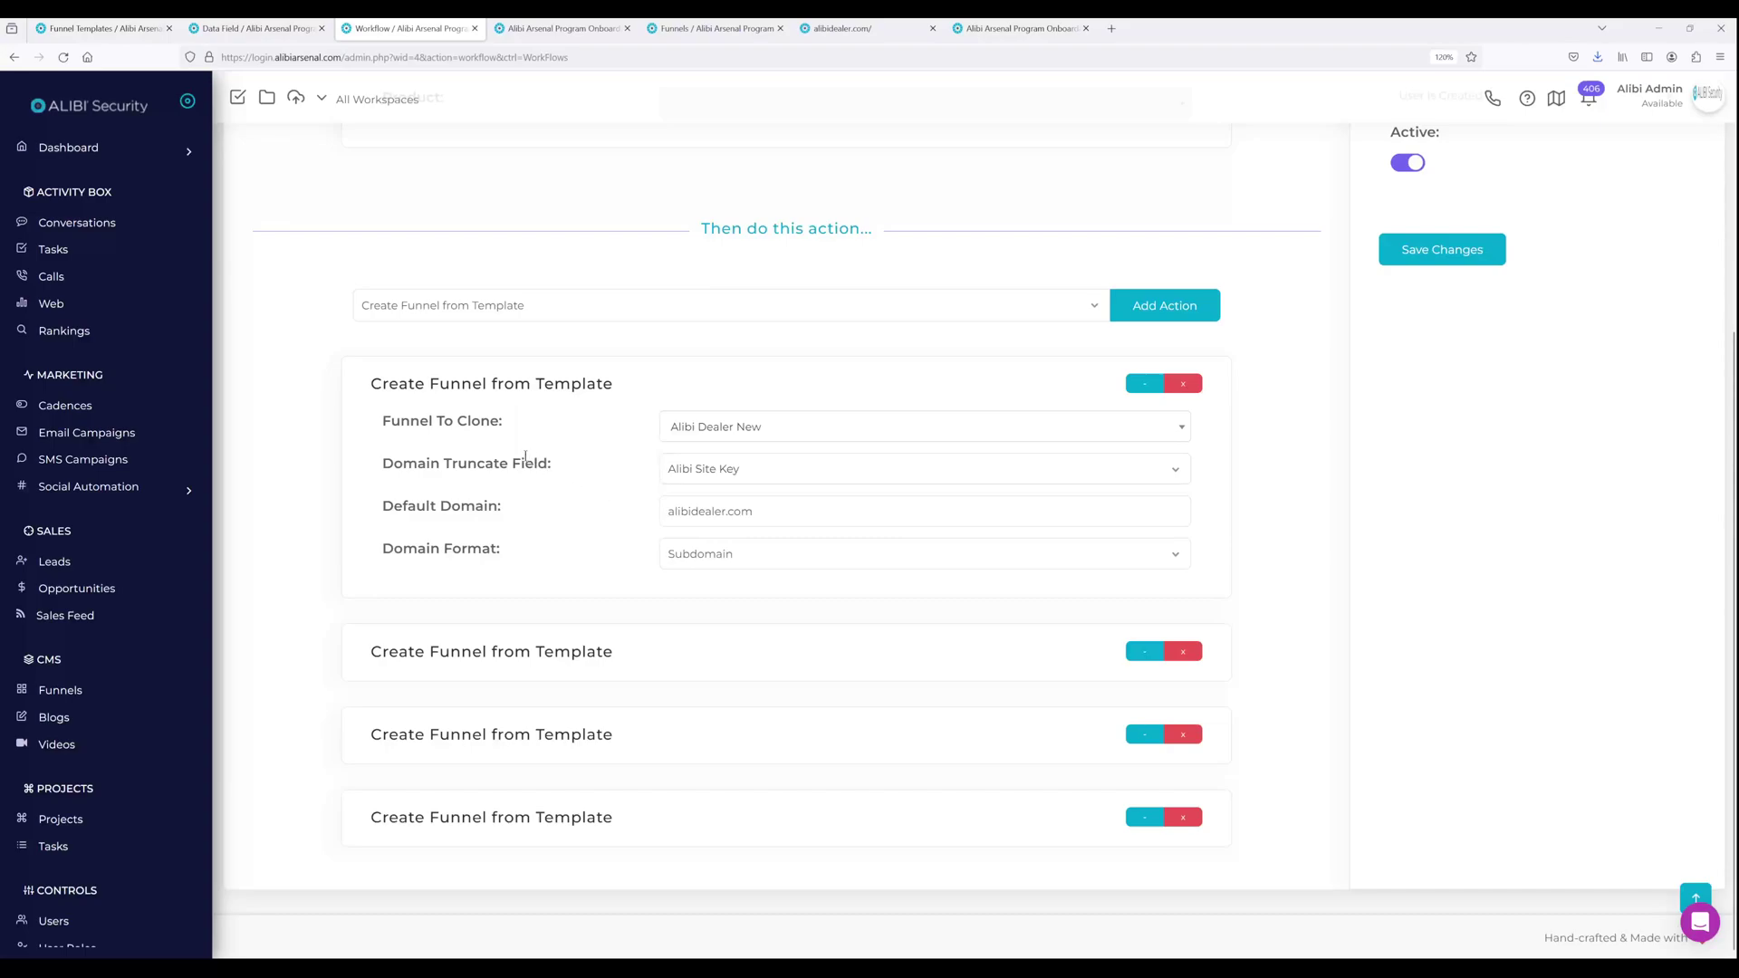
pyautogui.click(749, 514)
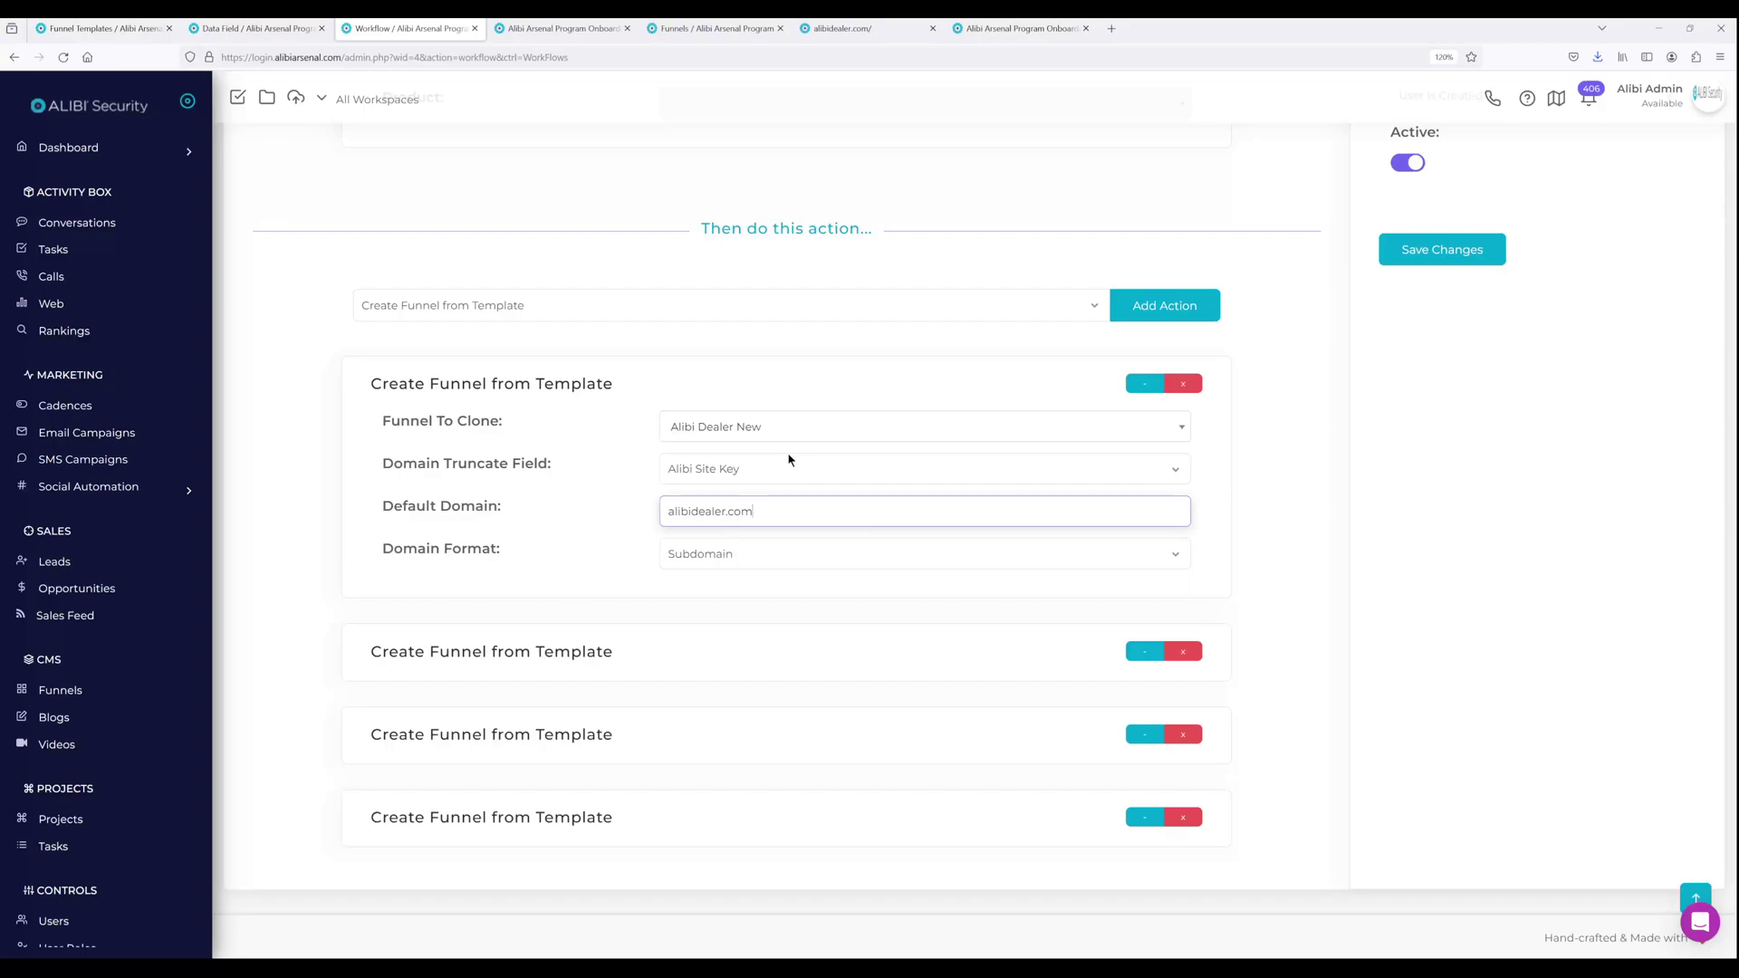
pyautogui.click(743, 559)
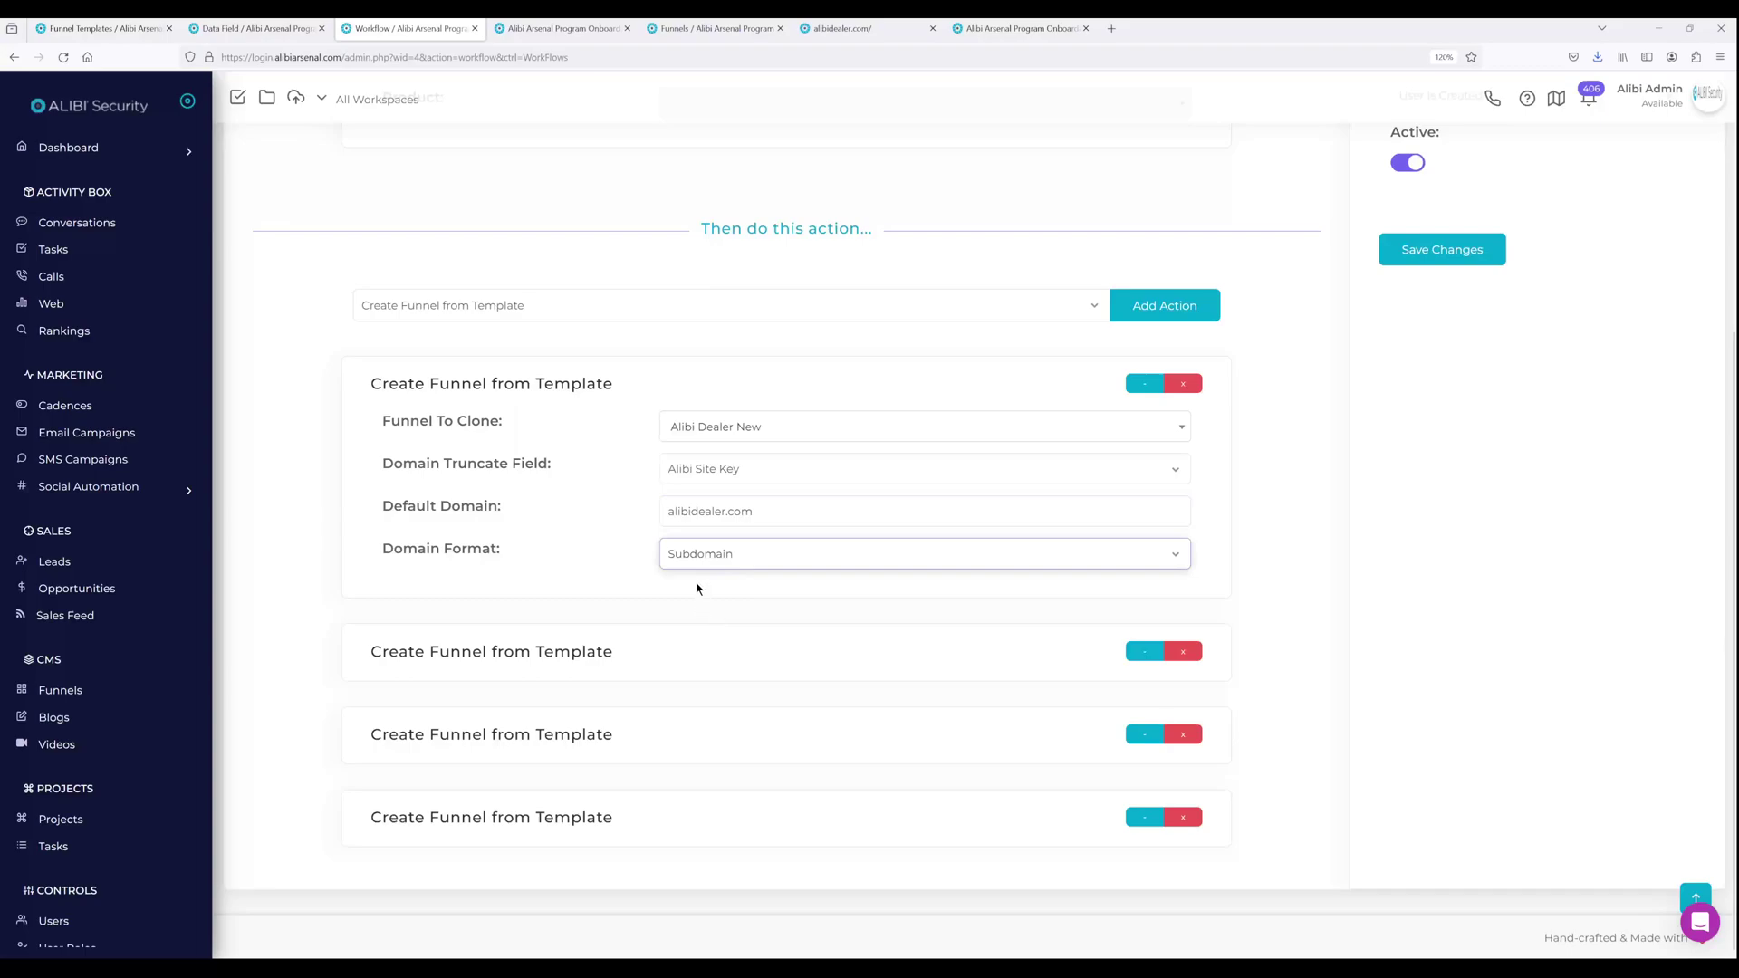
pyautogui.click(1340, 520)
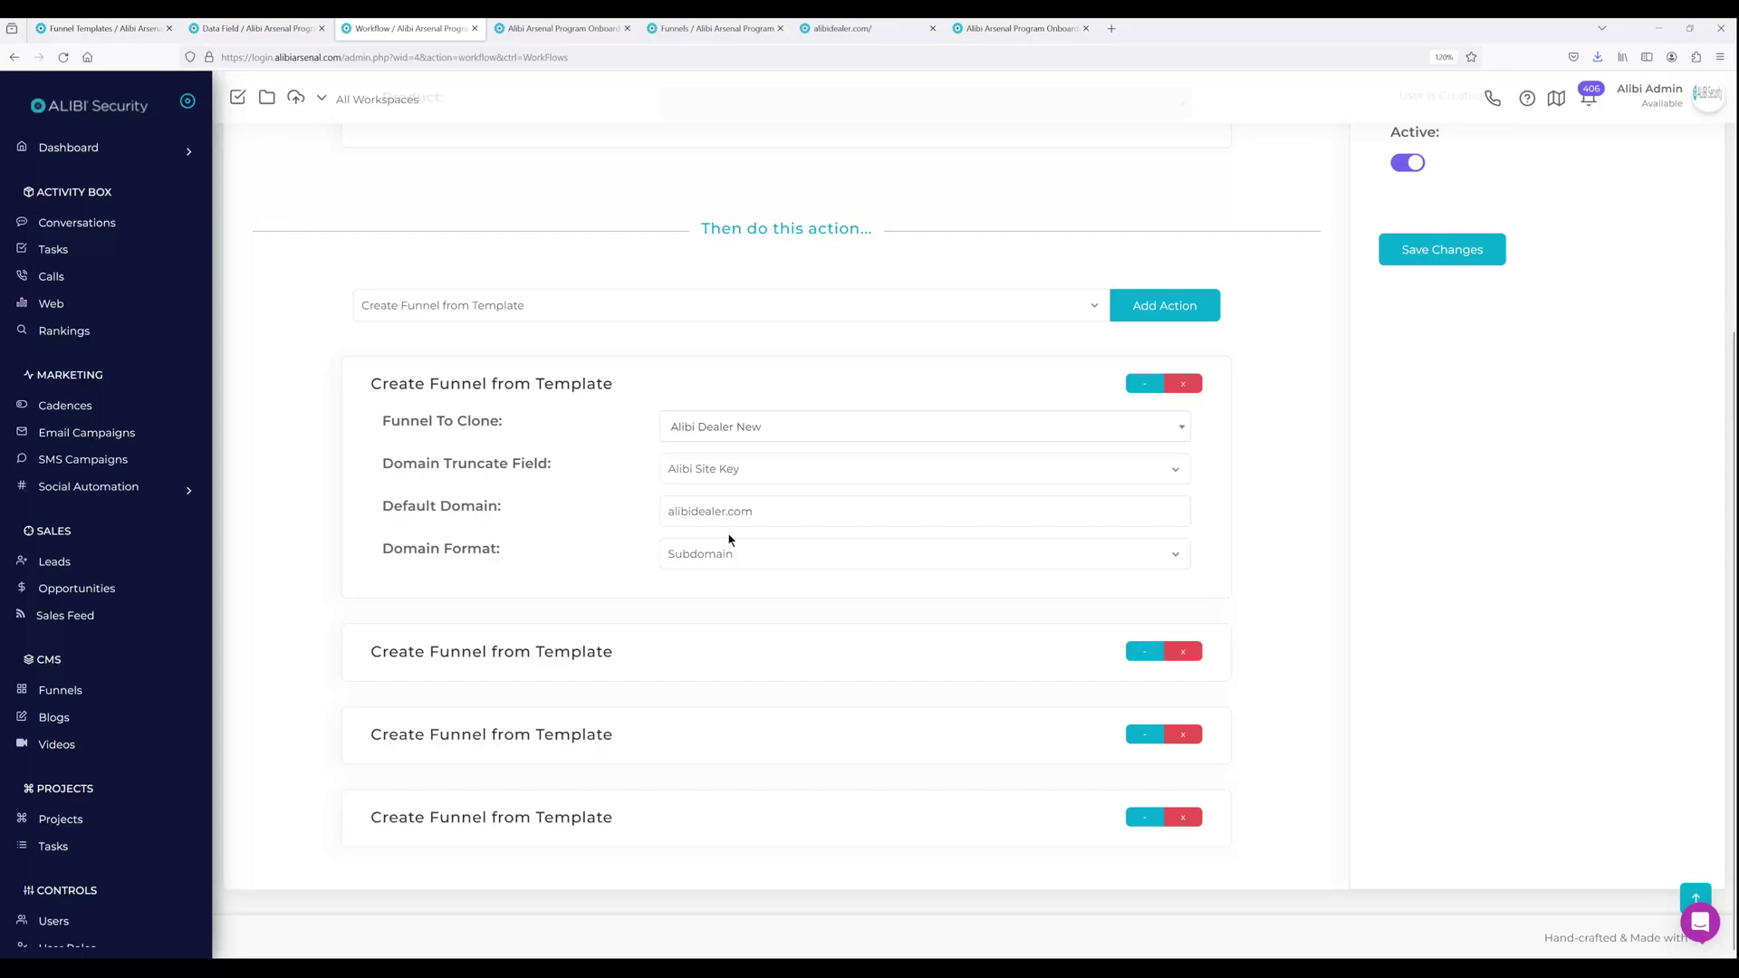
# - Expand the Alibi Cloud VS, DMC Base and Digiop Carbon Dealer funnel actions, then return to the top
pyautogui.click(1139, 651)
pyautogui.scroll(-2, 921, 547)
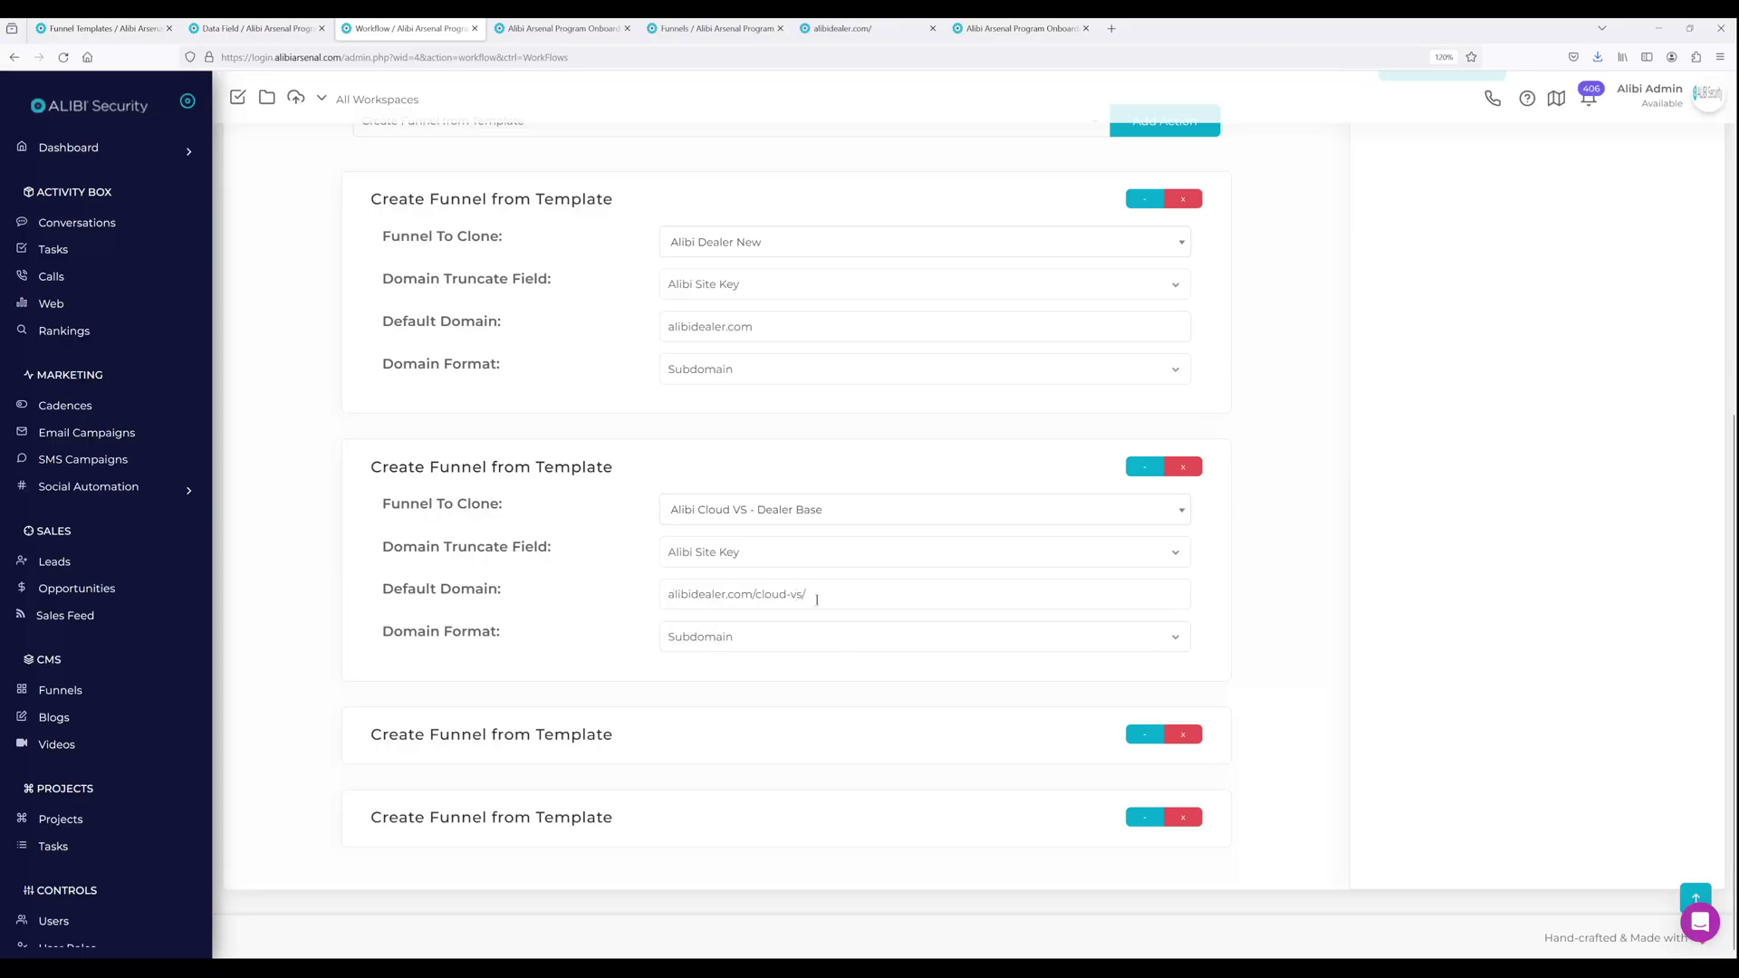
pyautogui.click(1135, 739)
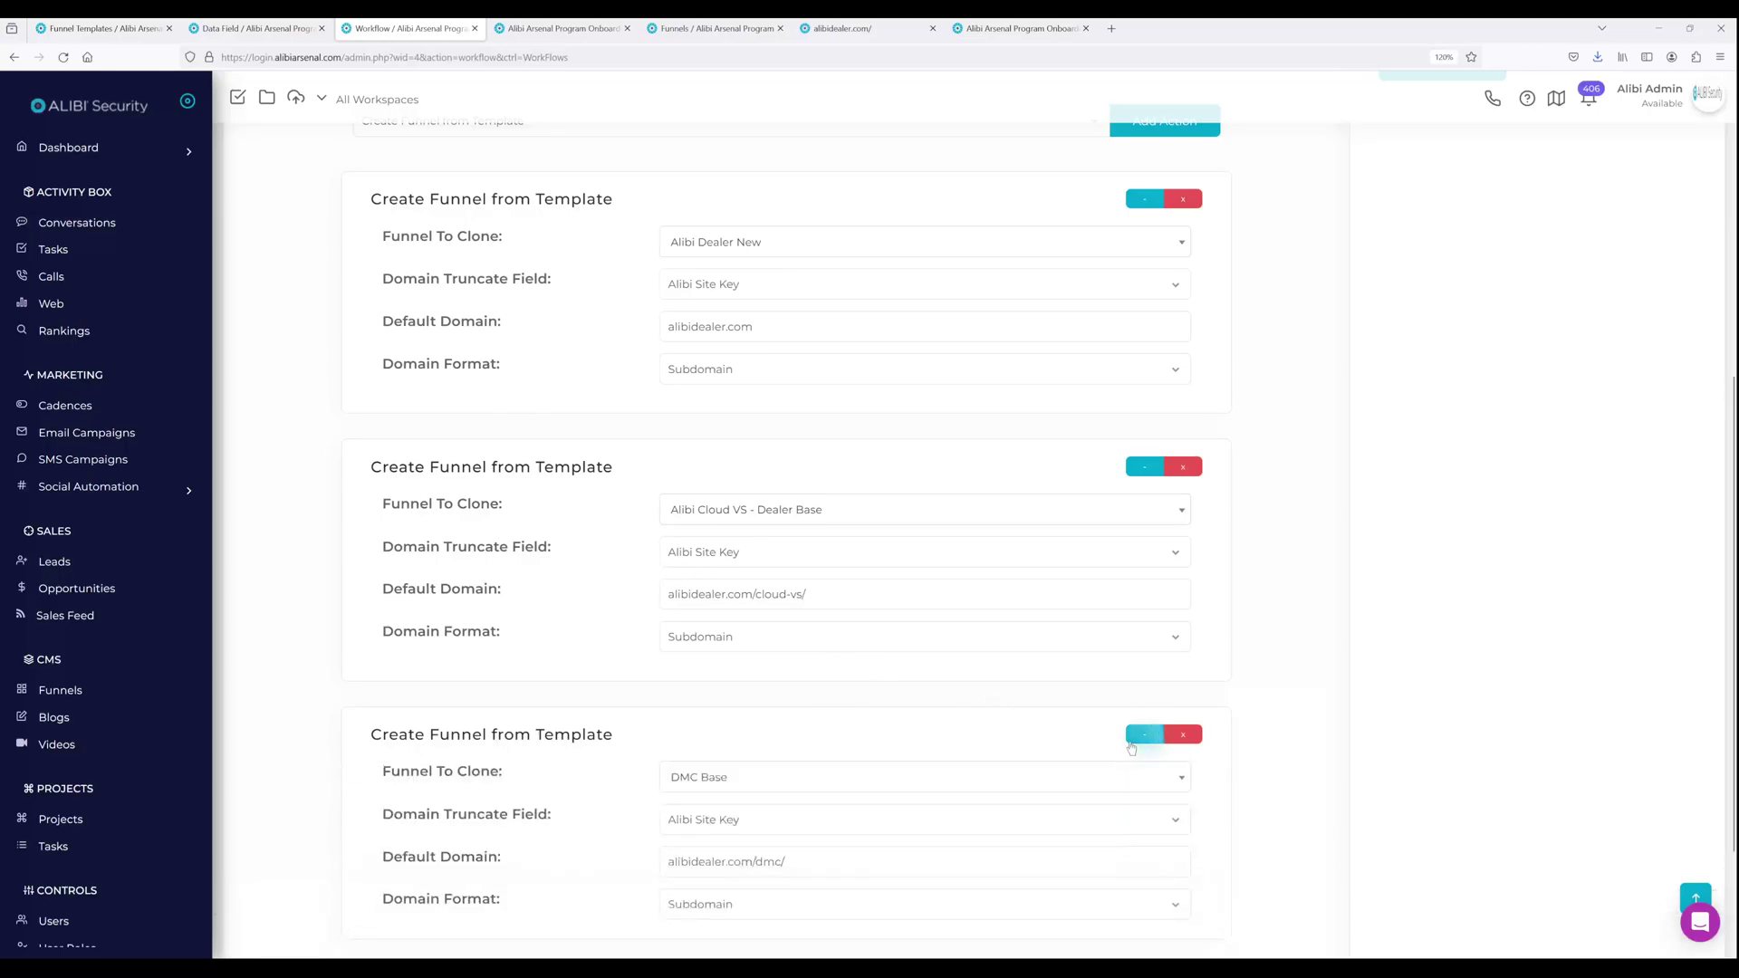
pyautogui.scroll(-2, 973, 632)
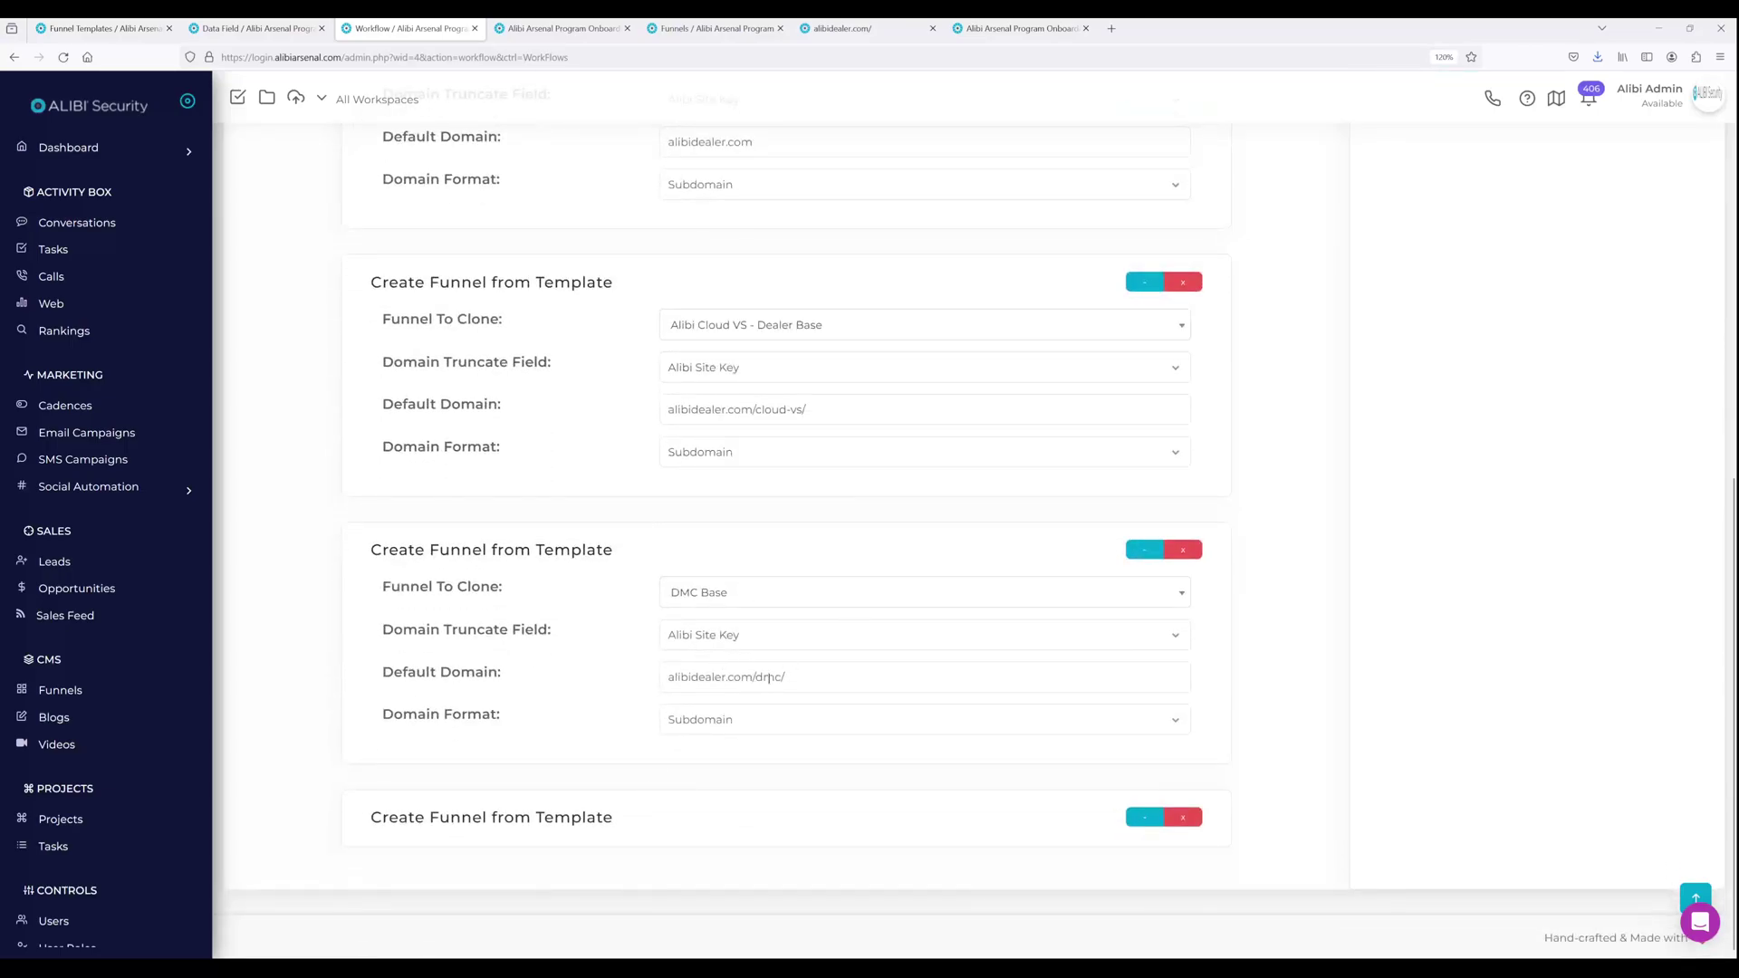
pyautogui.click(1144, 817)
pyautogui.scroll(-2, 1040, 707)
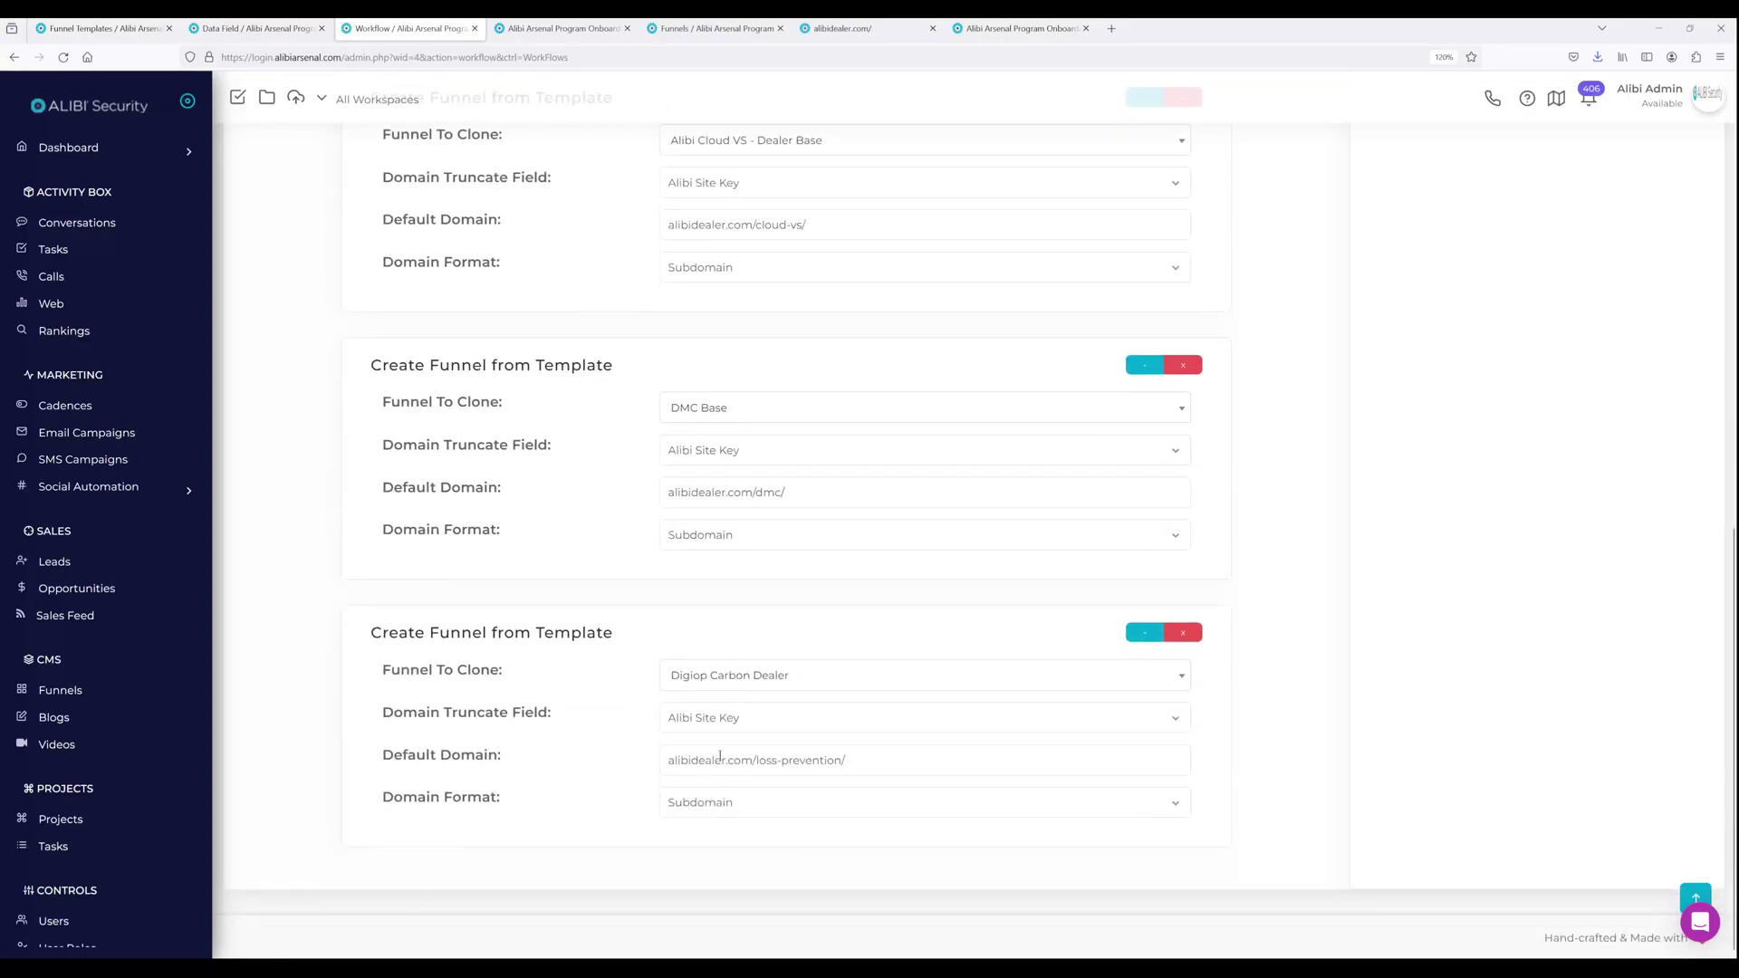
pyautogui.scroll(10, 648, 749)
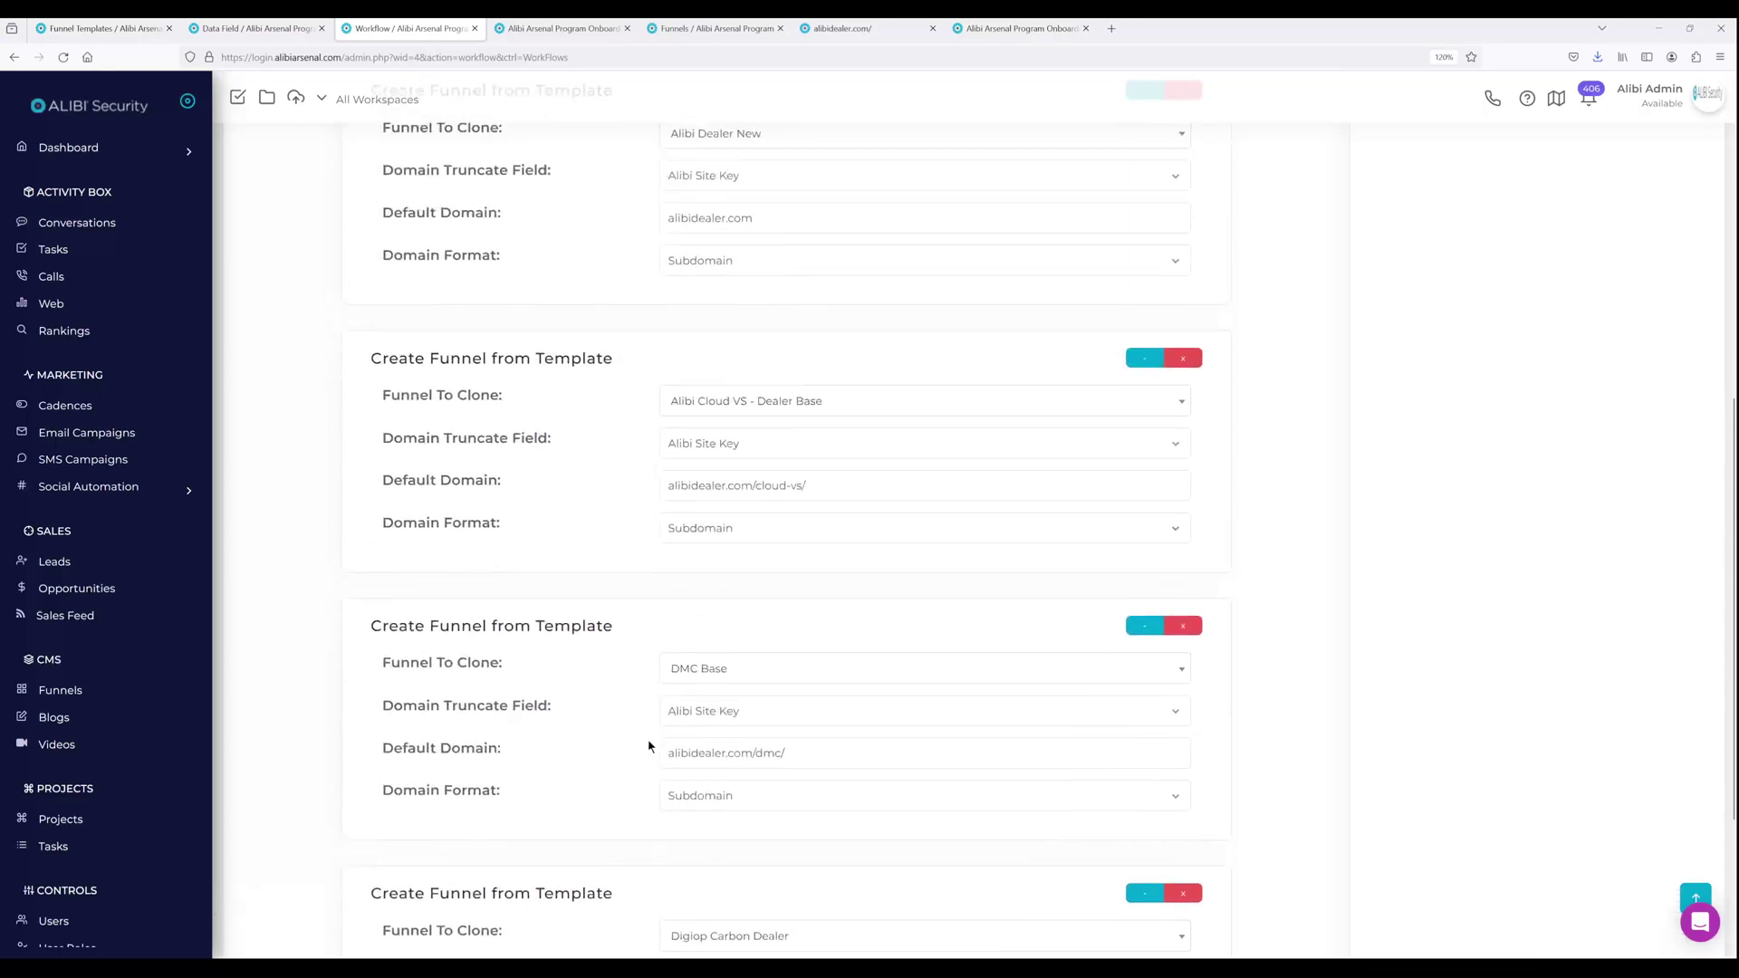
pyautogui.scroll(2, 649, 747)
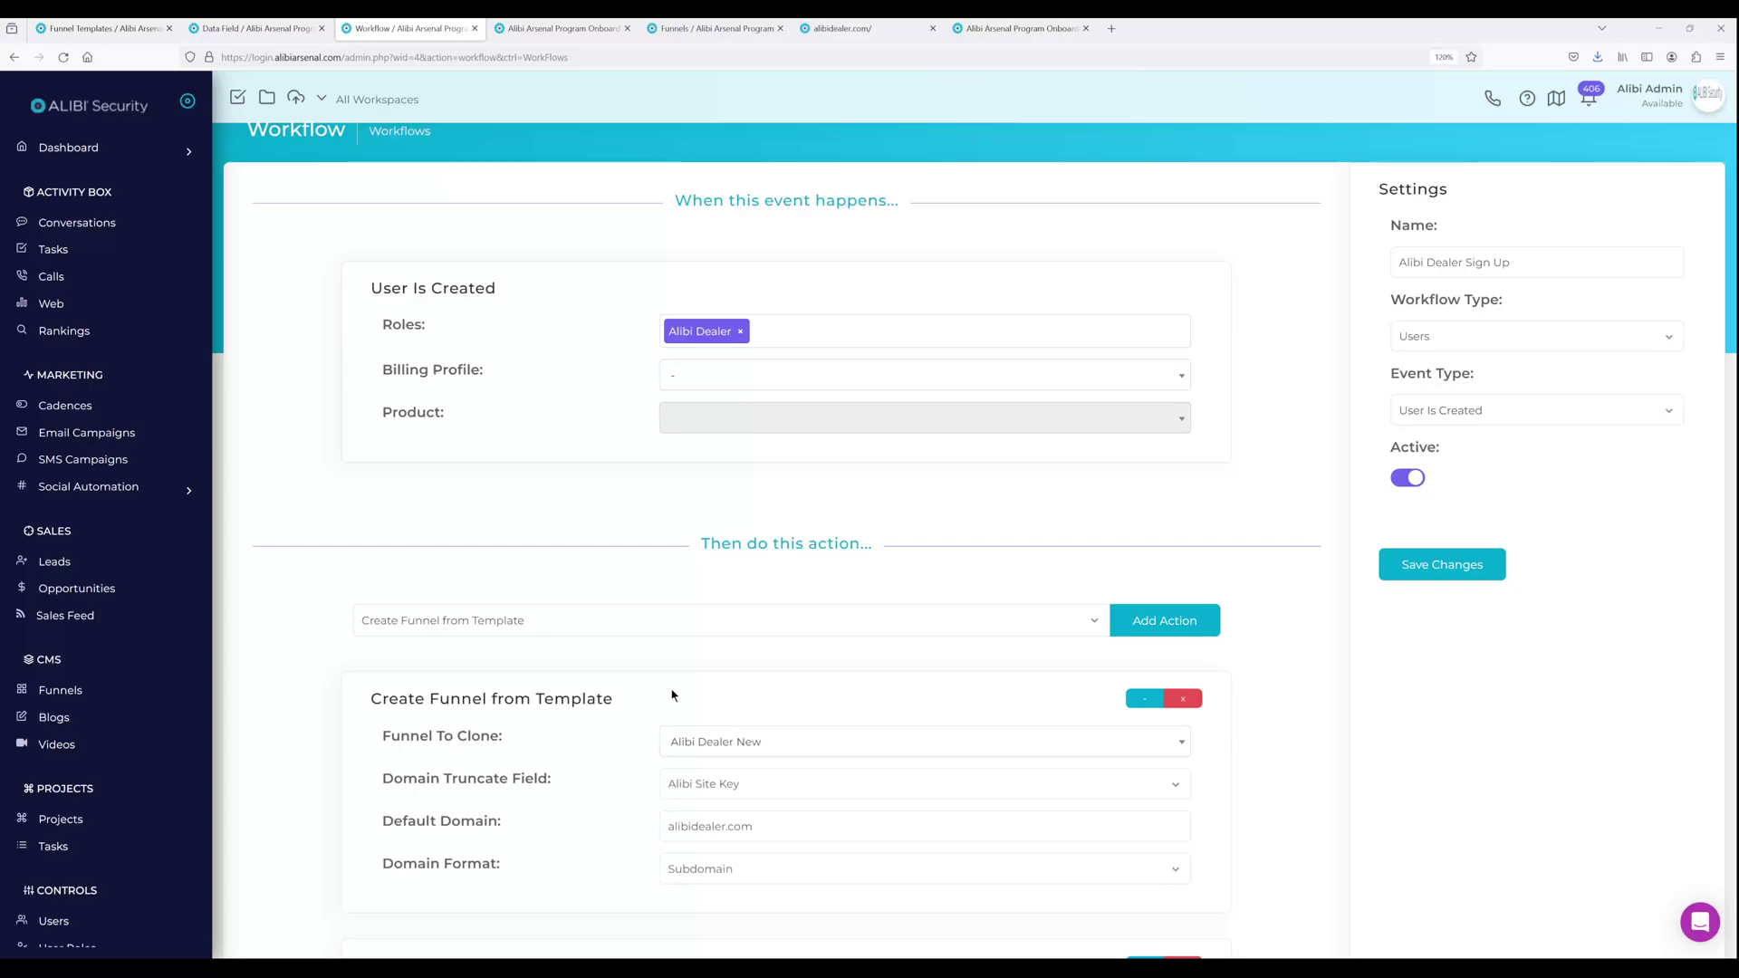
pyautogui.scroll(-3, 737, 660)
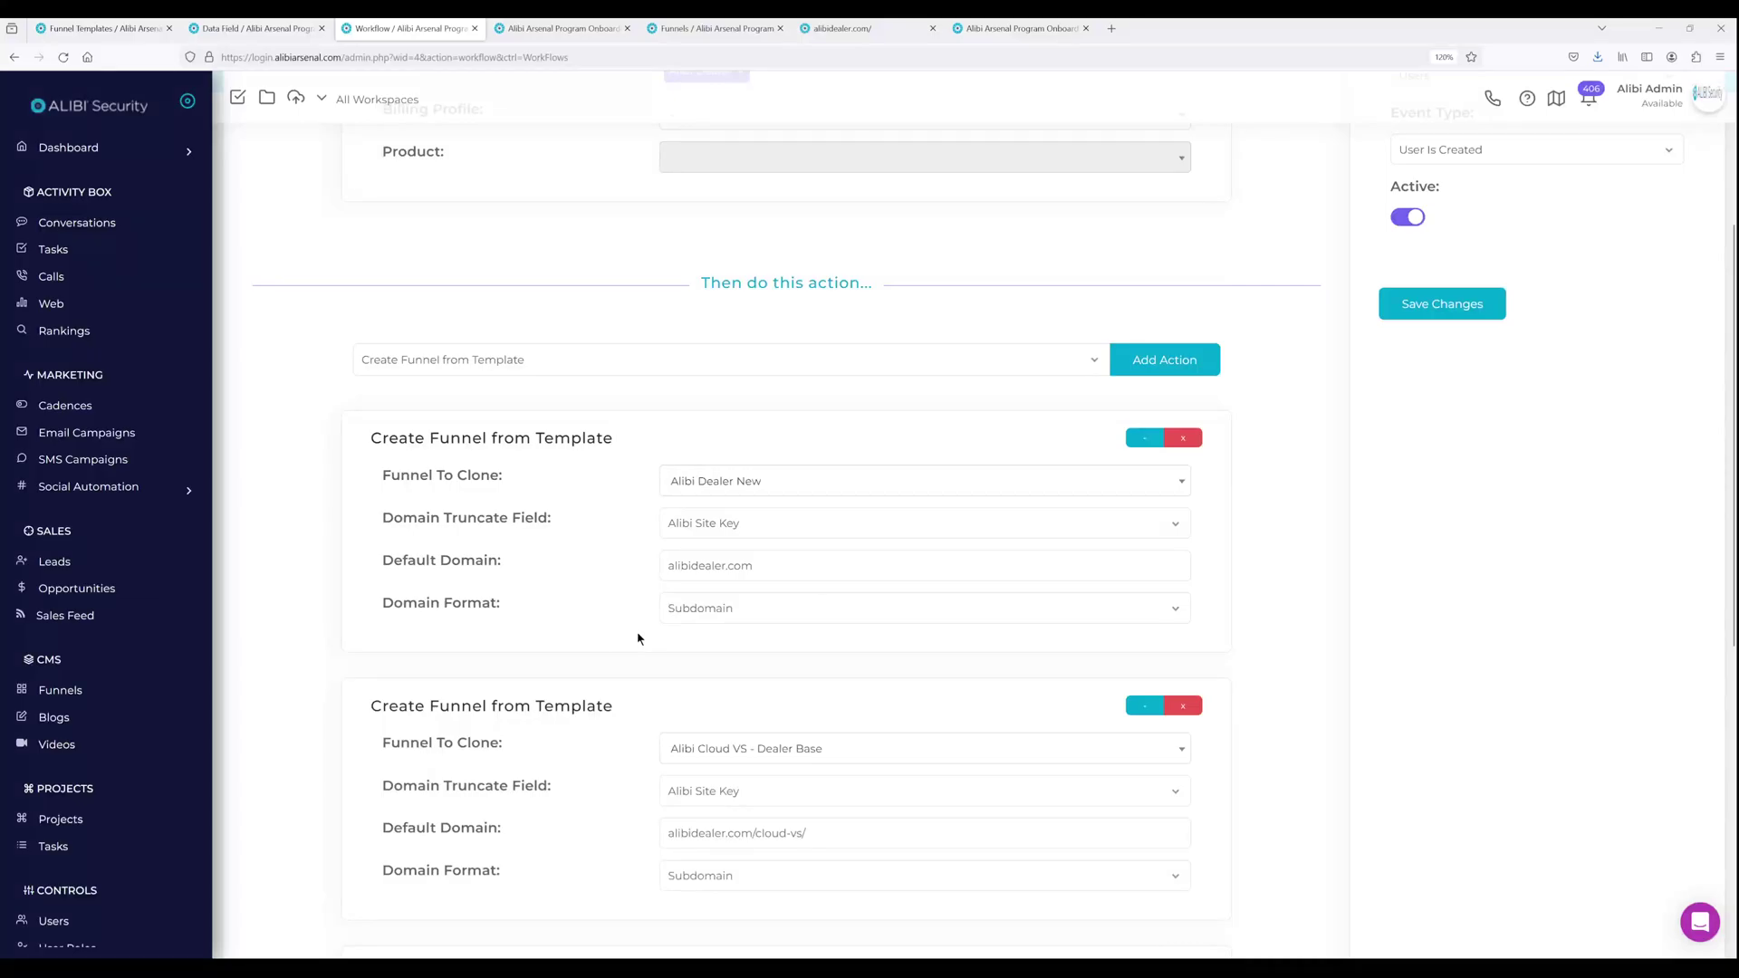
pyautogui.scroll(3, 638, 639)
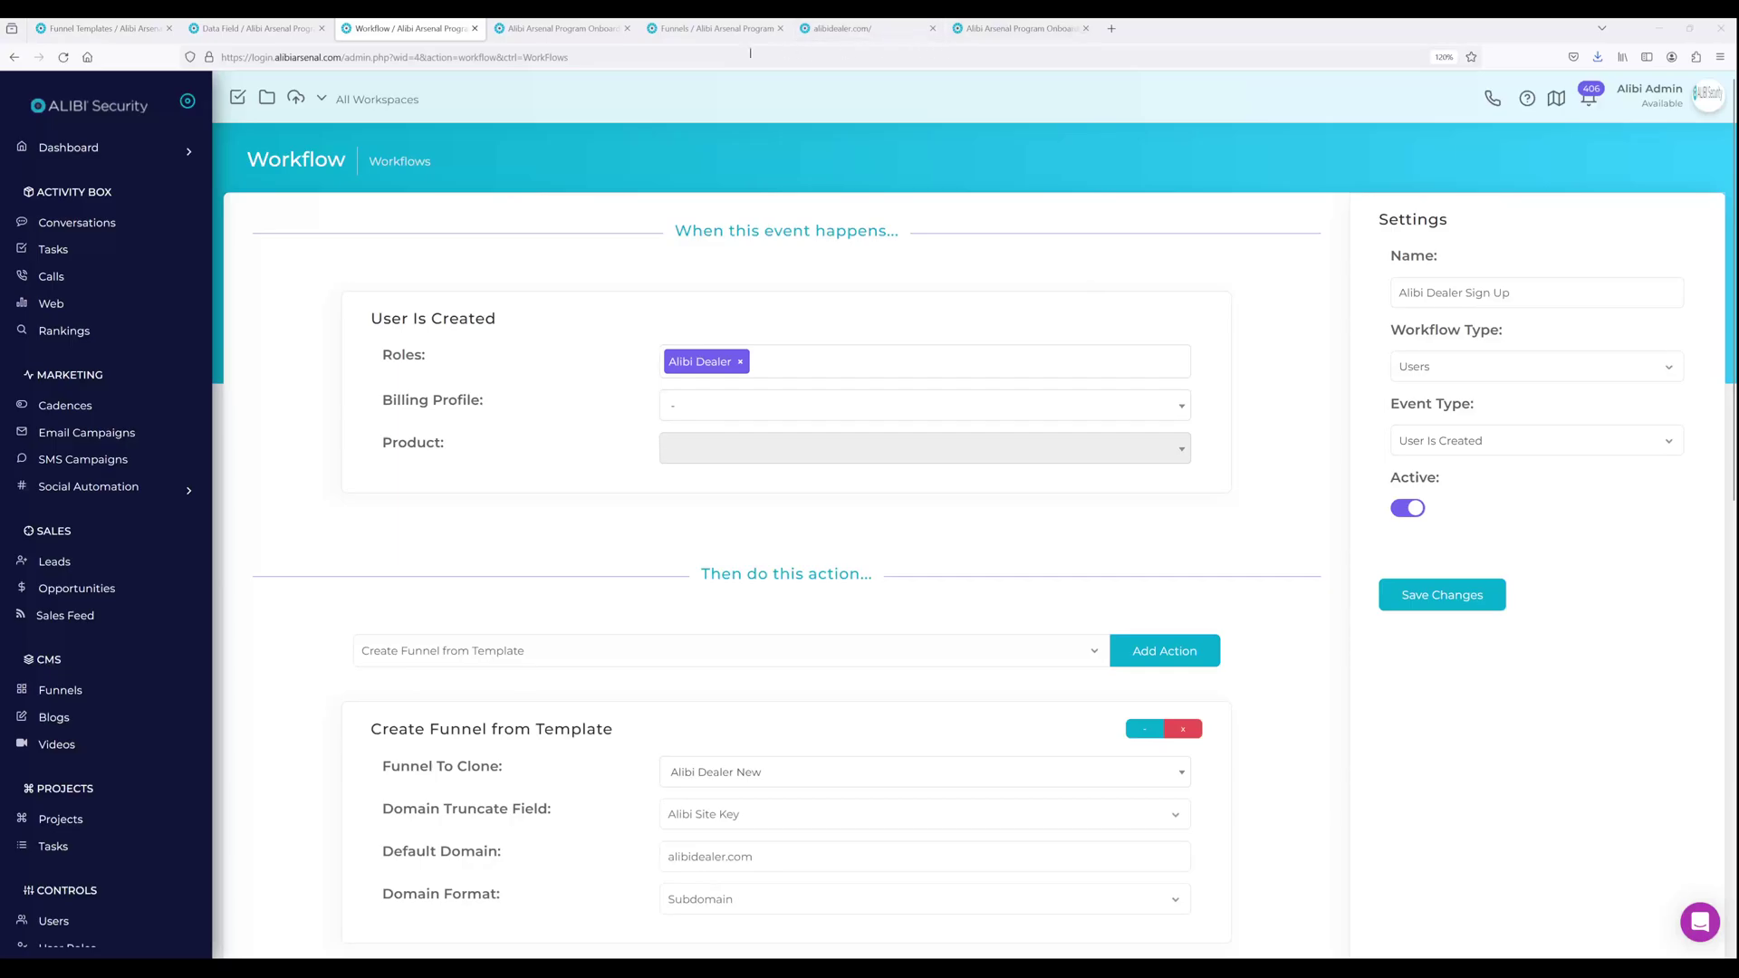
# - On the onboarding Account step, enter an email username and a matching password twice
pyautogui.click(1001, 39)
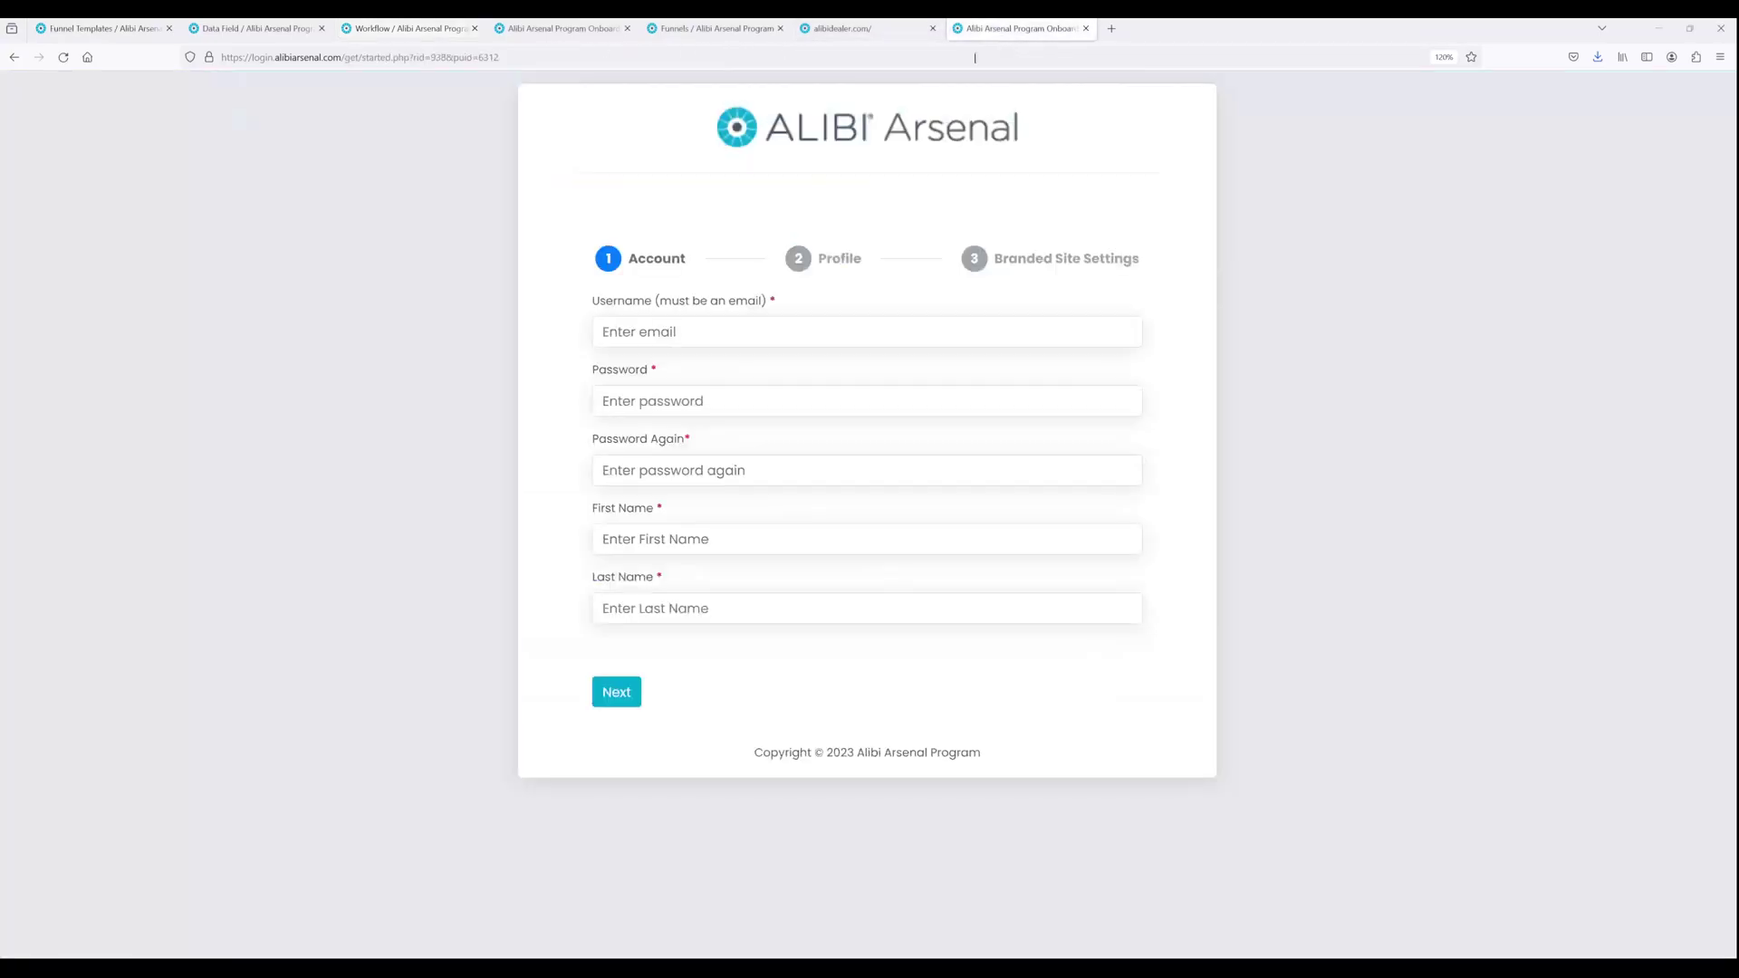
pyautogui.click(642, 331)
pyautogui.write('demoll233@demo.com')
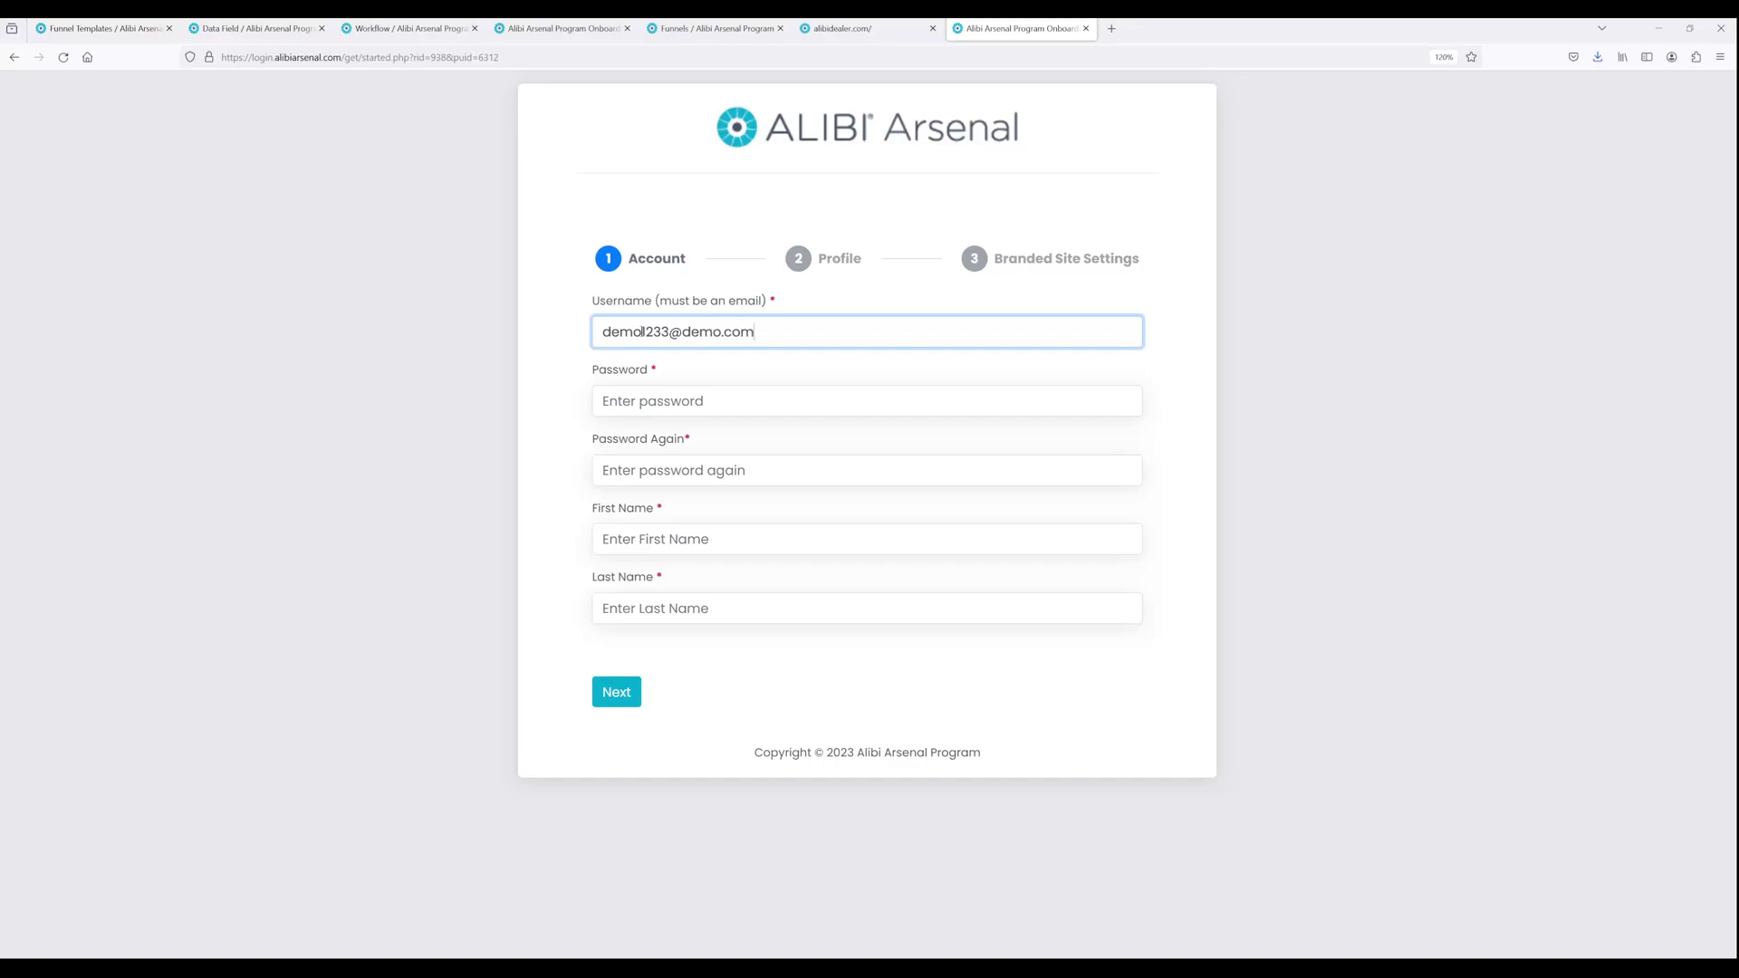
pyautogui.press('Tab')
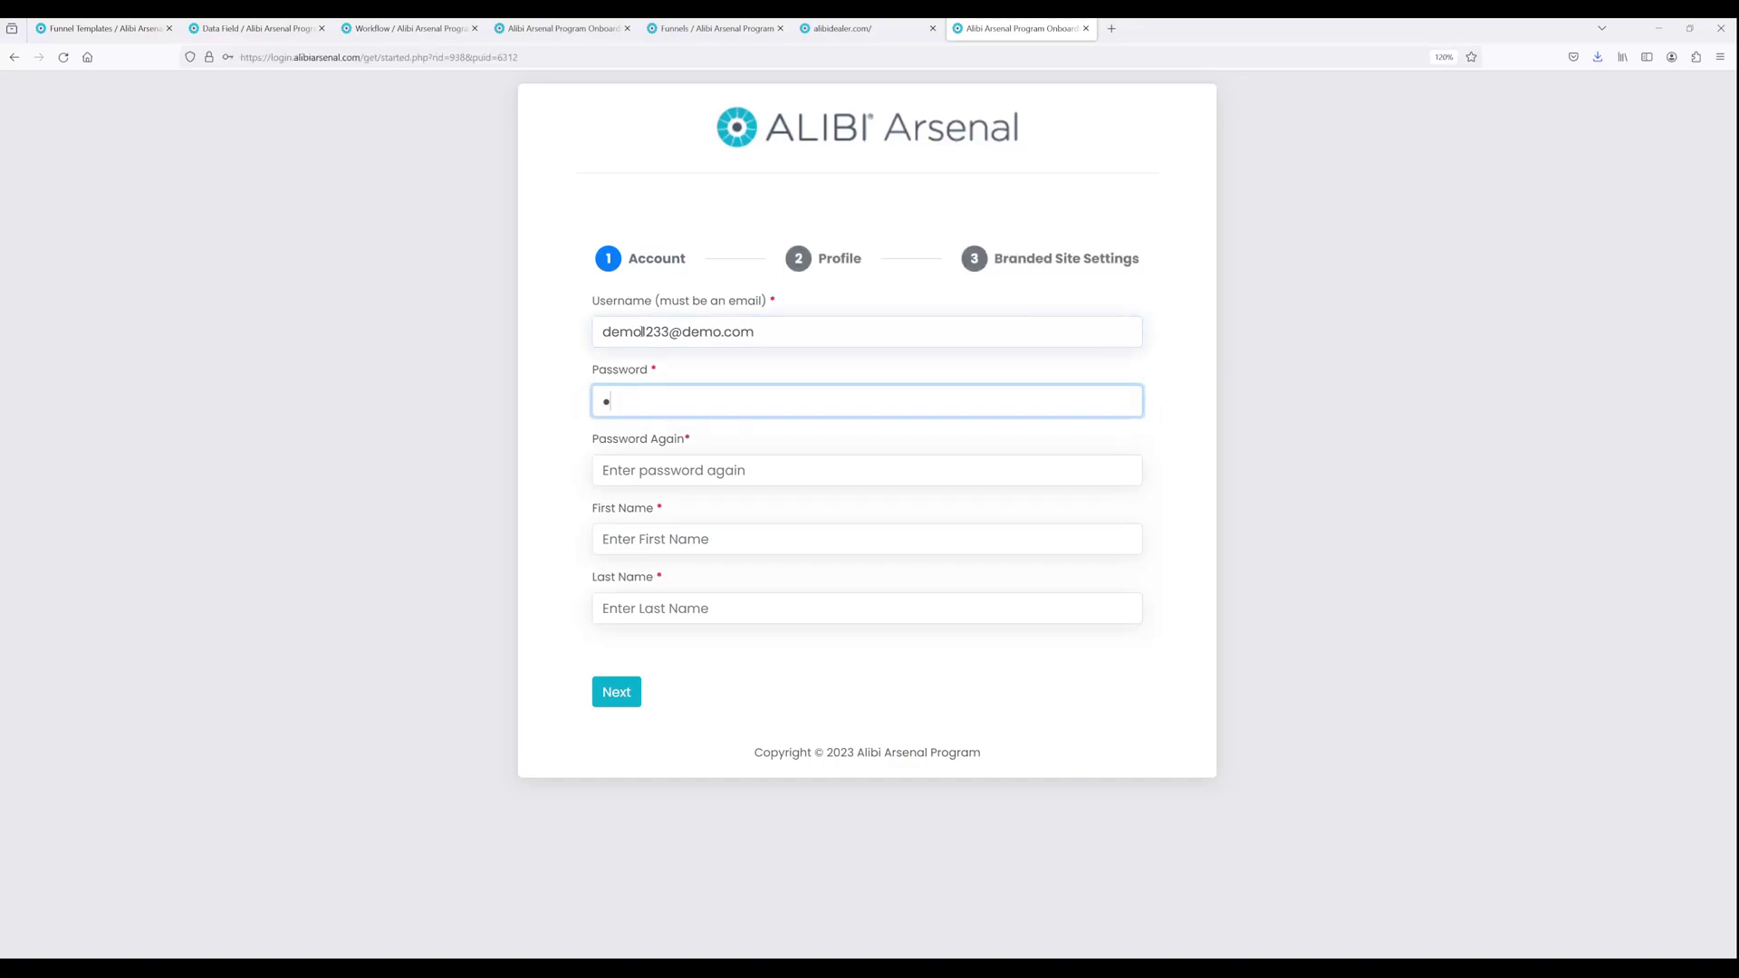
pyautogui.press('Tab')
# - Enter the dealer's first and last name and continue to the Profile step
pyautogui.press('Tab')
pyautogui.press('Tab')
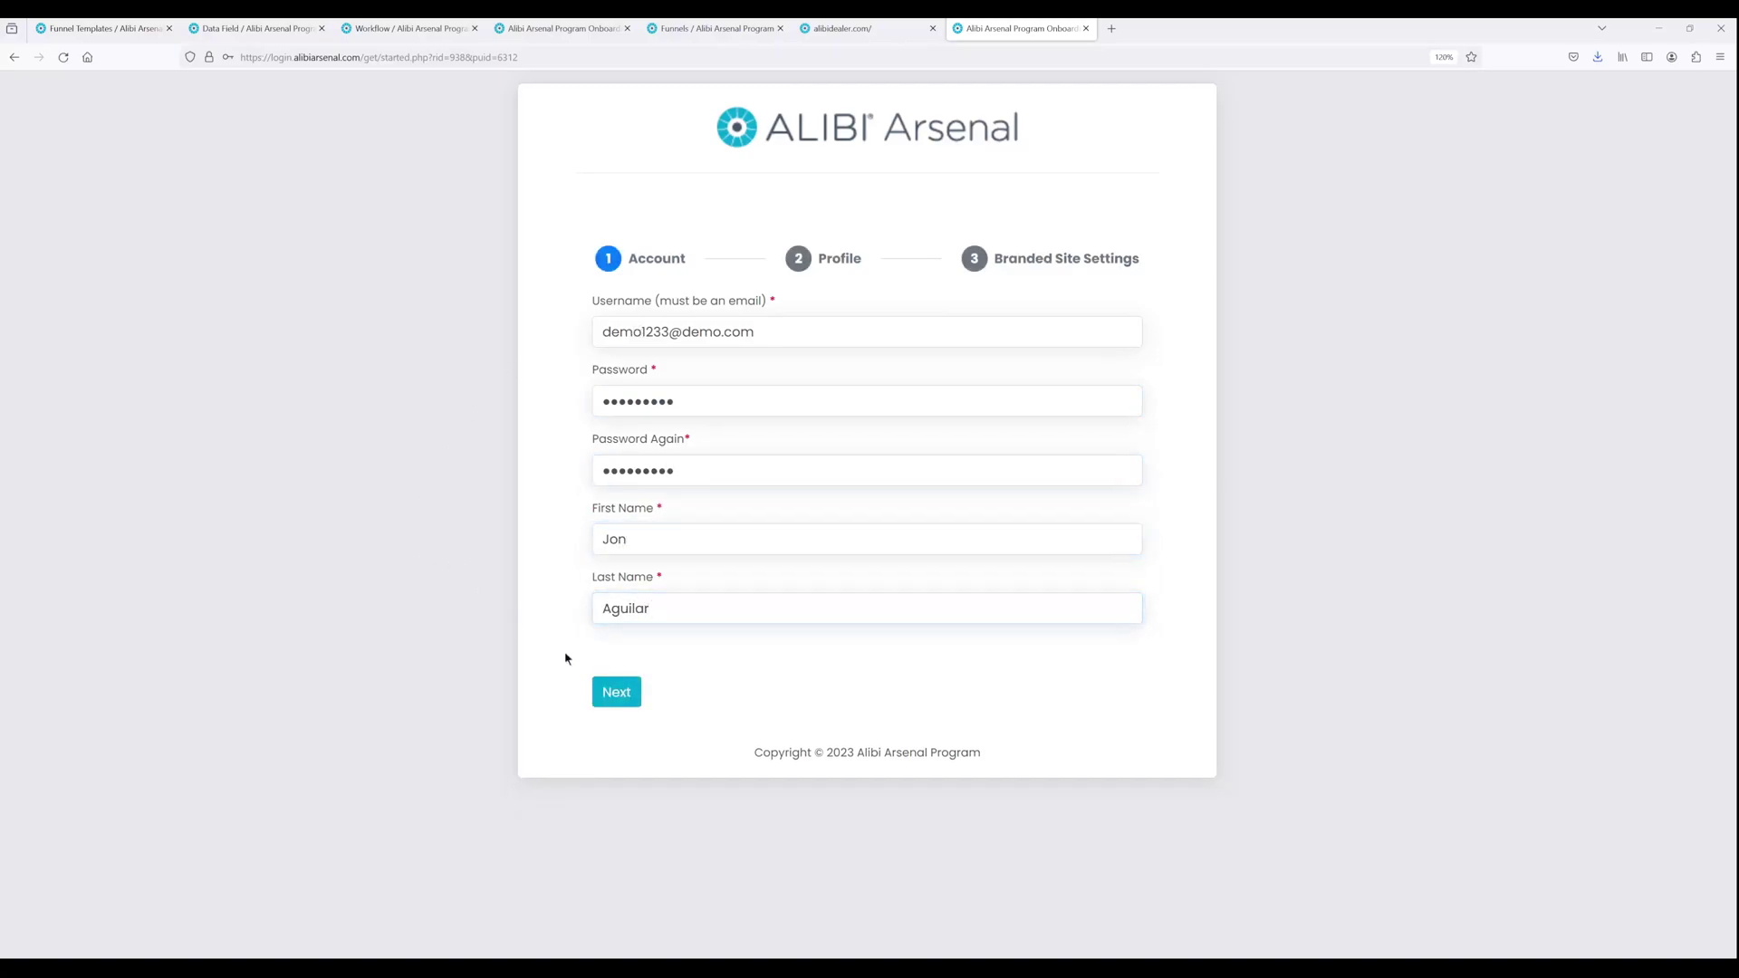
pyautogui.click(616, 692)
# - Enter company Test, the dealer's phone number and the first street address line
pyautogui.click(688, 337)
pyautogui.write('Test')
pyautogui.click(639, 404)
pyautogui.write('11')
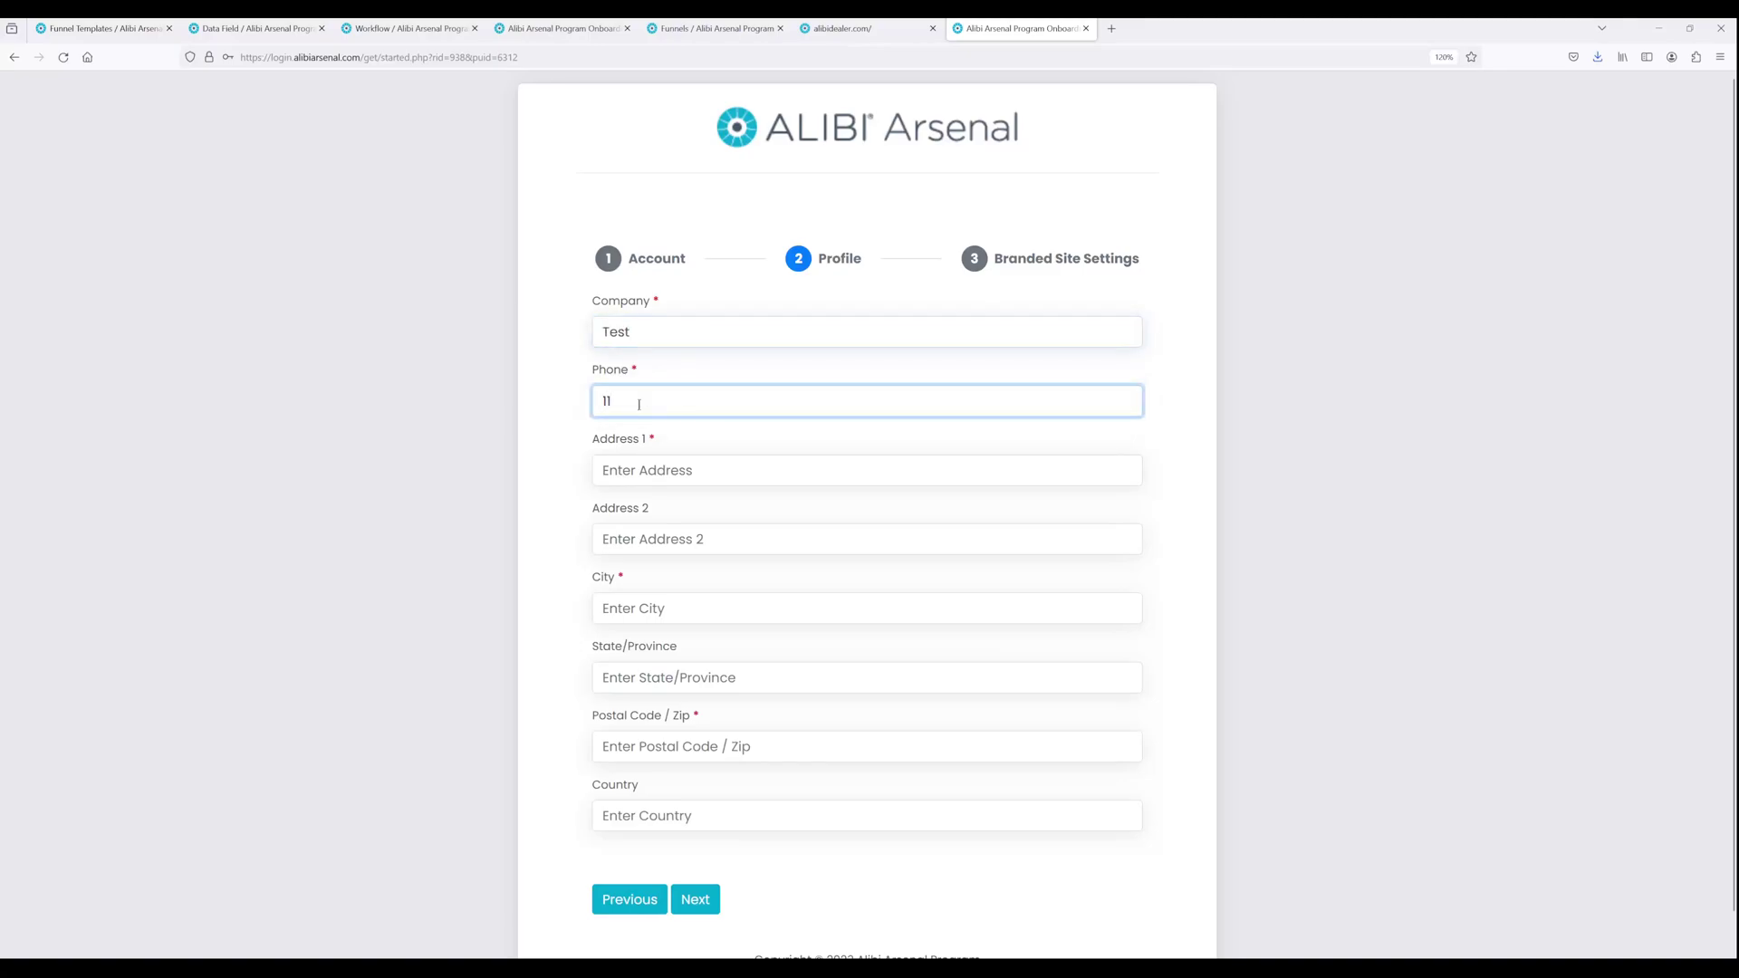
pyautogui.write('15554444')
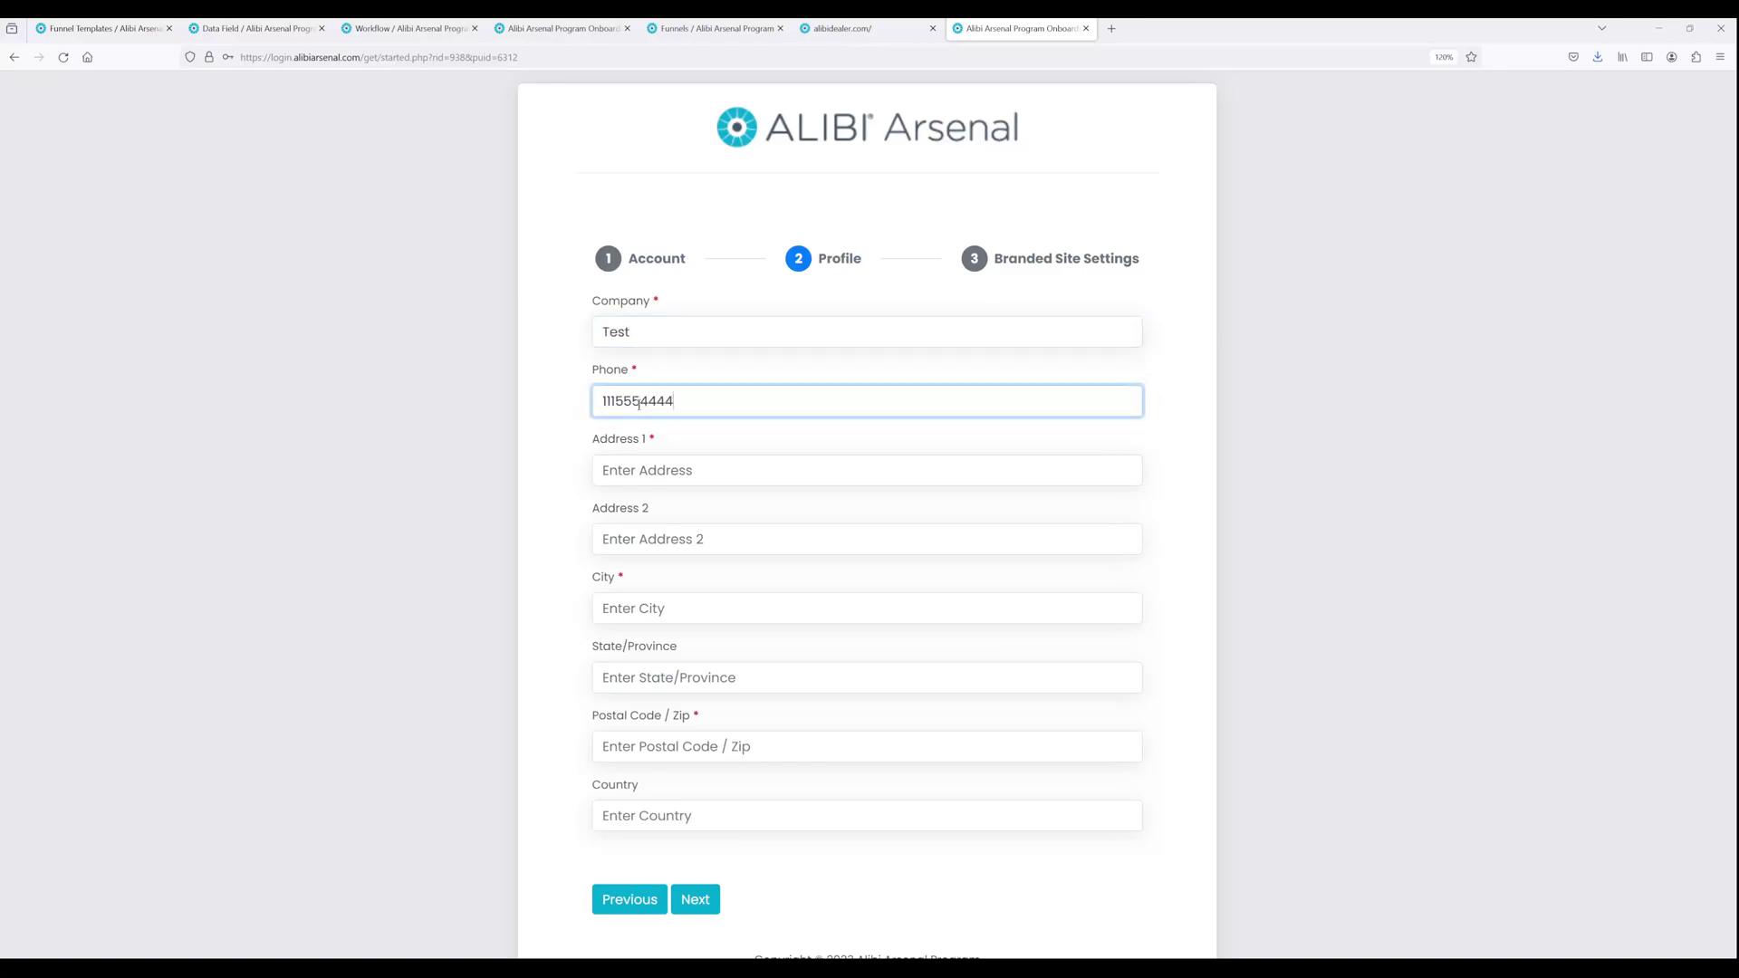
pyautogui.click(658, 462)
pyautogui.write('123 Address')
# - Fill in the city, state, postal code and country US, then continue to Branded Site Settings
pyautogui.press('Tab')
pyautogui.press('Tab')
pyautogui.write('Austin')
pyautogui.press('Tab')
pyautogui.write('TX')
pyautogui.press('Tab')
pyautogui.write('78750')
pyautogui.press('Tab')
pyautogui.write('US')
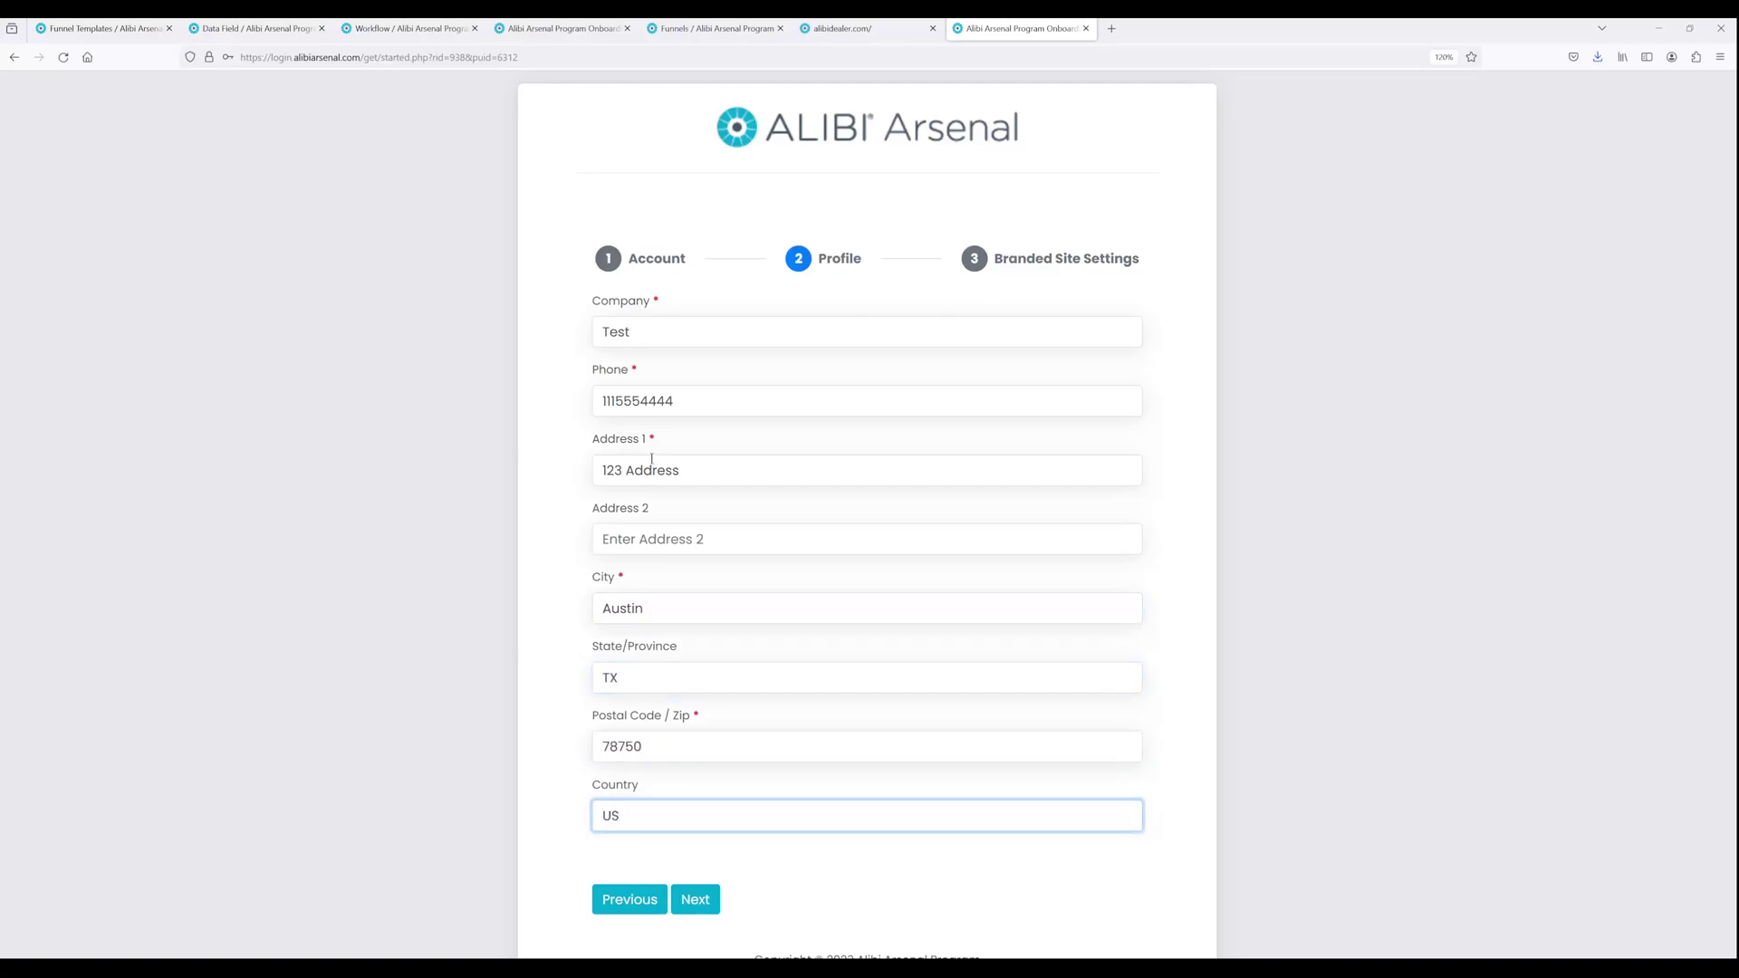
pyautogui.click(477, 454)
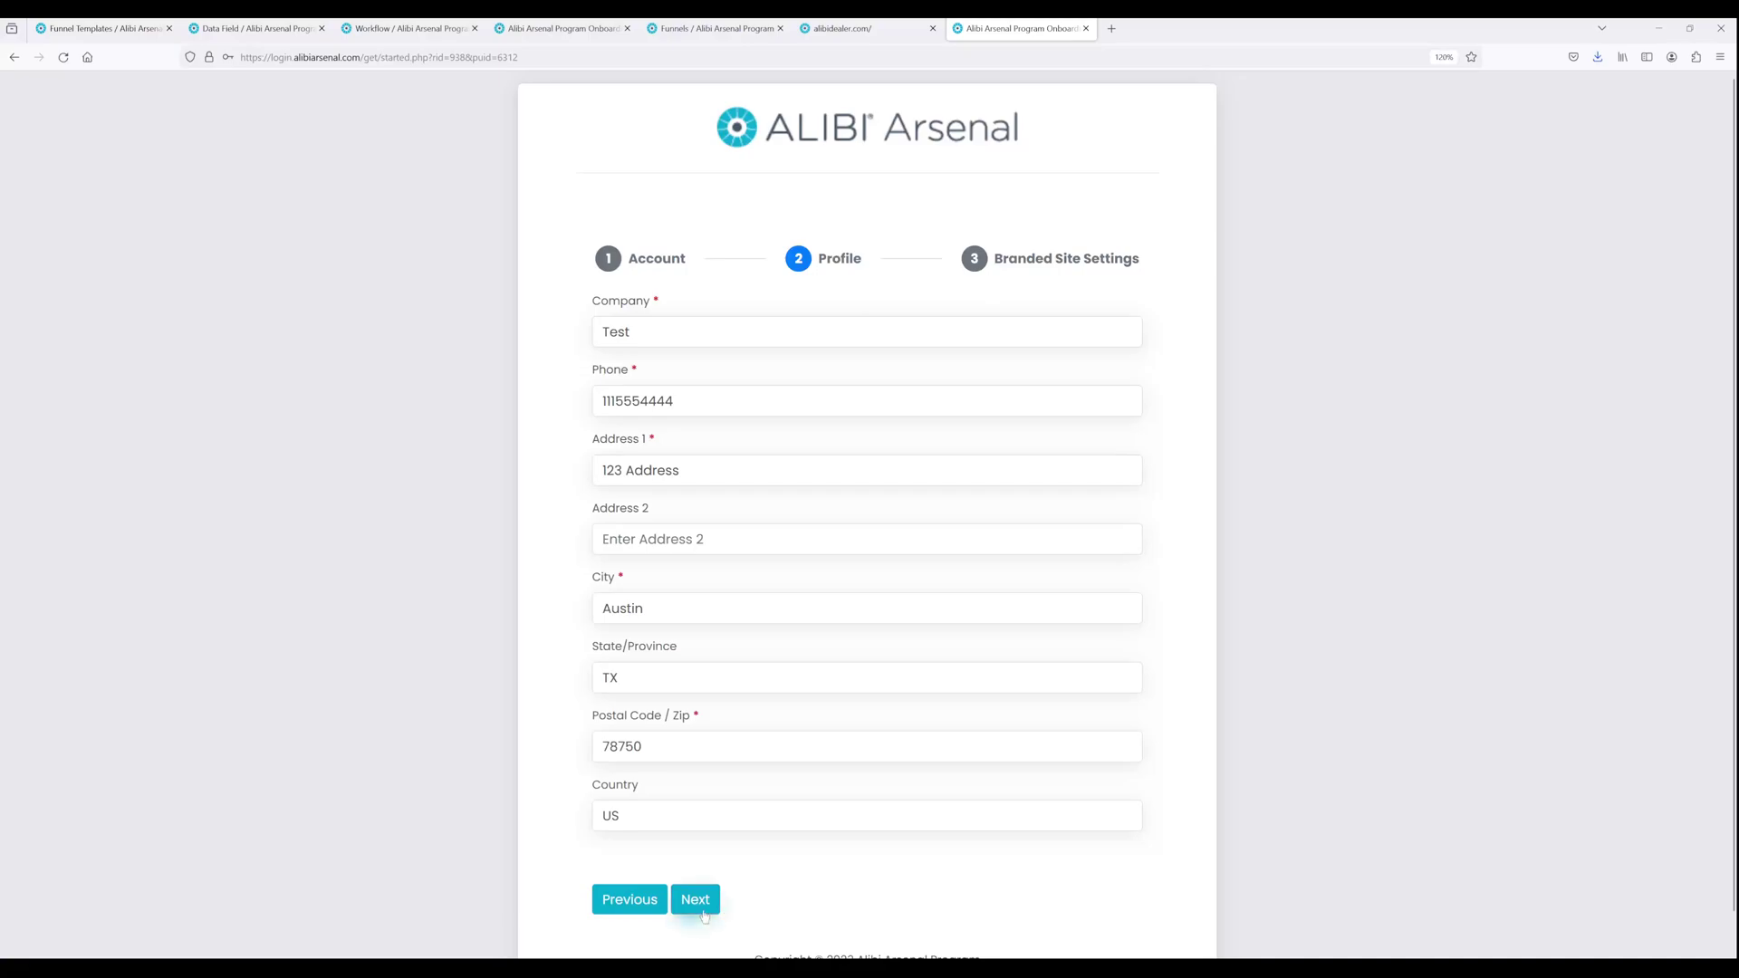
pyautogui.click(705, 915)
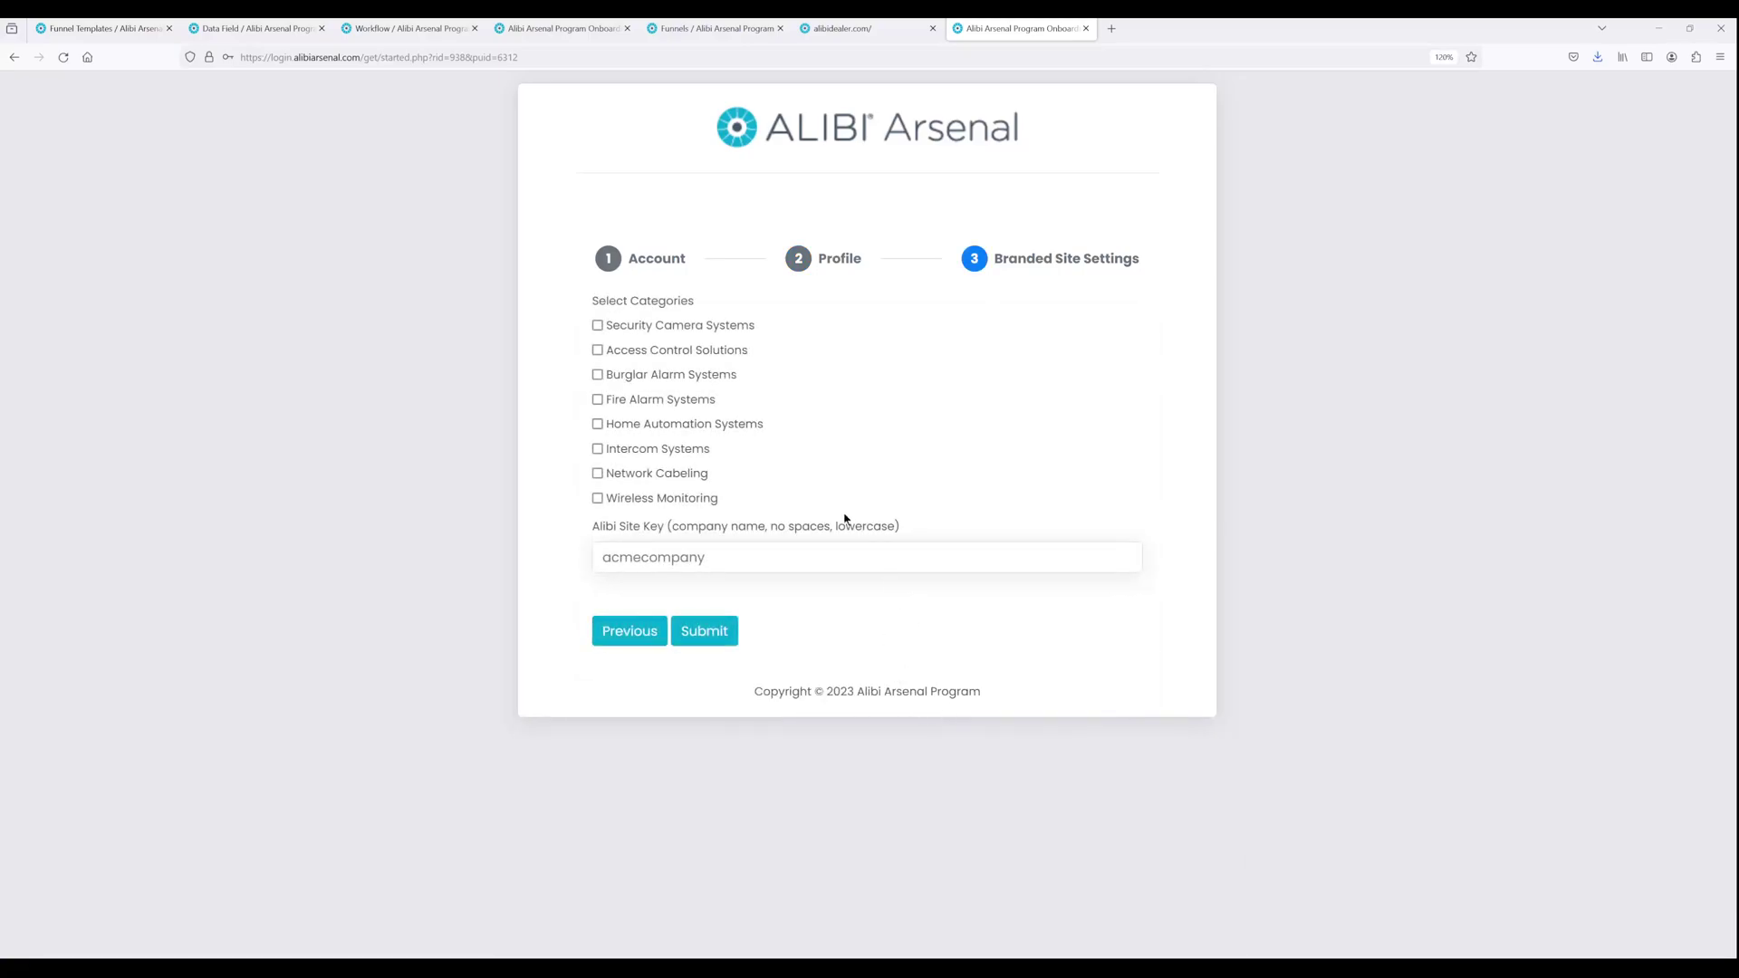
# - Tick all eight service categories, from Security Camera Systems through Wireless Monitoring
pyautogui.click(597, 325)
pyautogui.click(597, 351)
pyautogui.click(598, 376)
pyautogui.click(597, 400)
pyautogui.click(597, 424)
pyautogui.click(597, 449)
pyautogui.click(598, 474)
pyautogui.click(598, 499)
pyautogui.click(673, 563)
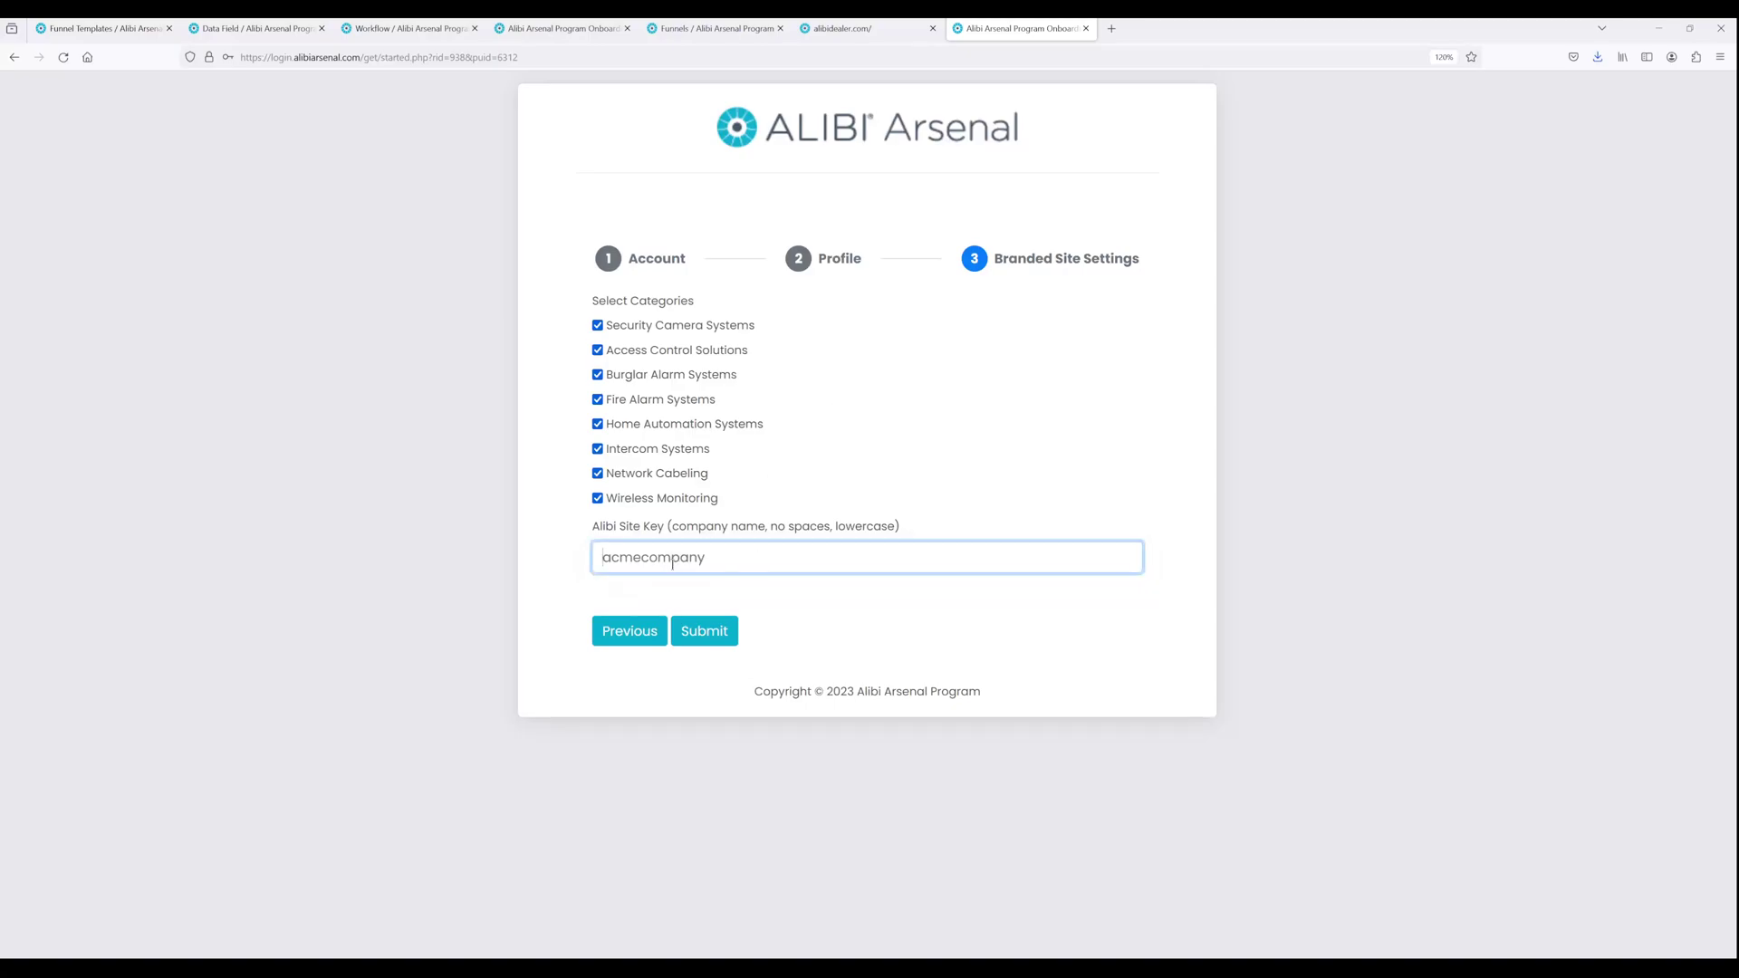
pyautogui.write('demo888999')
pyautogui.click(520, 606)
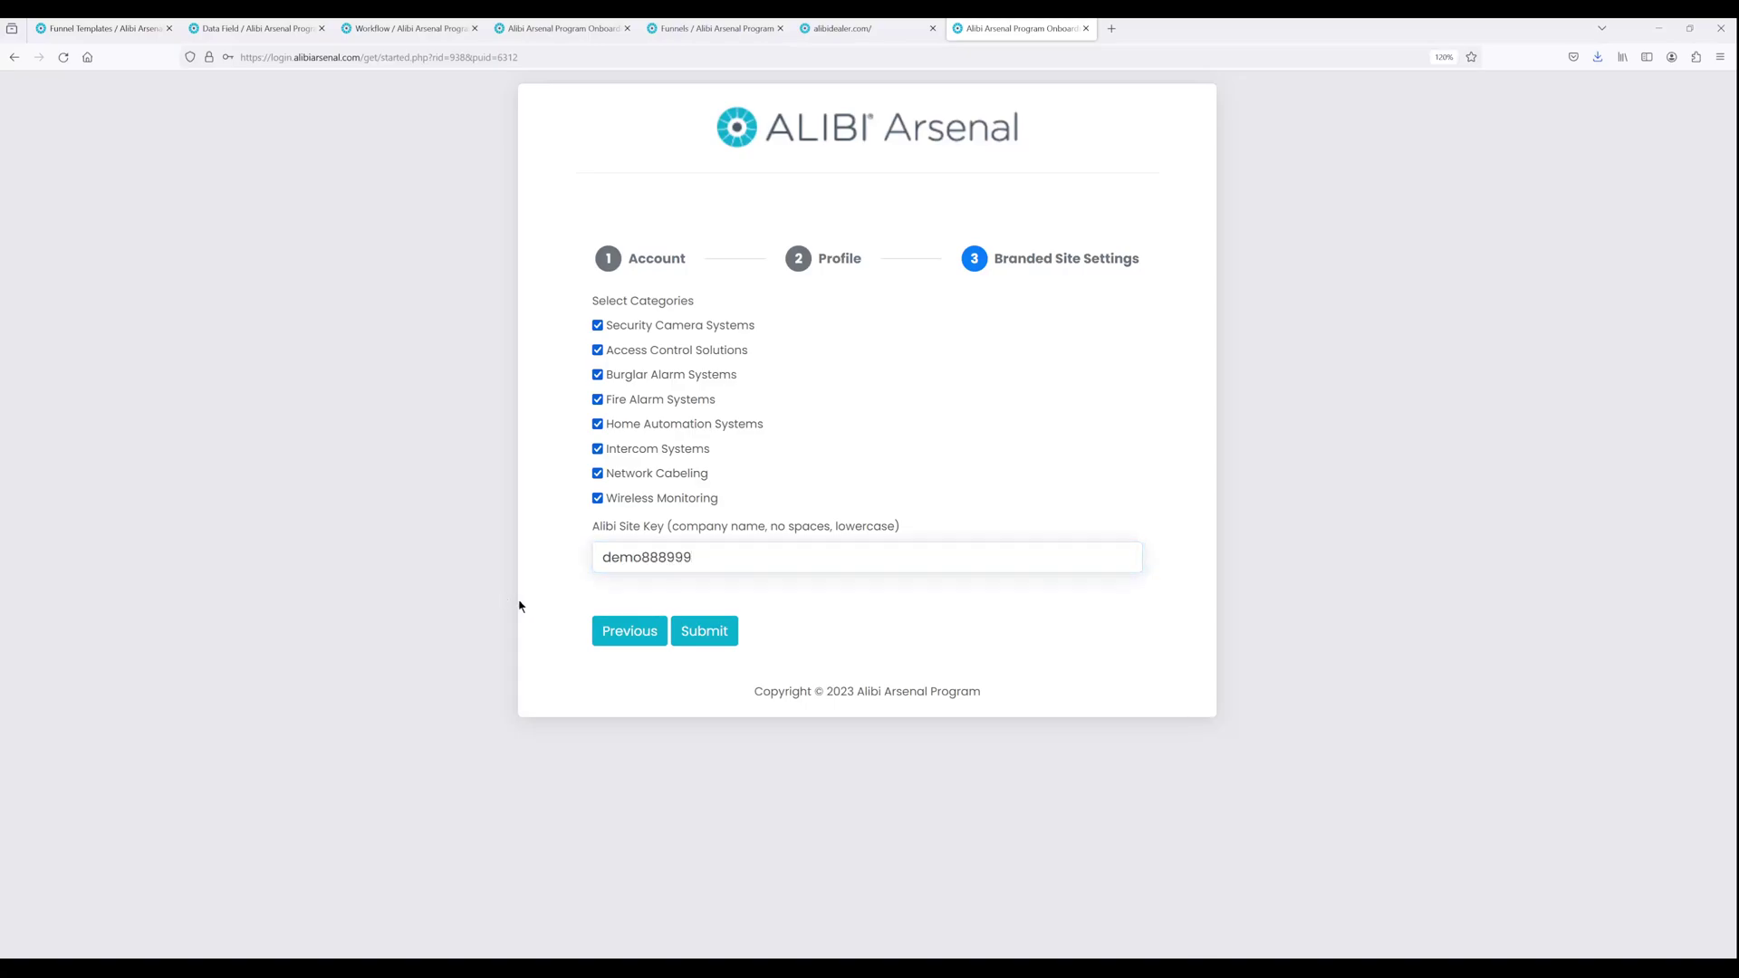
pyautogui.click(714, 637)
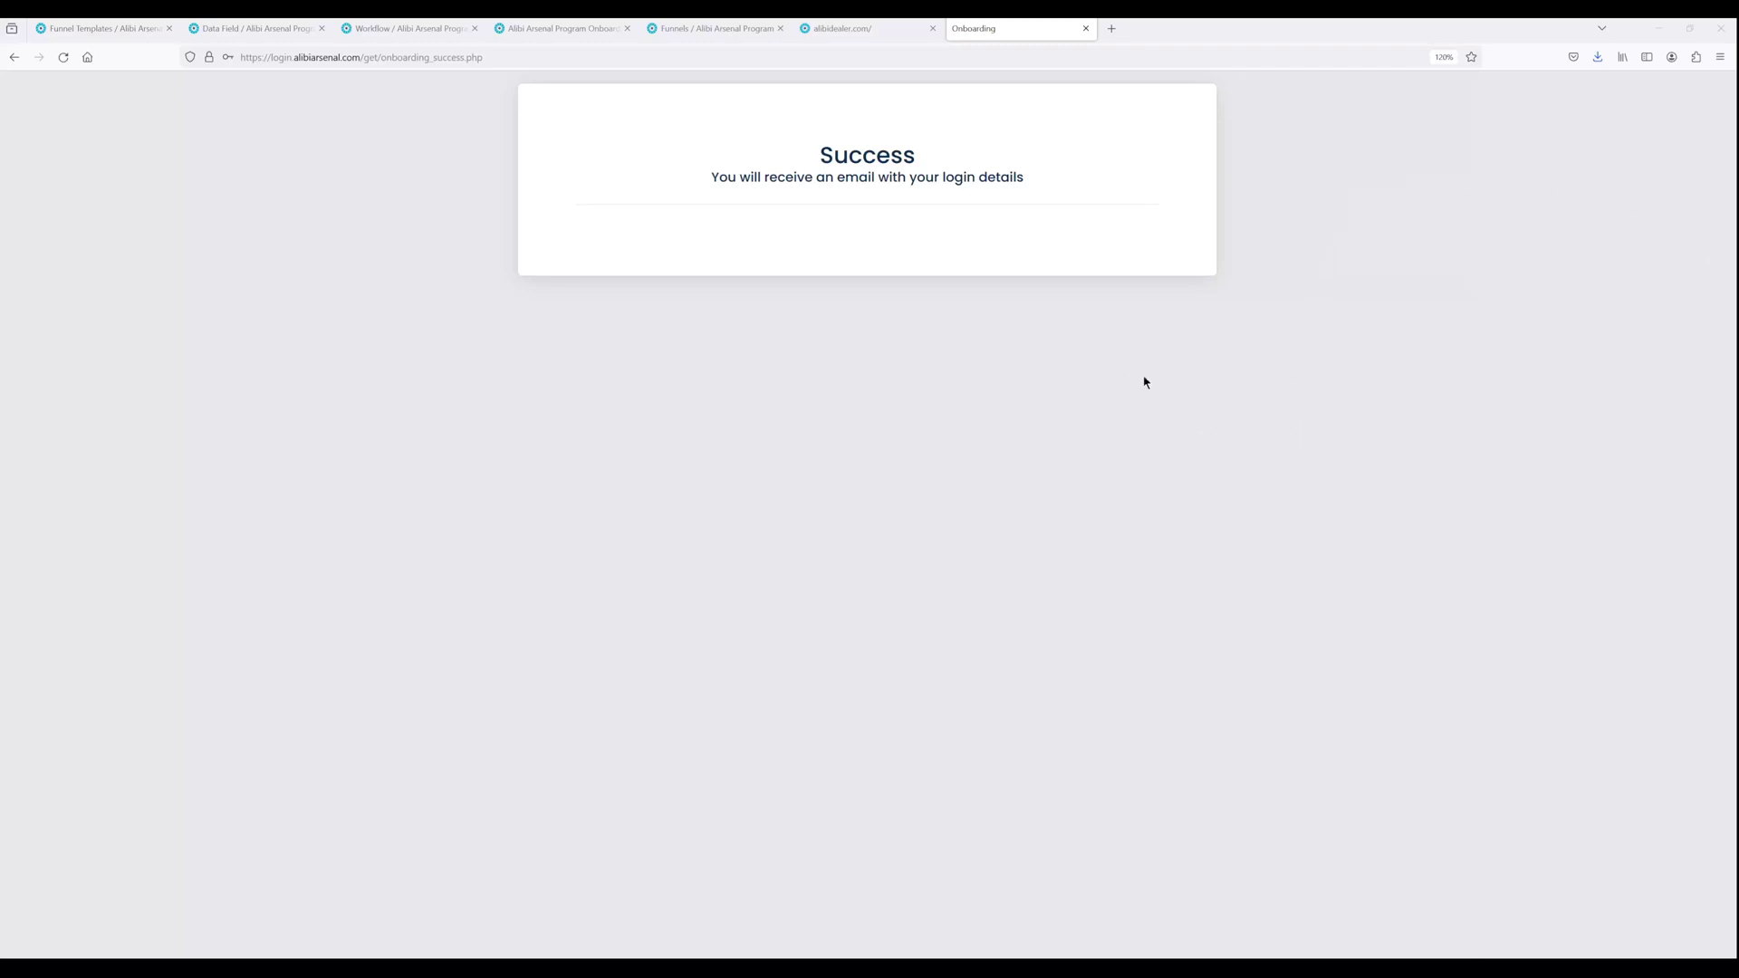
# - Go back to the Funnels dashboard and reload it to show the new dealer's four funnels
pyautogui.click(715, 28)
pyautogui.click(65, 56)
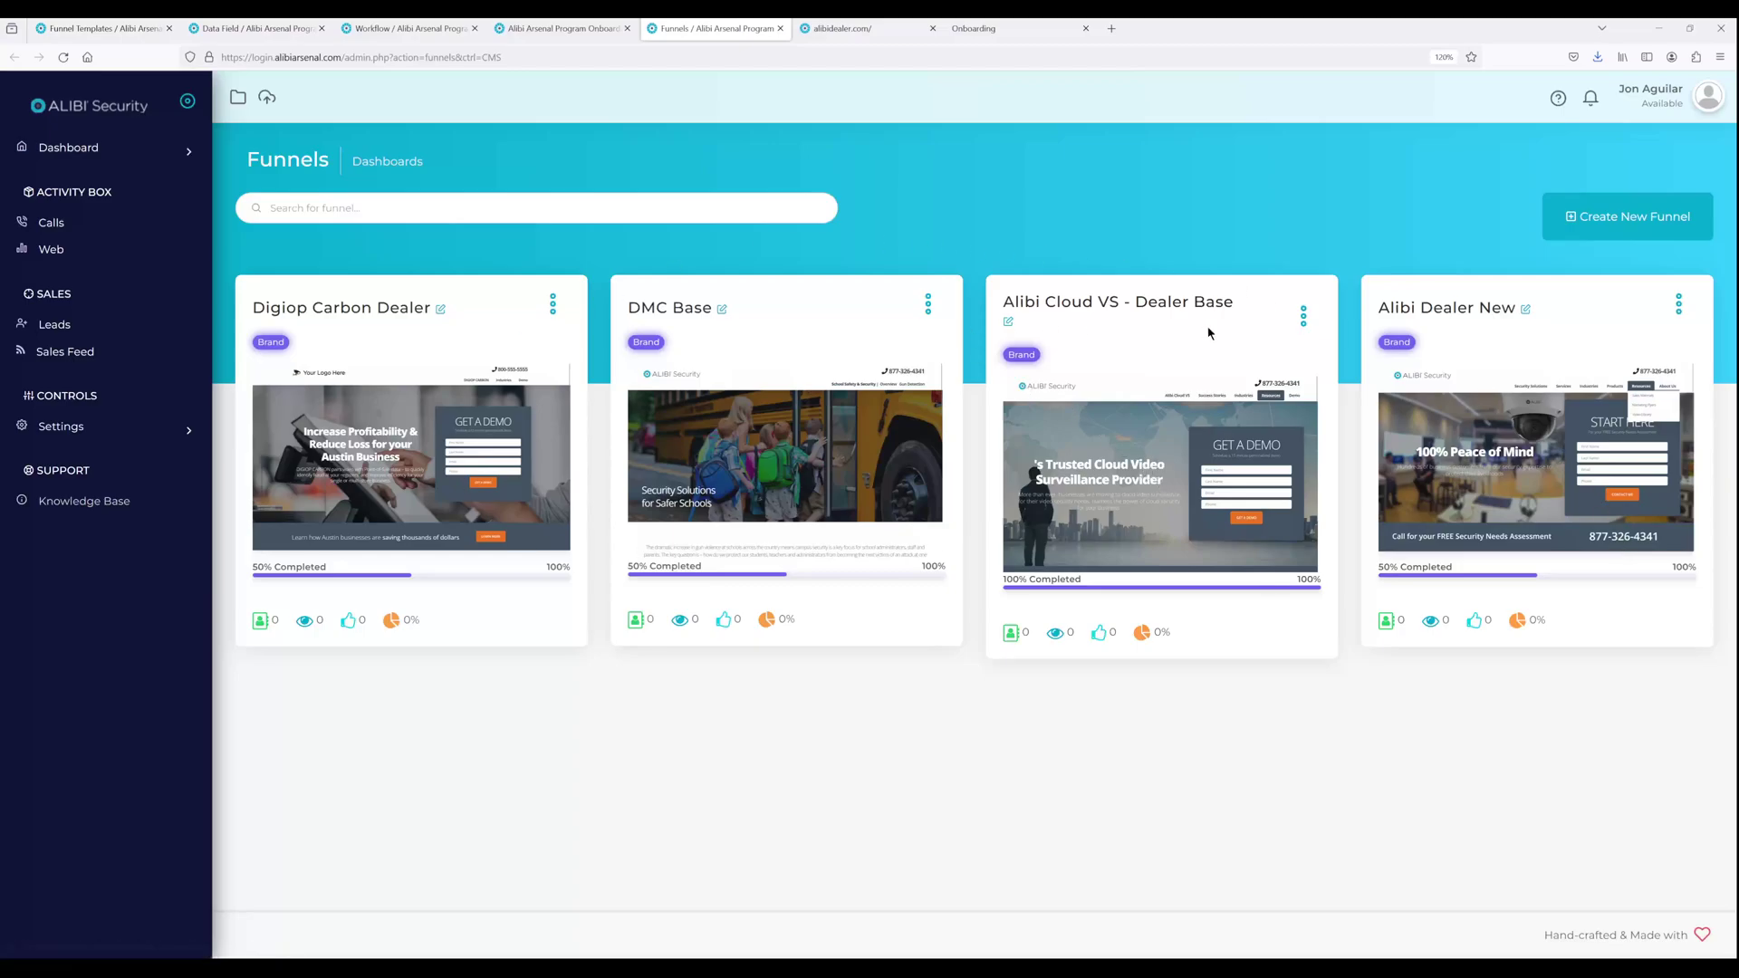
# - Copy the Alibi Dealer New funnel's branding domain and load demo888999.alibidealer.com in a new tab
pyautogui.click(1678, 305)
pyautogui.click(1629, 368)
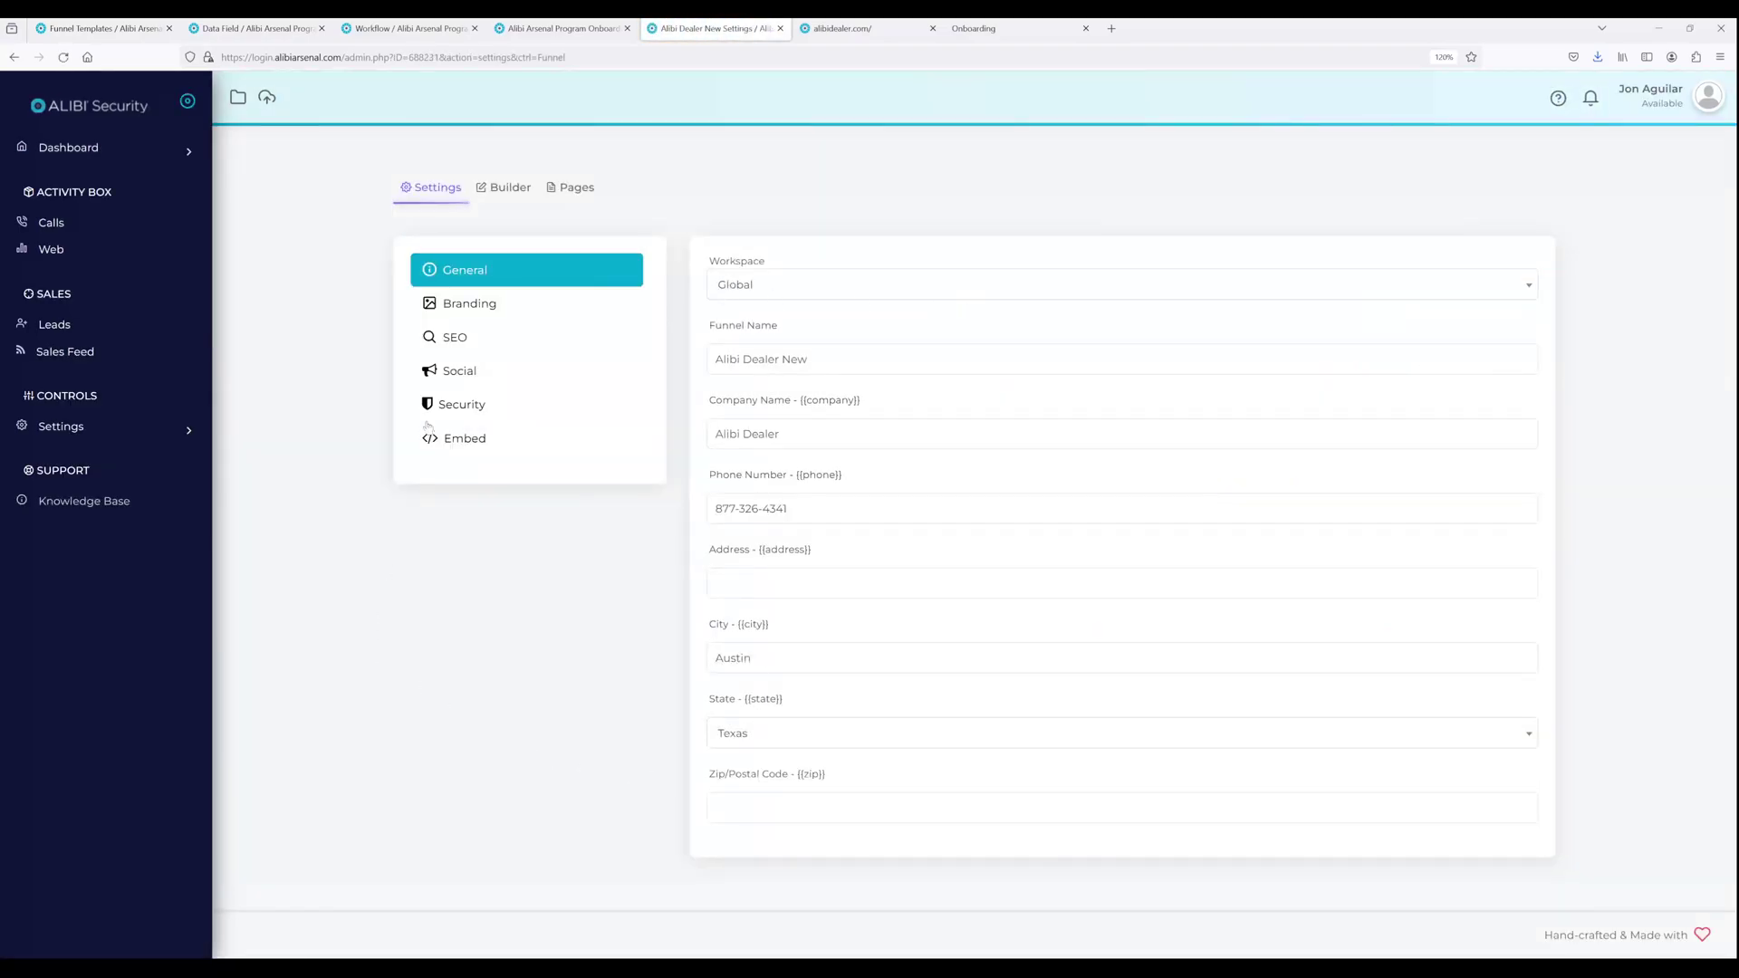
pyautogui.click(463, 312)
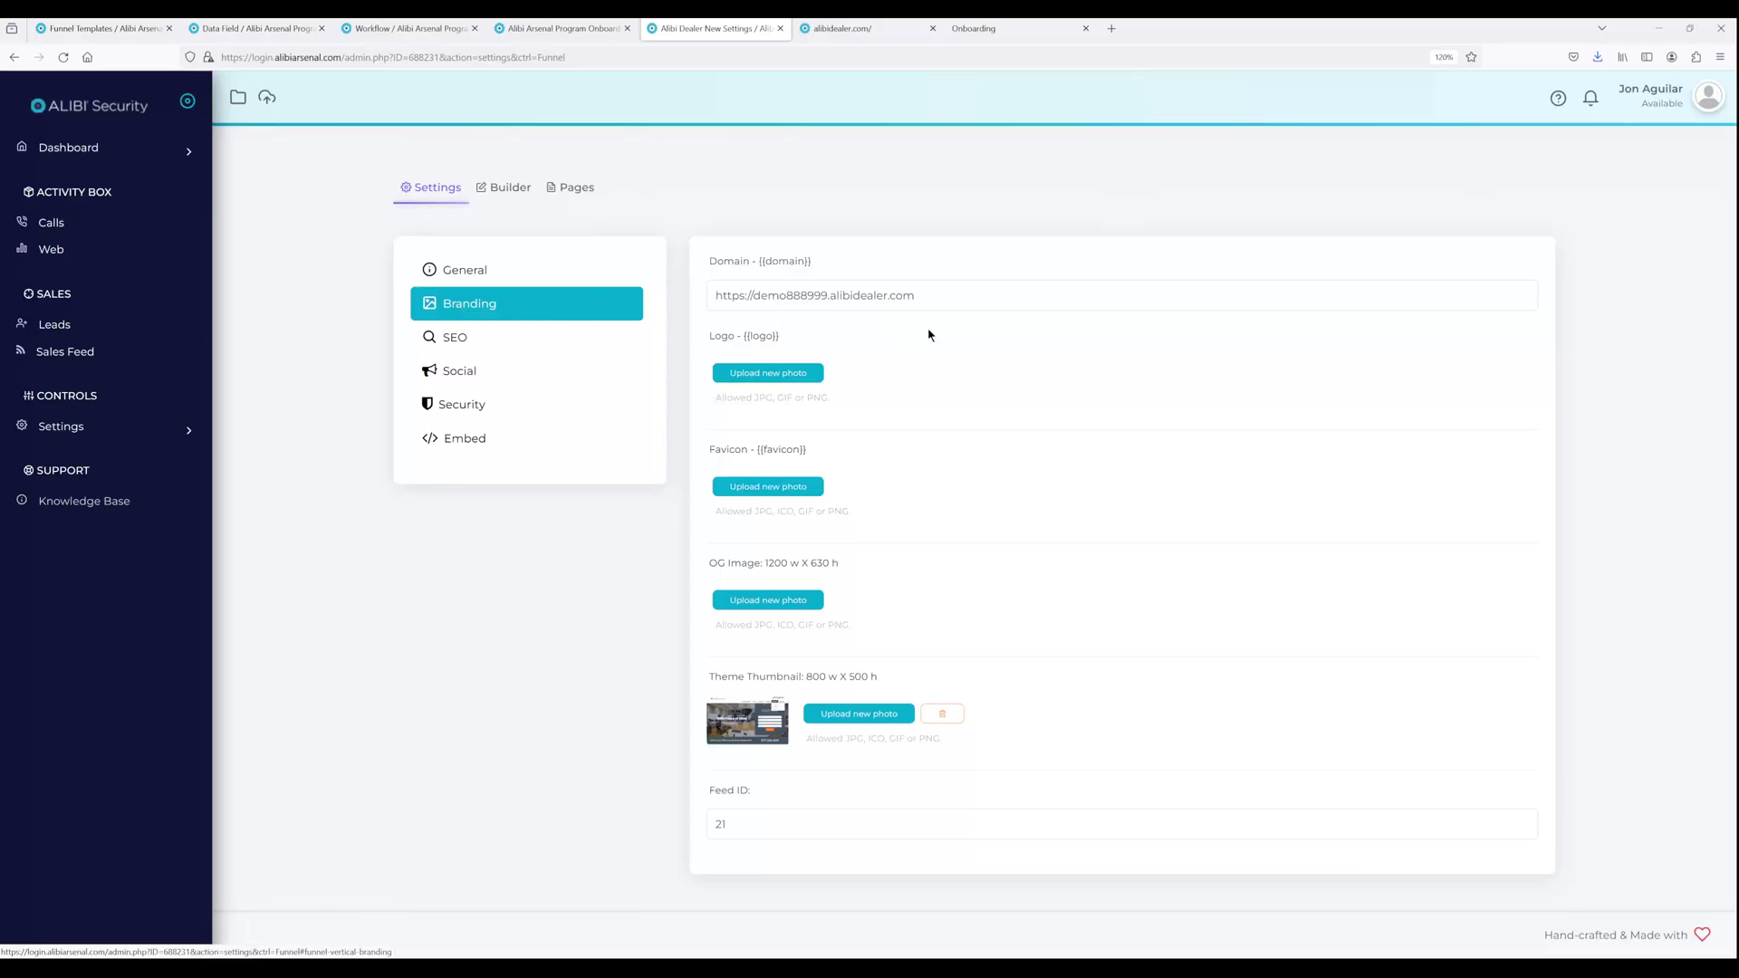
pyautogui.moveTo(932, 302); pyautogui.dragTo(571, 291)
pyautogui.hotkey('ctrl', 'c')
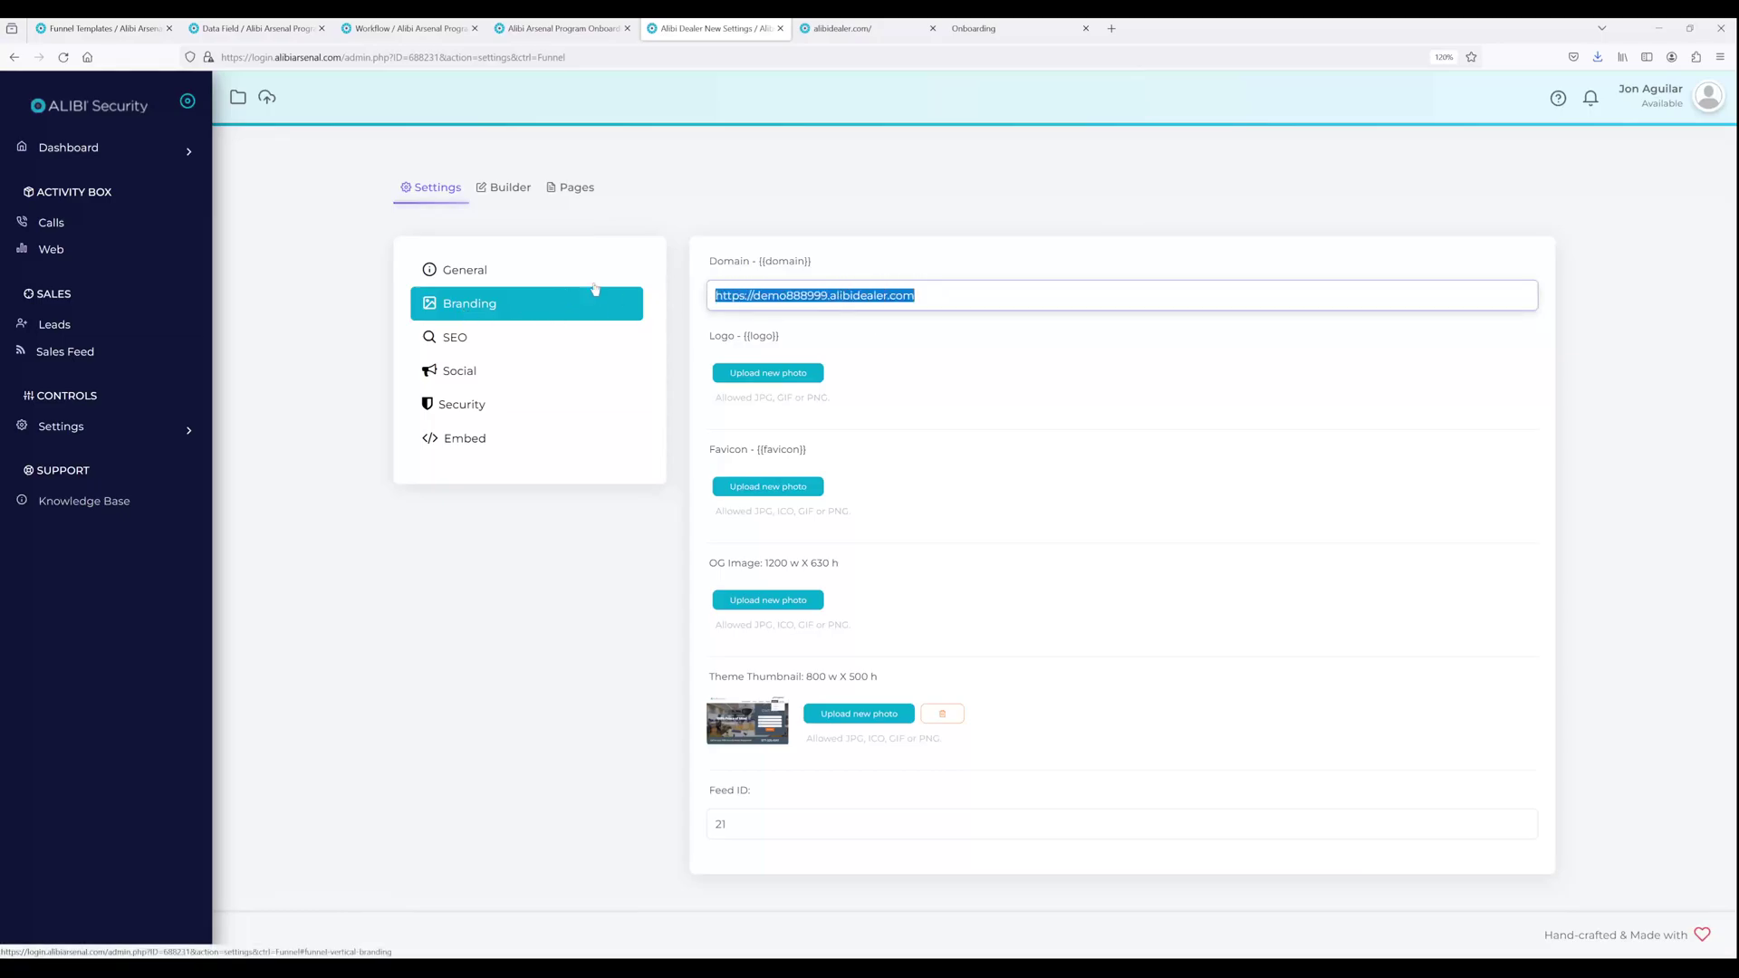
pyautogui.click(1112, 28)
pyautogui.hotkey('ctrl', 'v')
pyautogui.press('Return')
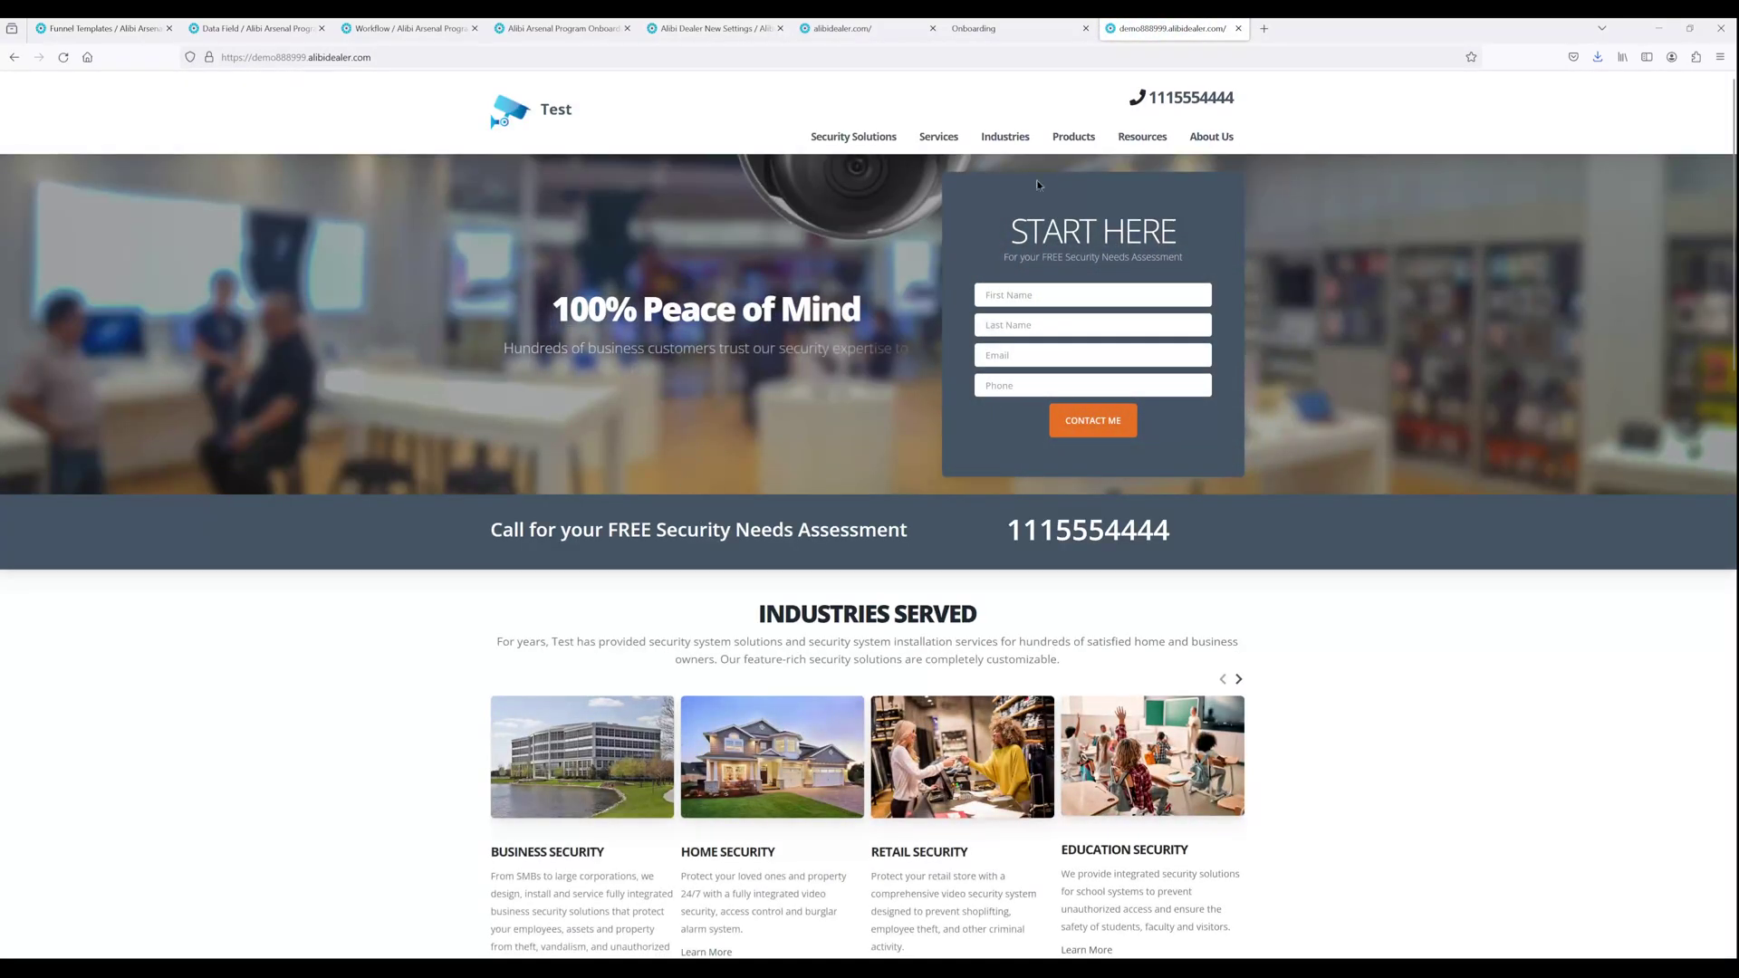
# - Scroll through the Test-branded dealer site and back up, then zoom the page in
pyautogui.scroll(-3, 1135, 632)
pyautogui.scroll(-15, 1135, 632)
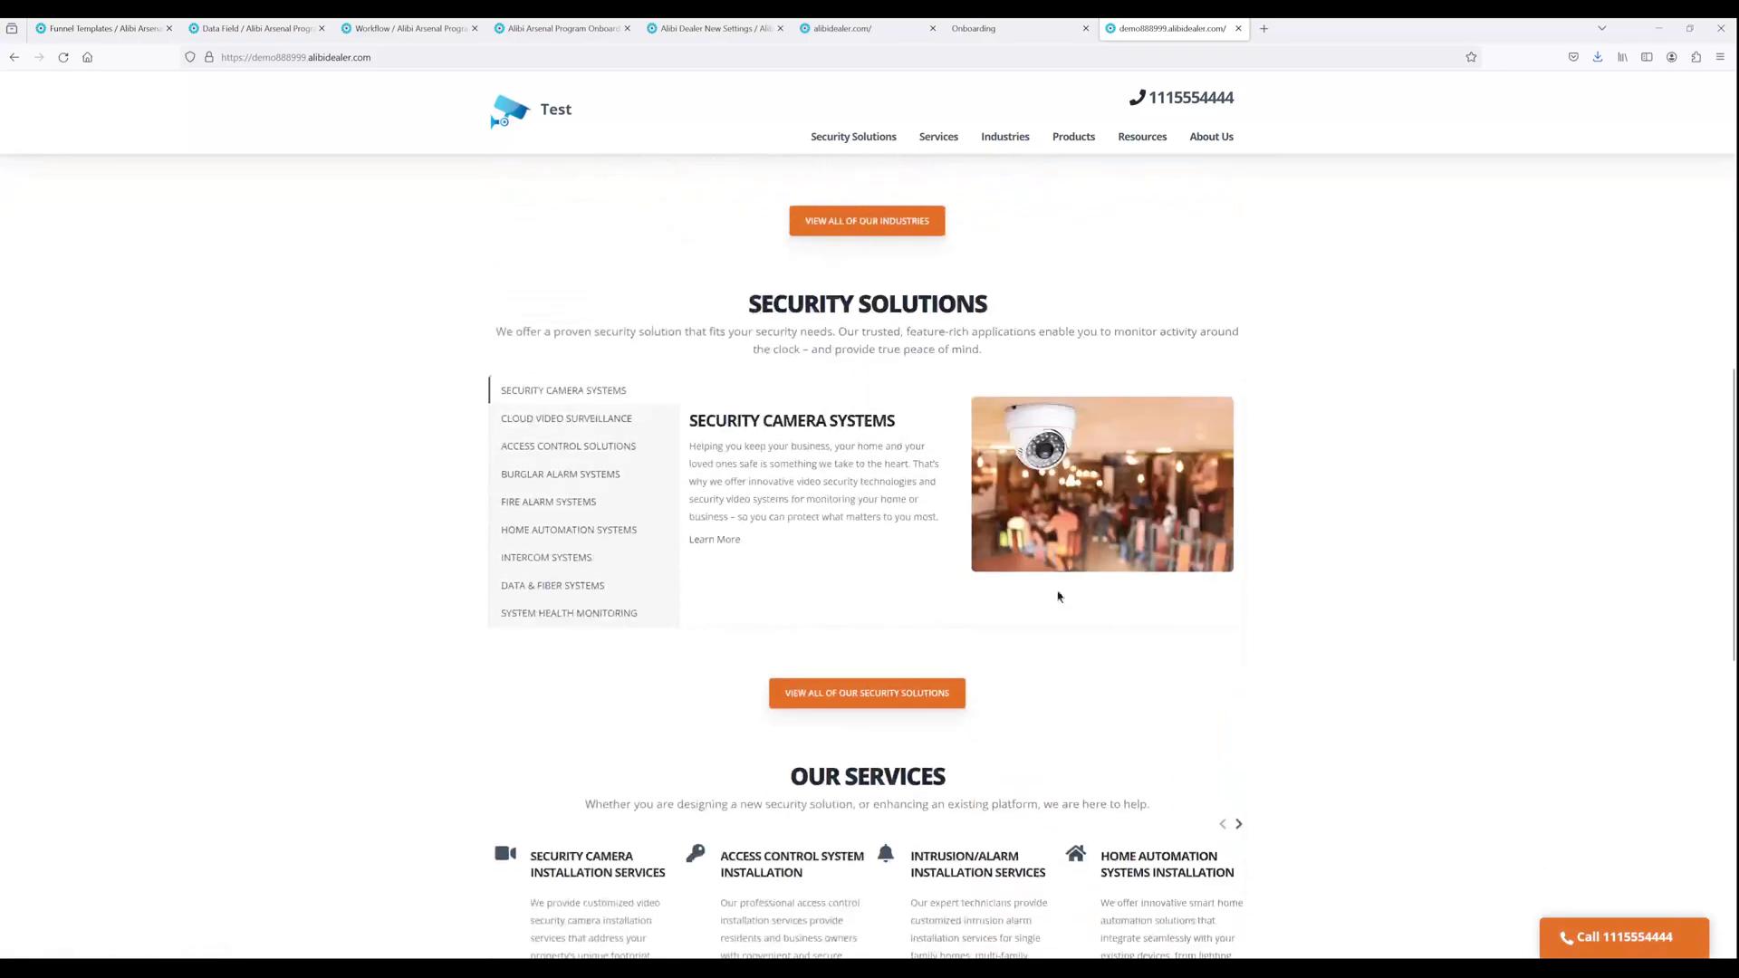
pyautogui.scroll(18, 985, 621)
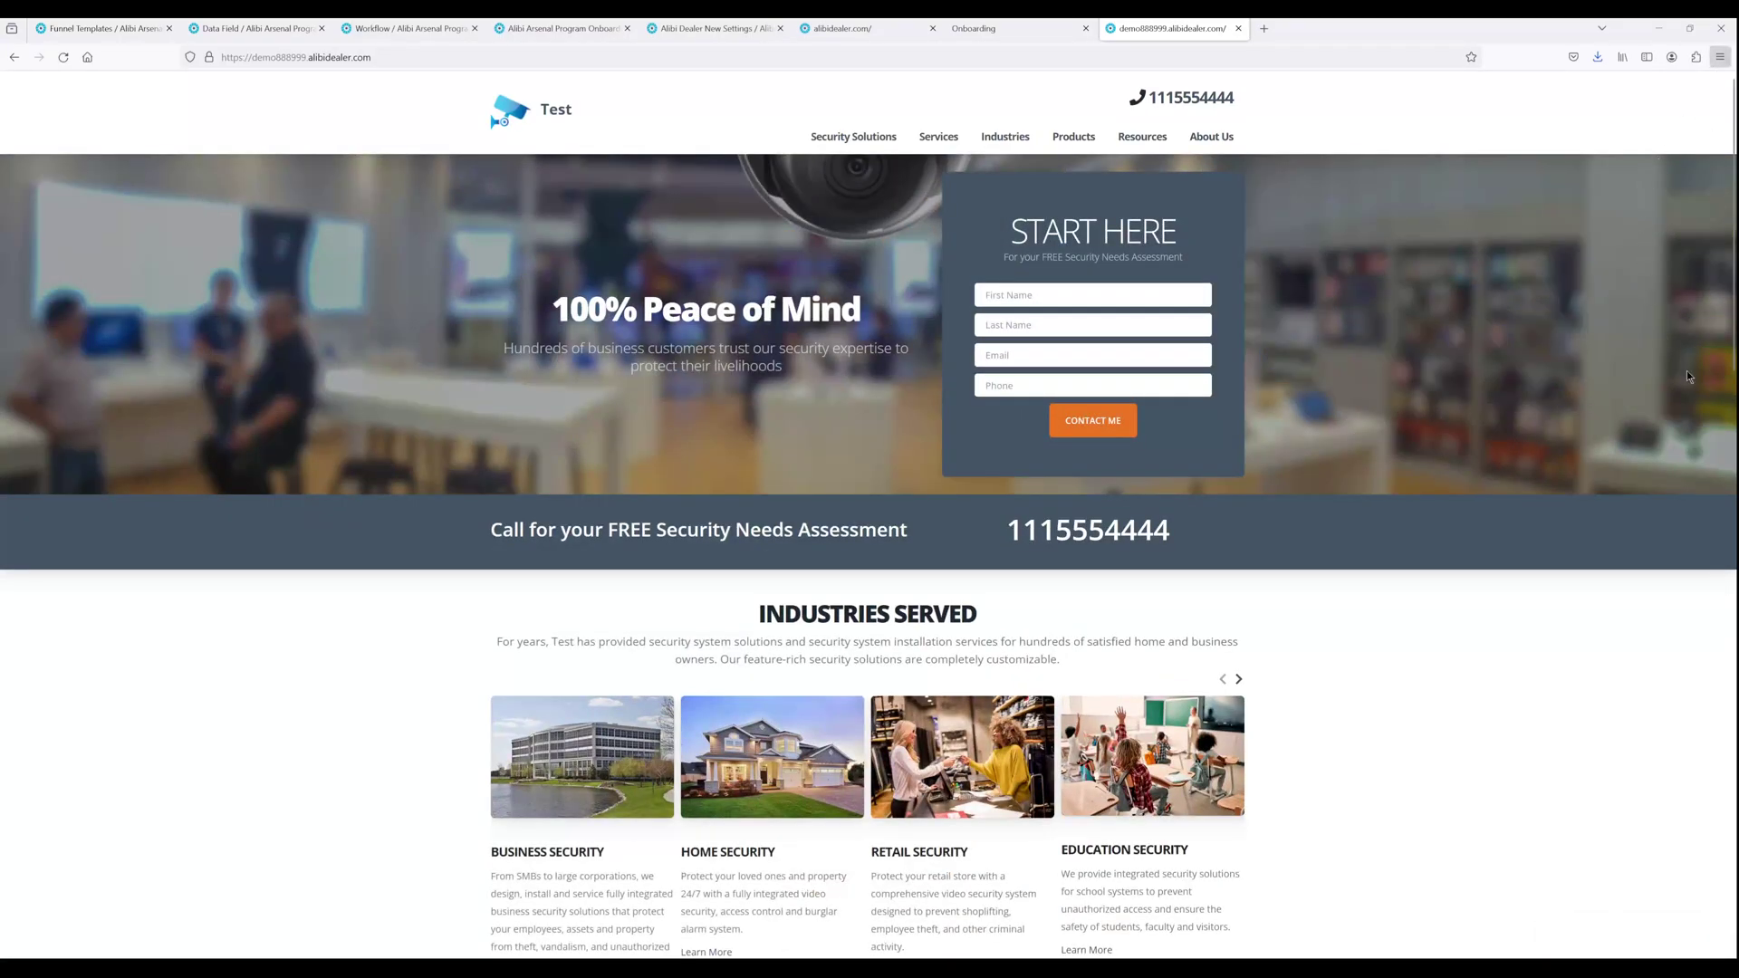
pyautogui.hotkey('ctrl', '+')
pyautogui.hotkey('ctrl', '+')
pyautogui.hotkey('ctrl', '+')
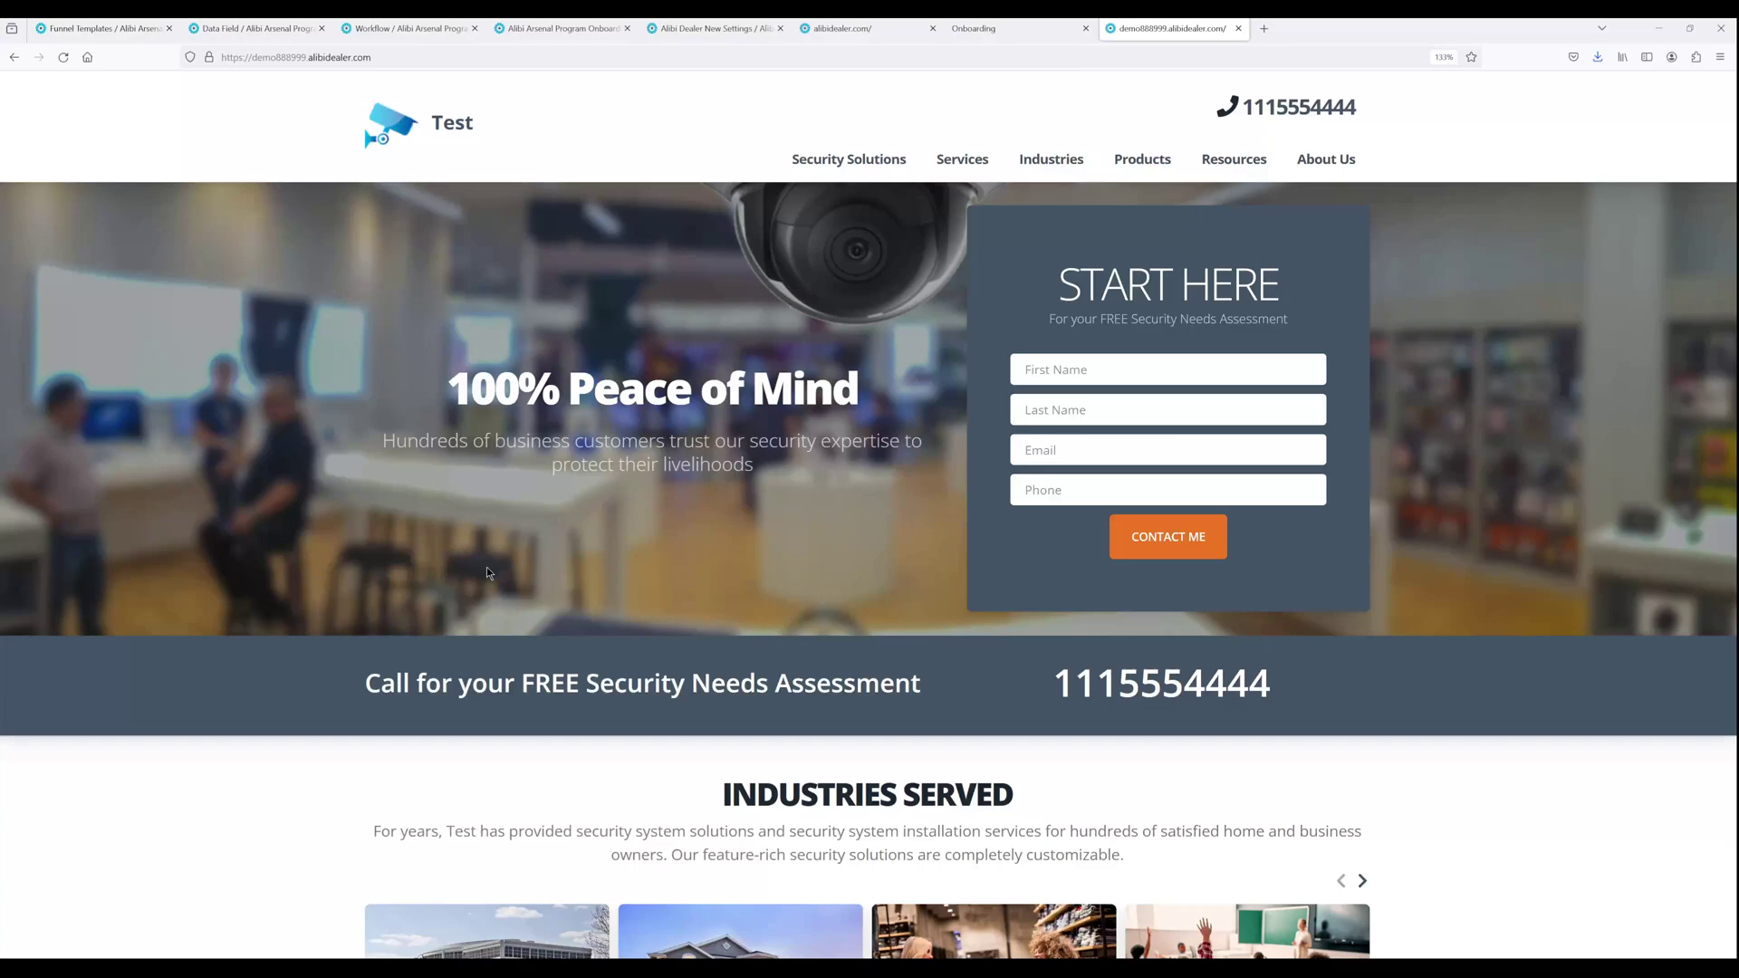
# - Enter the test lead's first name, last name and email address in the Start Here form
pyautogui.click(1069, 363)
pyautogui.press('Tab')
pyautogui.press('Tab')
pyautogui.write('jon@')
pyautogui.press('BackSpace')
pyautogui.press('BackSpace')
pyautogui.press('BackSpace')
pyautogui.press('BackSpace')
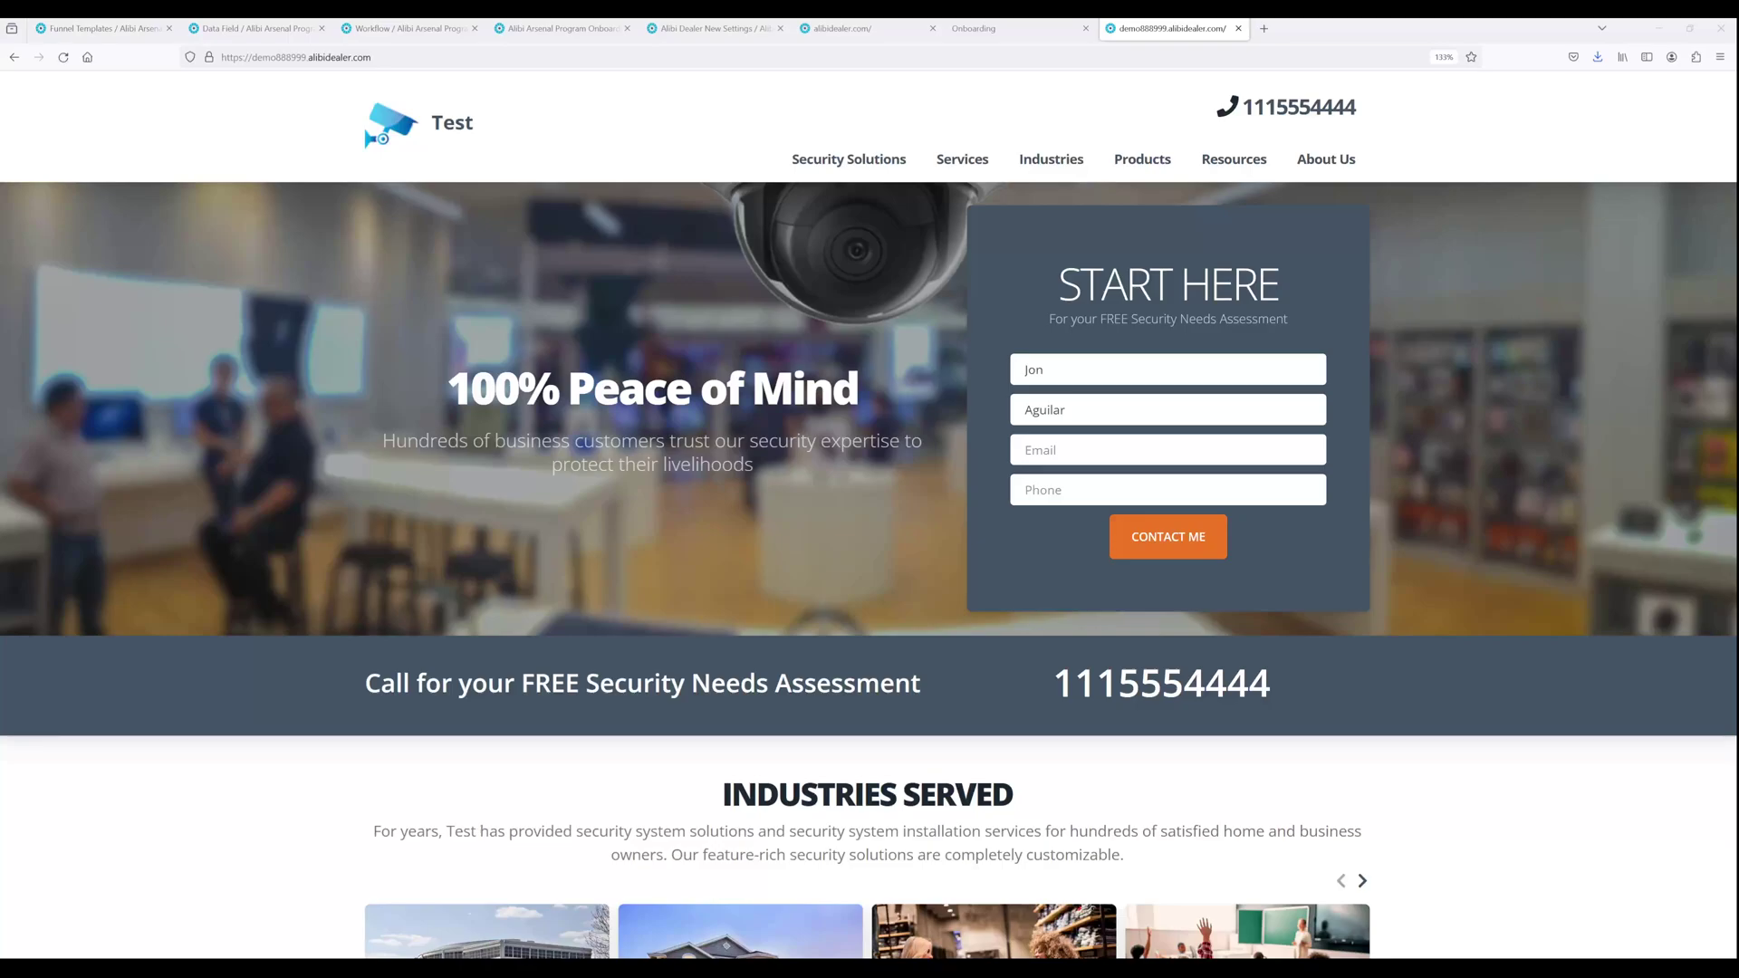
pyautogui.hotkey('ctrl', 'v')
# - Add the lead's phone number, submit via CONTACT ME, and open Leads in Alibi Arsenal
pyautogui.click(1056, 497)
pyautogui.write('555444')
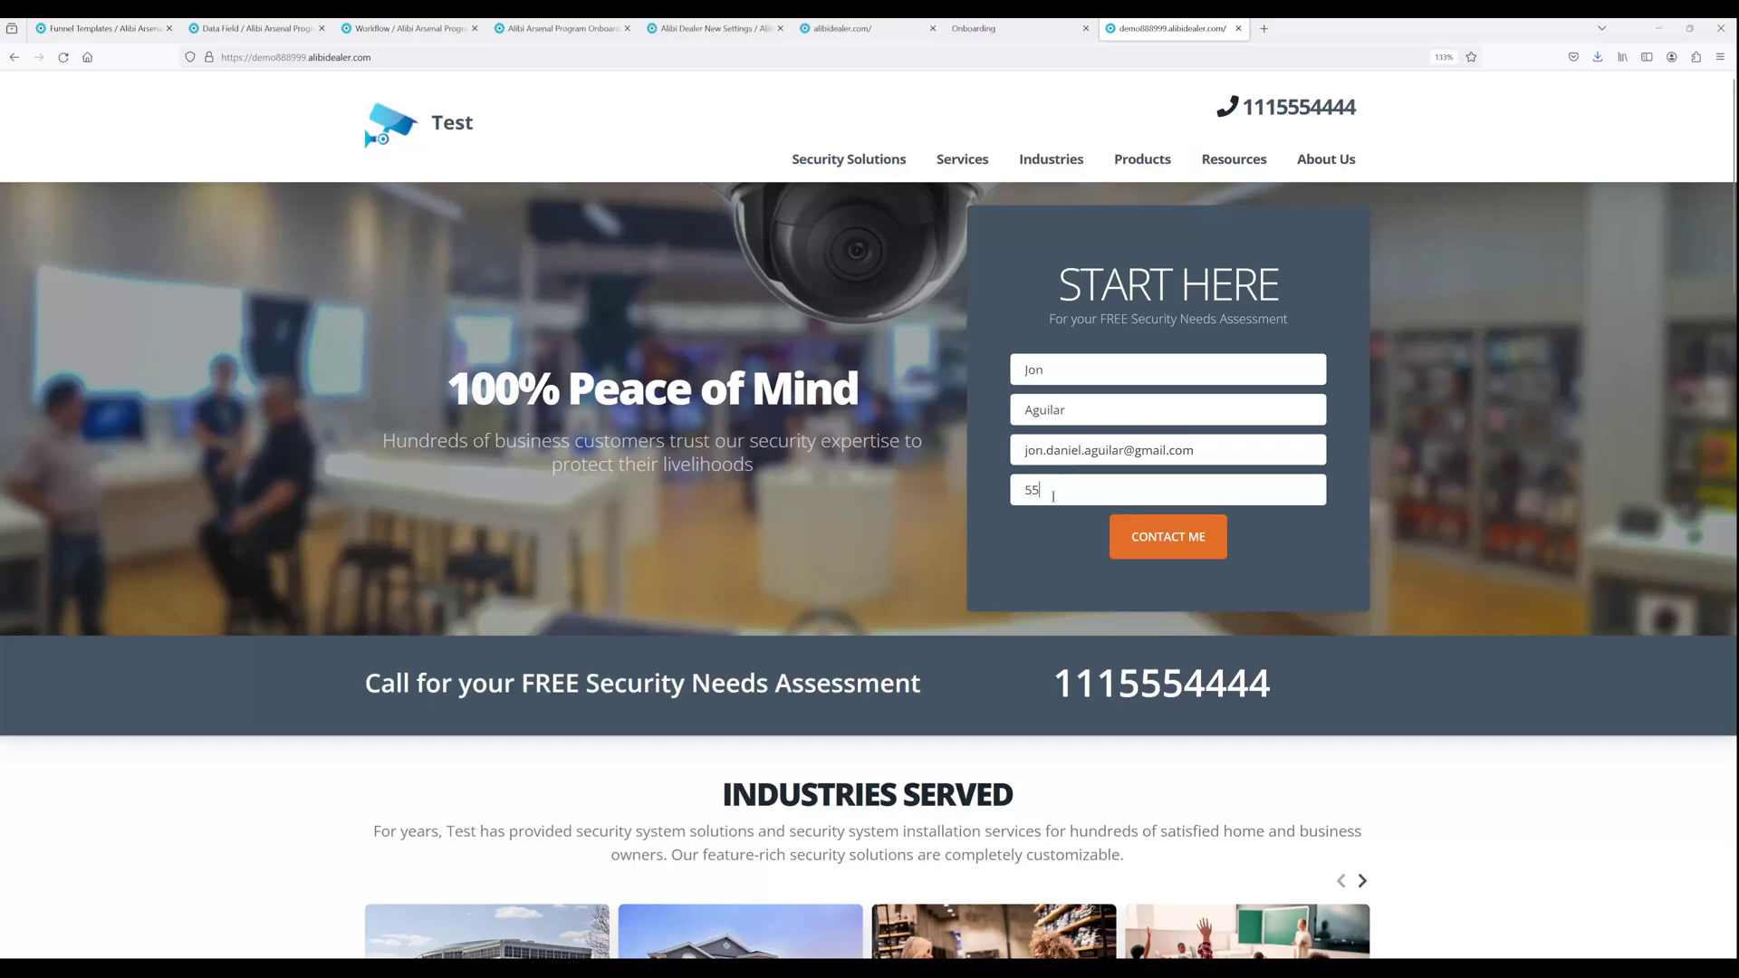
pyautogui.write('8888')
pyautogui.click(1187, 536)
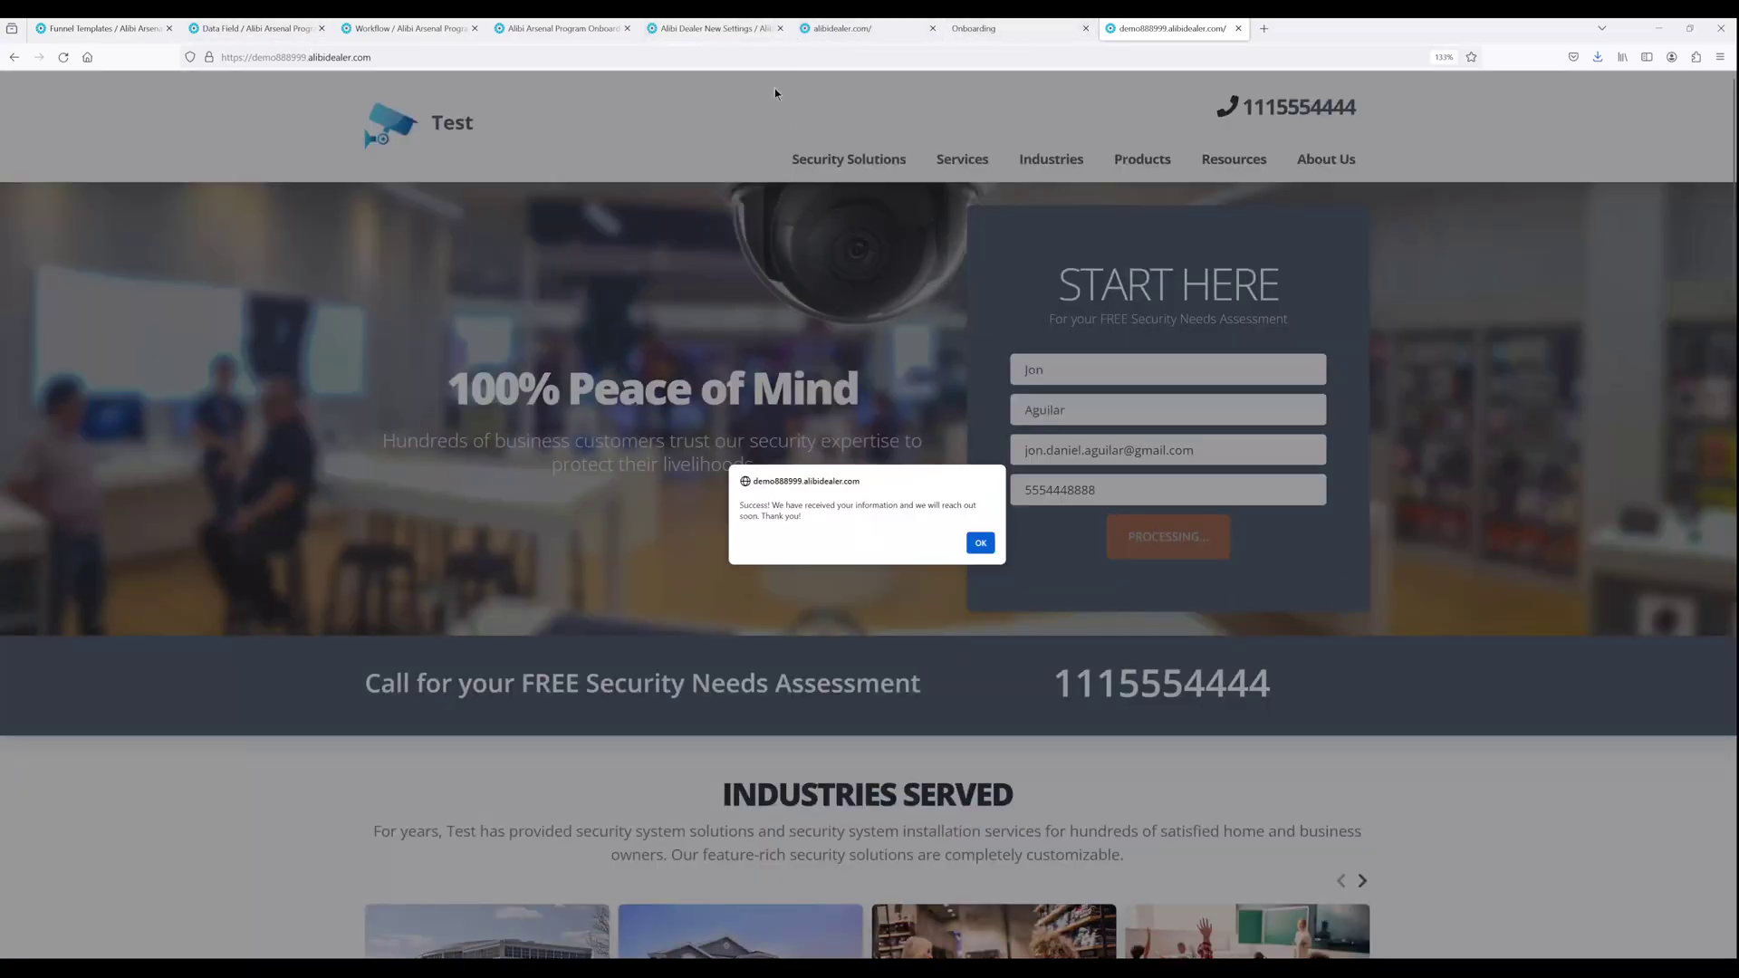
pyautogui.click(670, 28)
pyautogui.click(56, 326)
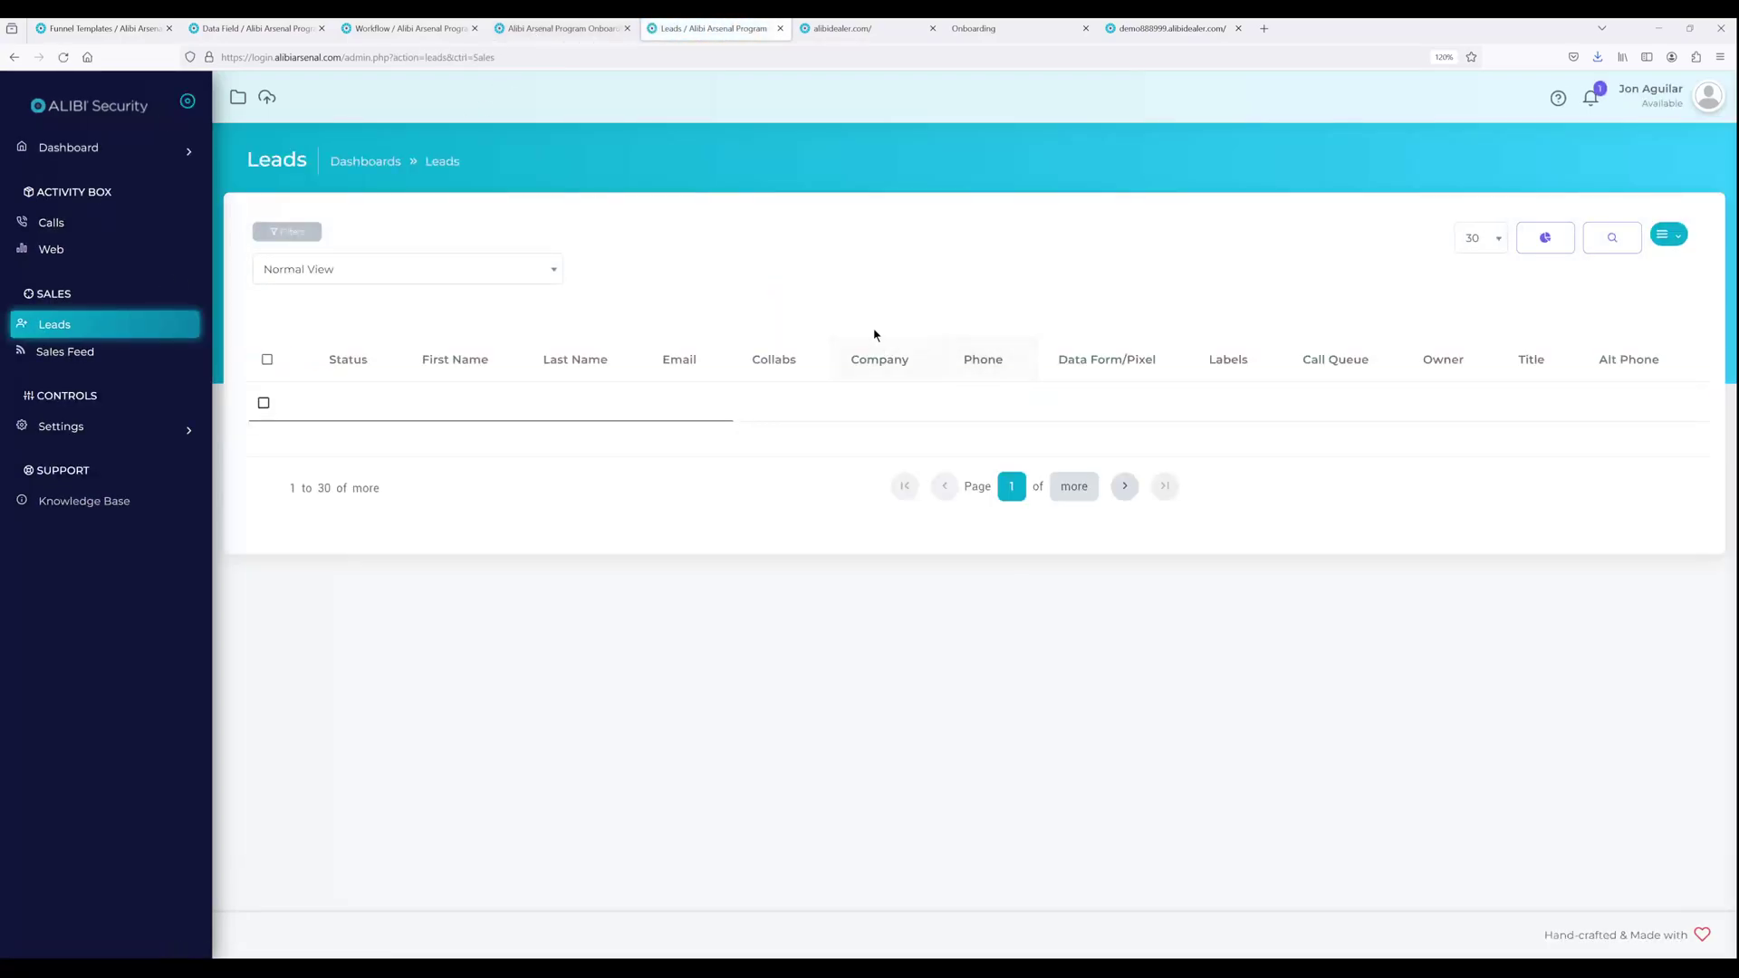
# - Open the "You have a new lead!" notification to show the test lead's New-status details page
pyautogui.click(1605, 113)
pyautogui.click(1591, 101)
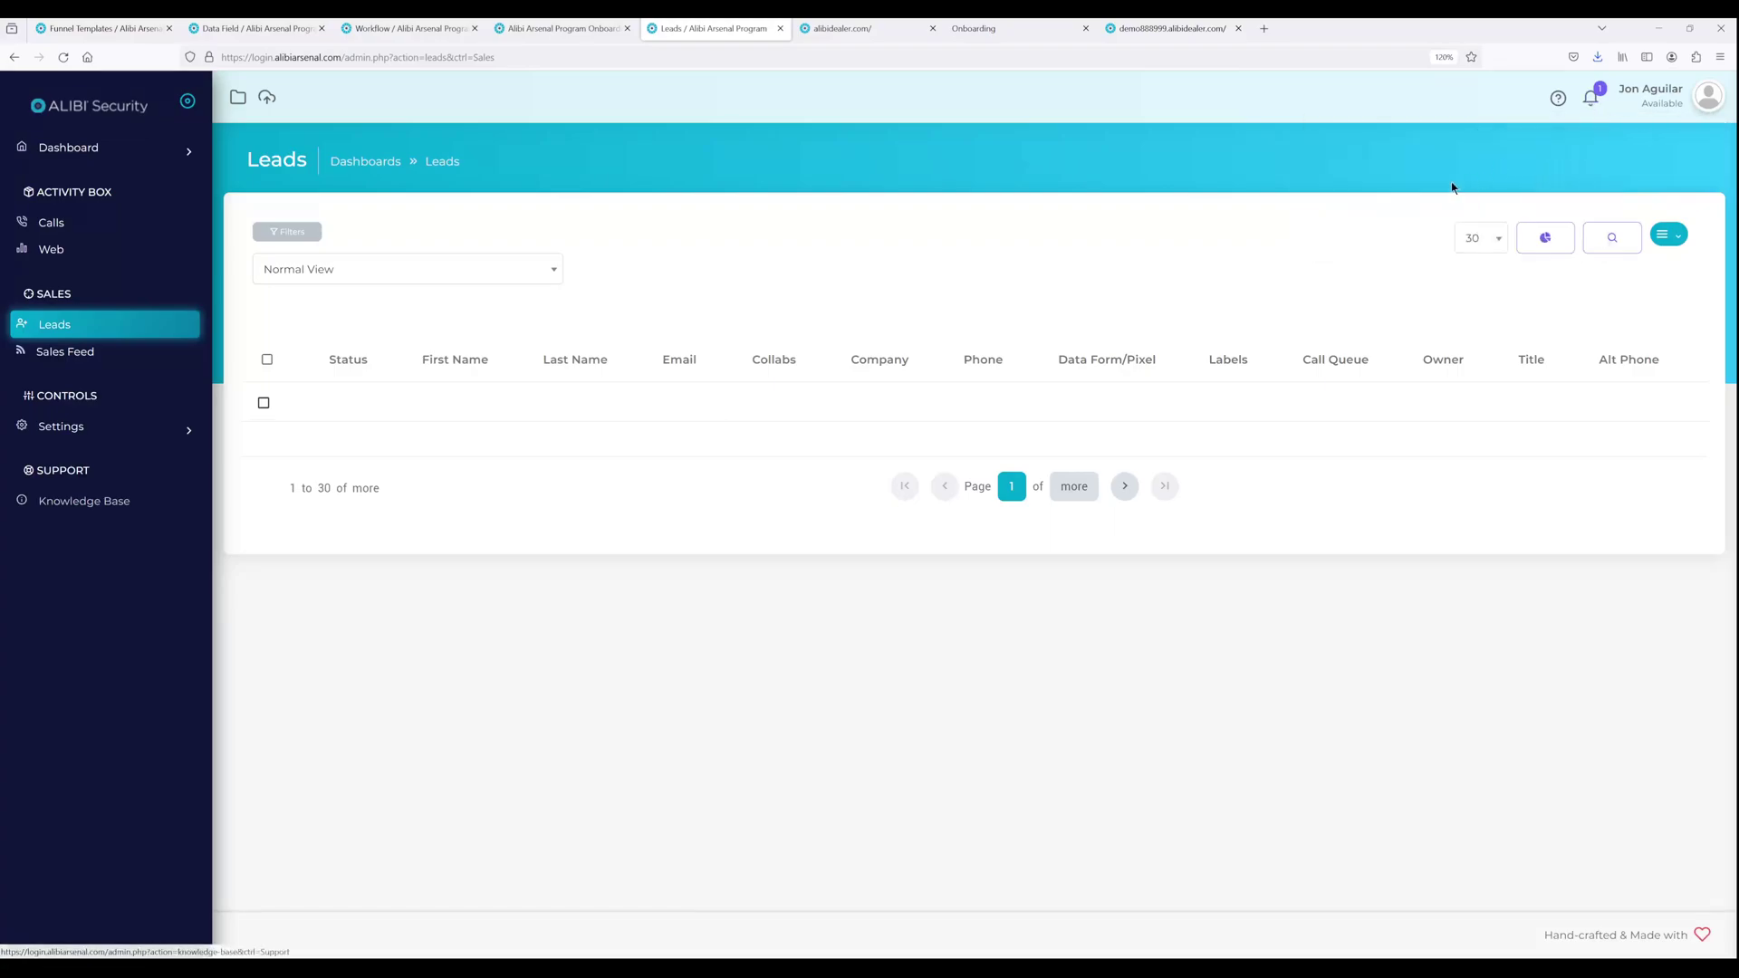
pyautogui.click(1446, 210)
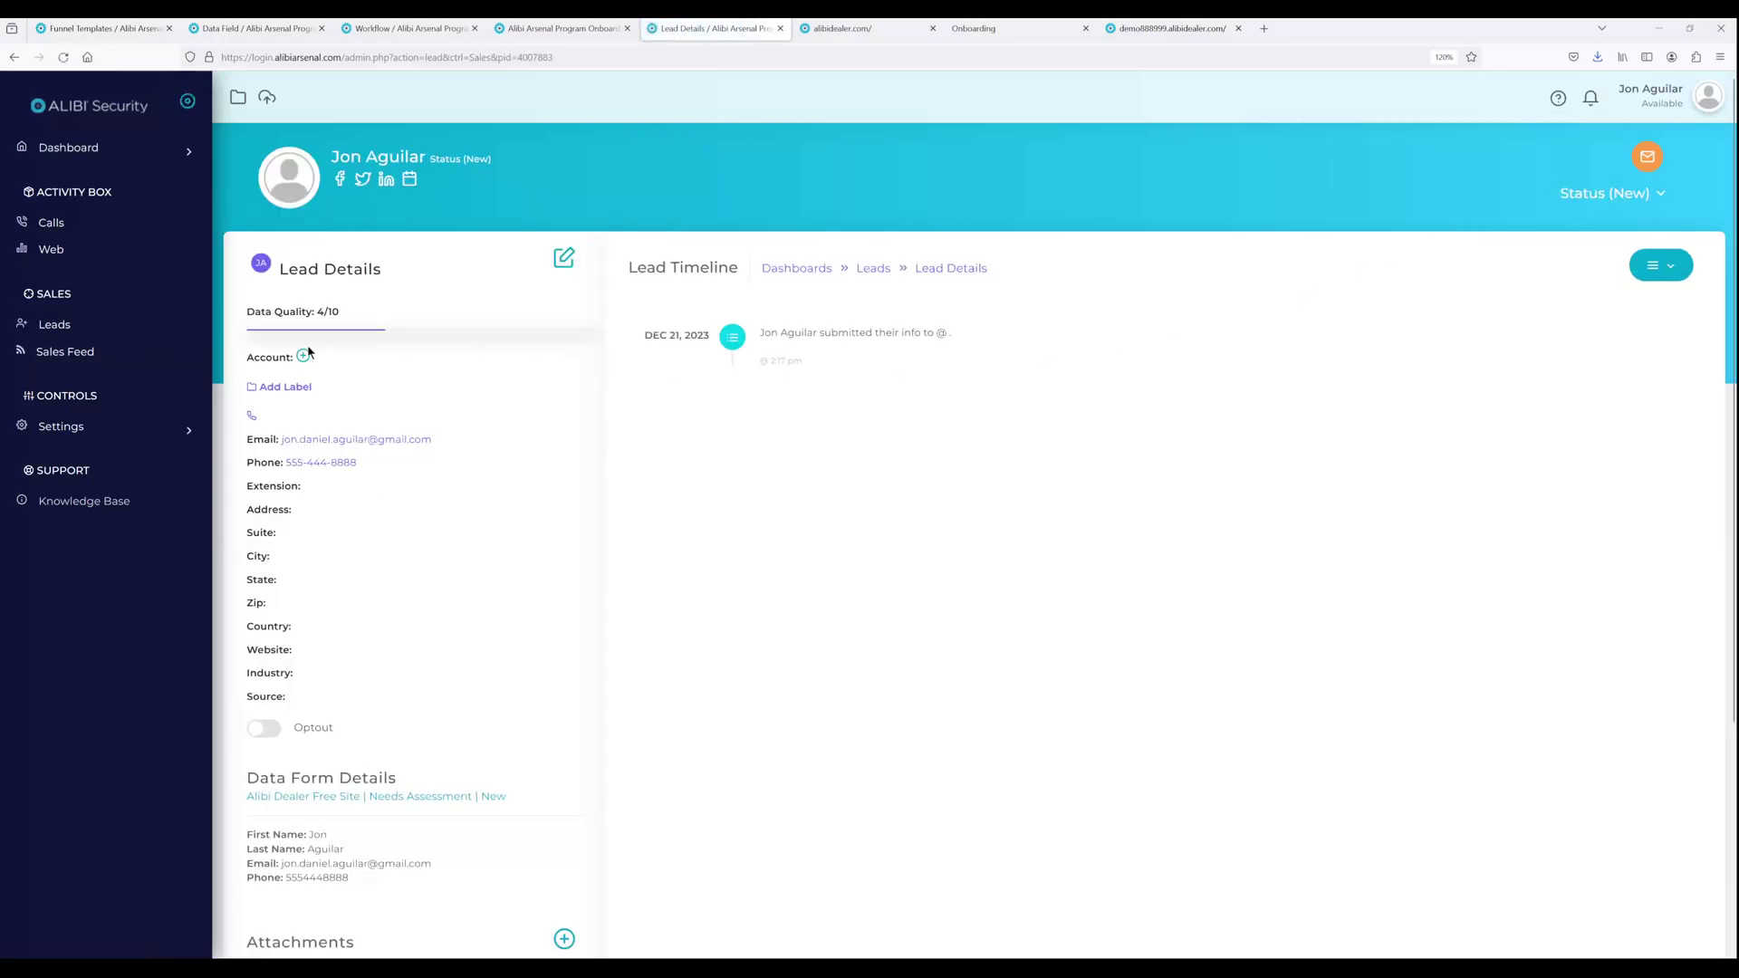
pyautogui.click(1706, 96)
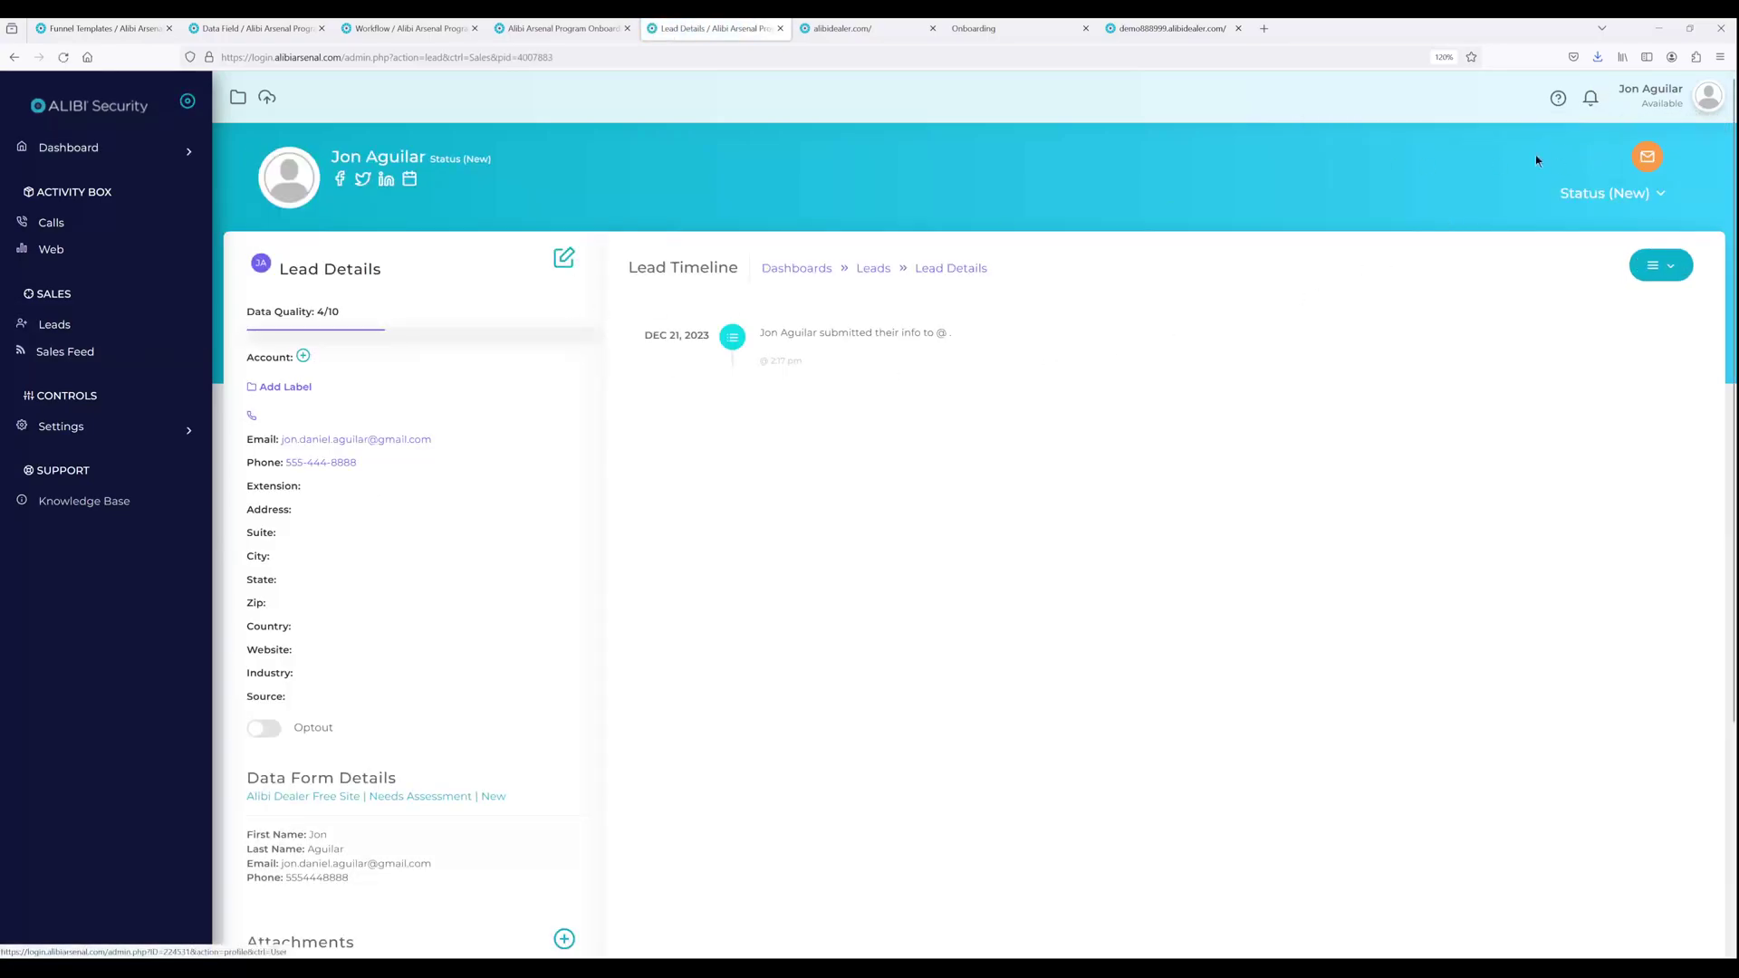